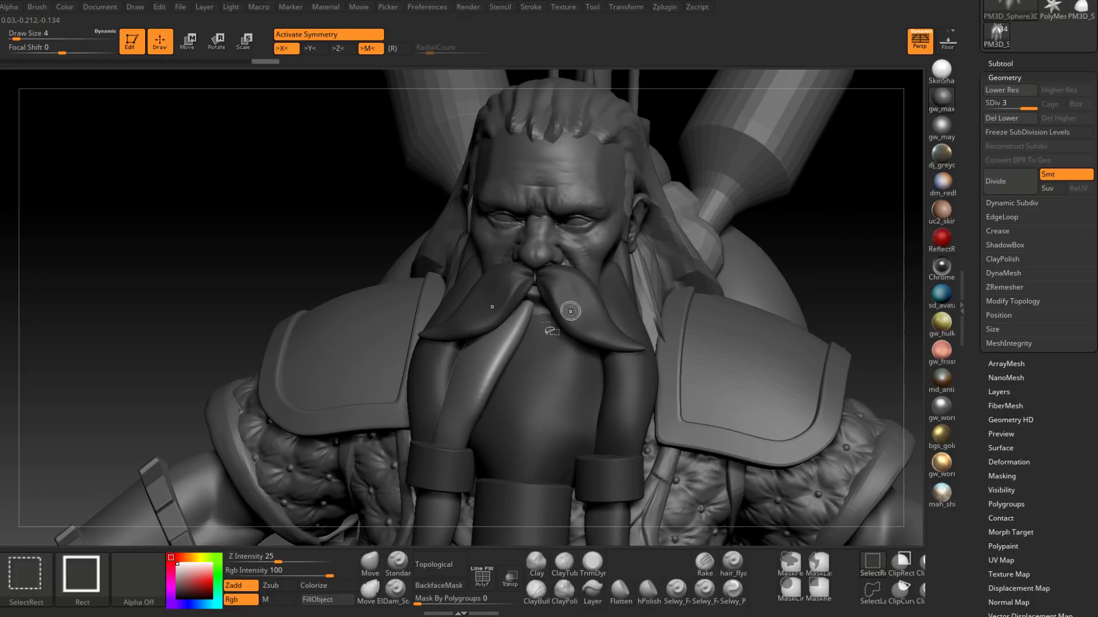
# Isolate the inner beard braids below the chin and build up raised strands on them with ClayBuildup at draw size 13.
pyautogui.keyDown('ctrl'); pyautogui.keyDown('shift'); pyautogui.moveTo(820, 234); pyautogui.dragTo(859, 197); pyautogui.keyUp('shift'); pyautogui.keyUp('ctrl')
pyautogui.moveTo(609, 326)
pyautogui.mouseDown(button='right')
pyautogui.moveTo(554, 336)
pyautogui.moveTo(533, 412)
pyautogui.mouseUp(button='right')
pyautogui.press('space')
pyautogui.moveTo(557, 336); pyautogui.dragTo(563, 333)
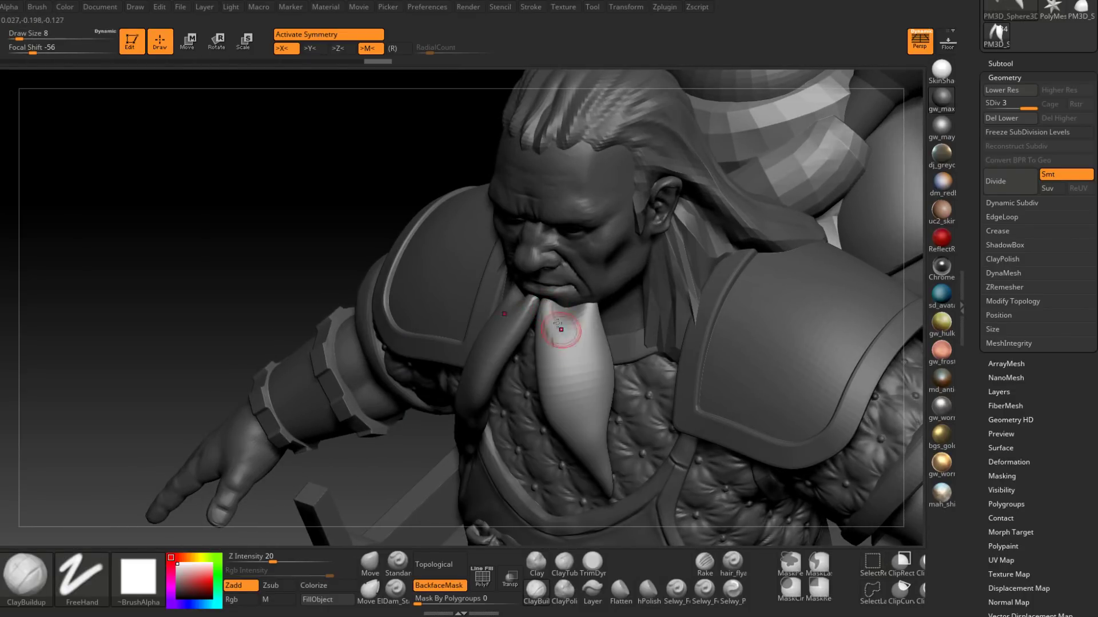
pyautogui.moveTo(540, 316); pyautogui.dragTo(548, 321, button='right')
pyautogui.press('space')
pyautogui.moveTo(548, 321); pyautogui.dragTo(553, 320)
pyautogui.moveTo(556, 341); pyautogui.dragTo(594, 317, button='right')
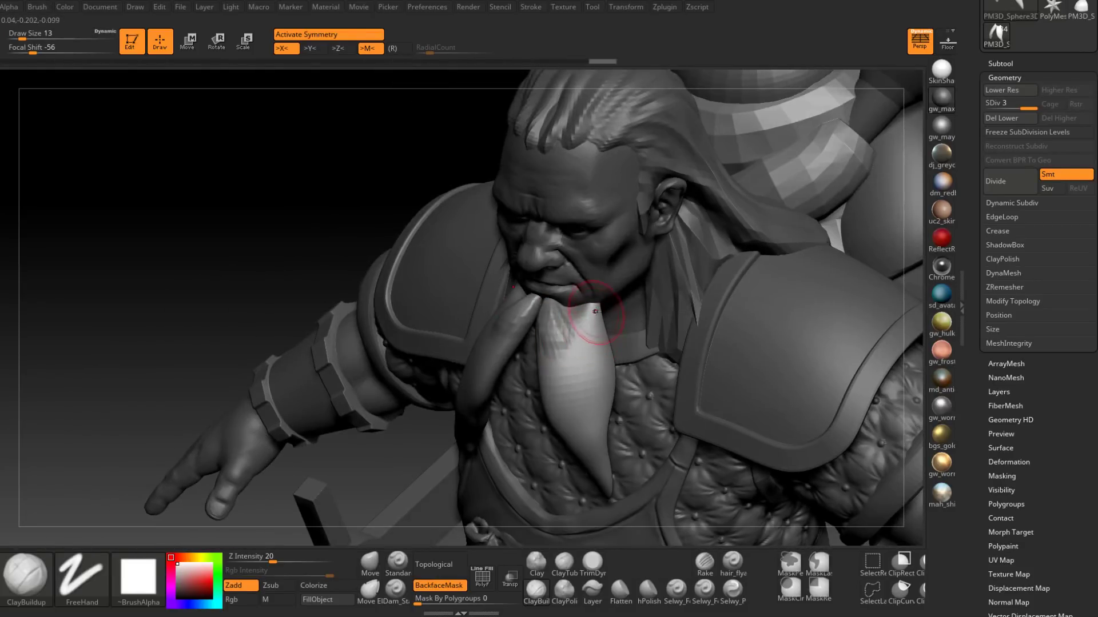
pyautogui.moveTo(578, 365)
pyautogui.mouseDown(button='right')
pyautogui.moveTo(581, 355)
pyautogui.moveTo(551, 357)
pyautogui.moveTo(591, 363)
pyautogui.moveTo(560, 436)
pyautogui.moveTo(596, 443)
pyautogui.moveTo(588, 472)
pyautogui.moveTo(552, 465)
pyautogui.moveTo(569, 474)
pyautogui.mouseUp(button='right')
# Carve diagonal plait grooves into the front of the inner braids with the Dam_Standard brush at draw size 7.
pyautogui.click(400, 596)
pyautogui.press('space')
pyautogui.moveTo(595, 400); pyautogui.dragTo(598, 411)
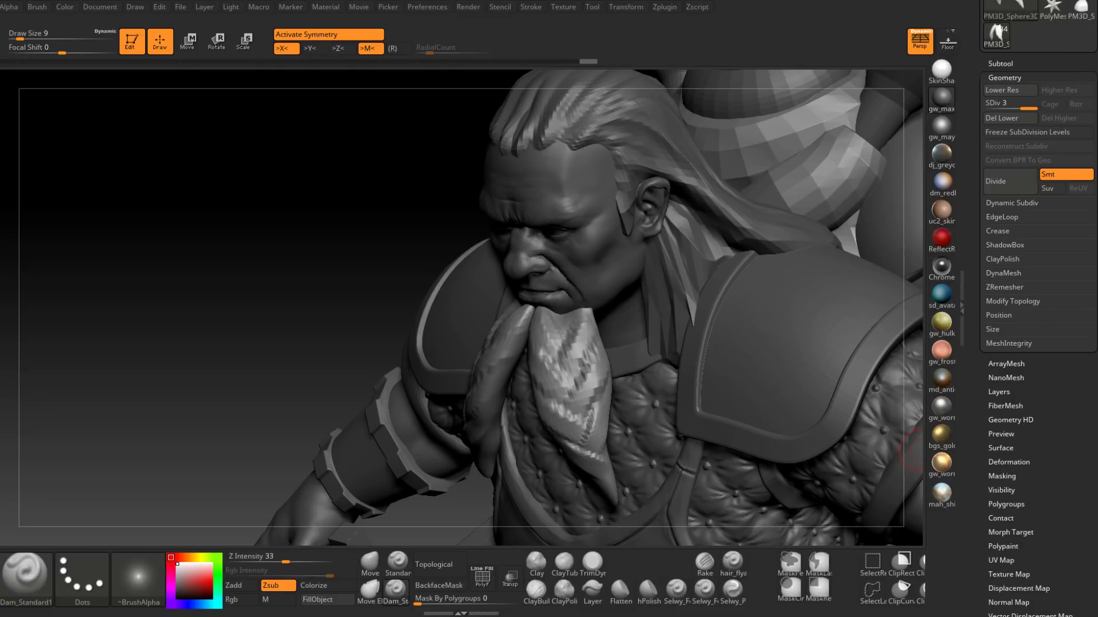
pyautogui.moveTo(583, 361)
pyautogui.mouseDown(button='right')
pyautogui.moveTo(609, 366)
pyautogui.moveTo(548, 405)
pyautogui.mouseUp(button='right')
pyautogui.press('space')
pyautogui.moveTo(583, 320)
pyautogui.mouseDown()
pyautogui.moveTo(563, 336)
pyautogui.moveTo(554, 373)
pyautogui.mouseUp()
pyautogui.moveTo(530, 322)
pyautogui.mouseDown()
pyautogui.moveTo(553, 365)
pyautogui.moveTo(540, 377)
pyautogui.moveTo(554, 374)
pyautogui.mouseUp()
pyautogui.moveTo(520, 340); pyautogui.dragTo(579, 394)
# Continue the Dam_Standard grooves around the outer side of the inner braids, from the chin to the lower end.
pyautogui.moveTo(635, 343); pyautogui.dragTo(597, 331, button='right')
pyautogui.moveTo(596, 331); pyautogui.dragTo(560, 427)
pyautogui.moveTo(607, 327); pyautogui.dragTo(591, 354, button='right')
pyautogui.moveTo(591, 355); pyautogui.dragTo(606, 310)
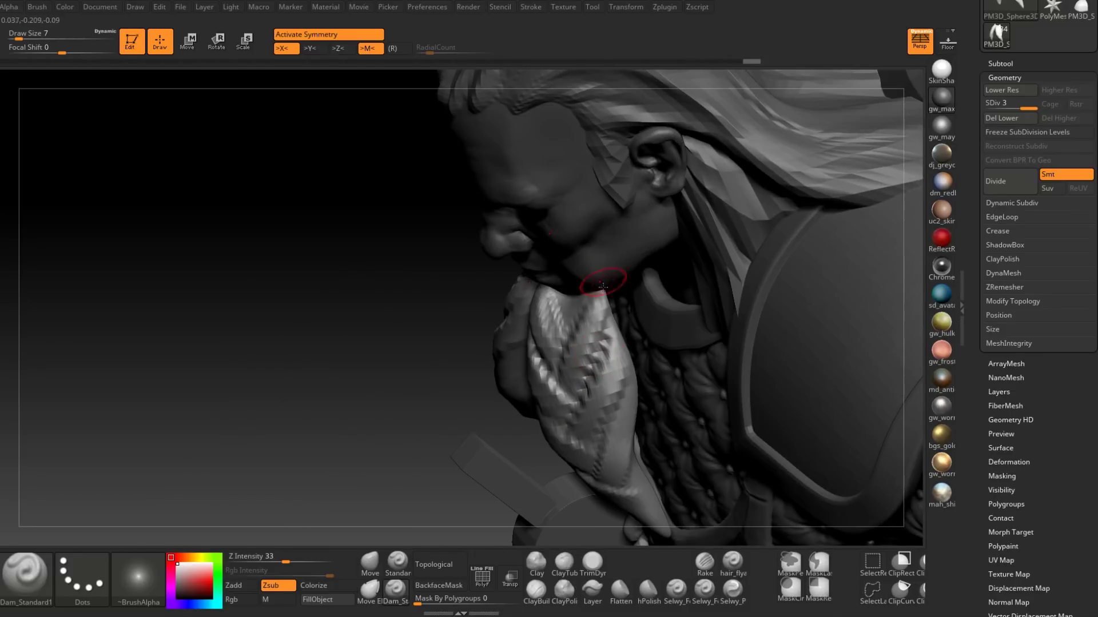
pyautogui.moveTo(594, 269); pyautogui.dragTo(620, 335, button='right')
pyautogui.moveTo(625, 399); pyautogui.dragTo(613, 429)
pyautogui.moveTo(613, 429); pyautogui.dragTo(634, 372, button='right')
pyautogui.moveTo(631, 370); pyautogui.dragTo(600, 450)
pyautogui.moveTo(600, 449); pyautogui.dragTo(625, 435, button='right')
# Deepen the crossing grooves on the inner-facing side and upper end of the inner braids.
pyautogui.moveTo(519, 418)
pyautogui.mouseDown()
pyautogui.moveTo(576, 448)
pyautogui.moveTo(540, 436)
pyautogui.mouseUp()
pyautogui.moveTo(540, 436); pyautogui.dragTo(565, 437, button='right')
pyautogui.moveTo(558, 438); pyautogui.dragTo(529, 426)
pyautogui.moveTo(529, 426); pyautogui.dragTo(551, 439, button='right')
pyautogui.moveTo(552, 439); pyautogui.dragTo(524, 425)
pyautogui.moveTo(523, 424)
pyautogui.mouseDown(button='right')
pyautogui.moveTo(566, 454)
pyautogui.moveTo(574, 372)
pyautogui.mouseUp(button='right')
pyautogui.moveTo(574, 353); pyautogui.dragTo(580, 343)
pyautogui.moveTo(600, 342); pyautogui.dragTo(578, 343, button='right')
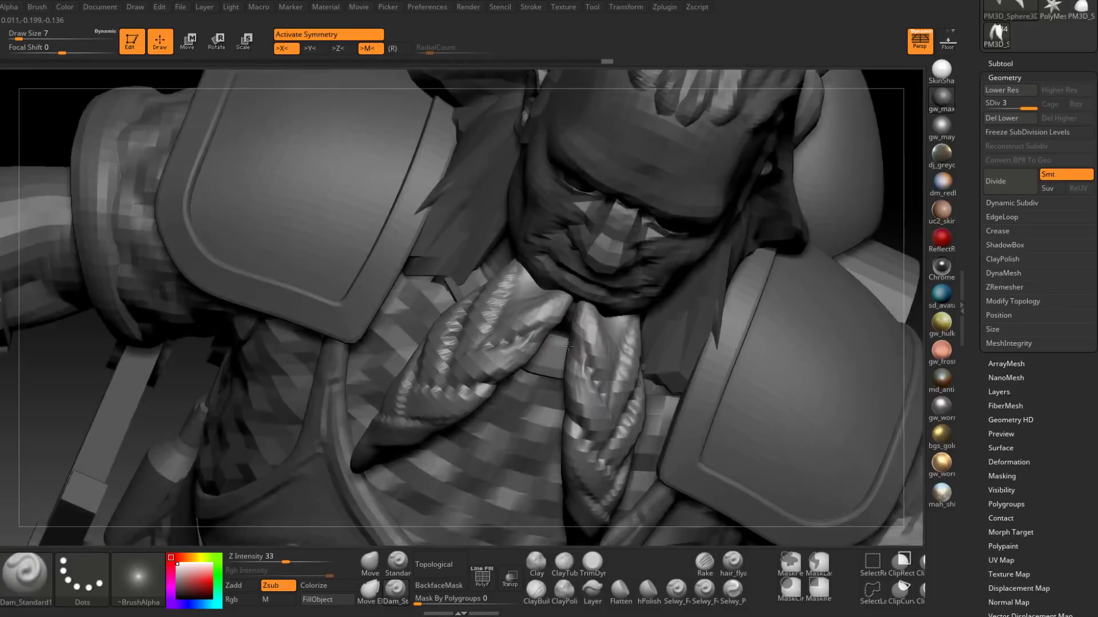
pyautogui.moveTo(583, 342); pyautogui.dragTo(577, 361)
pyautogui.moveTo(577, 361); pyautogui.dragTo(597, 380, button='right')
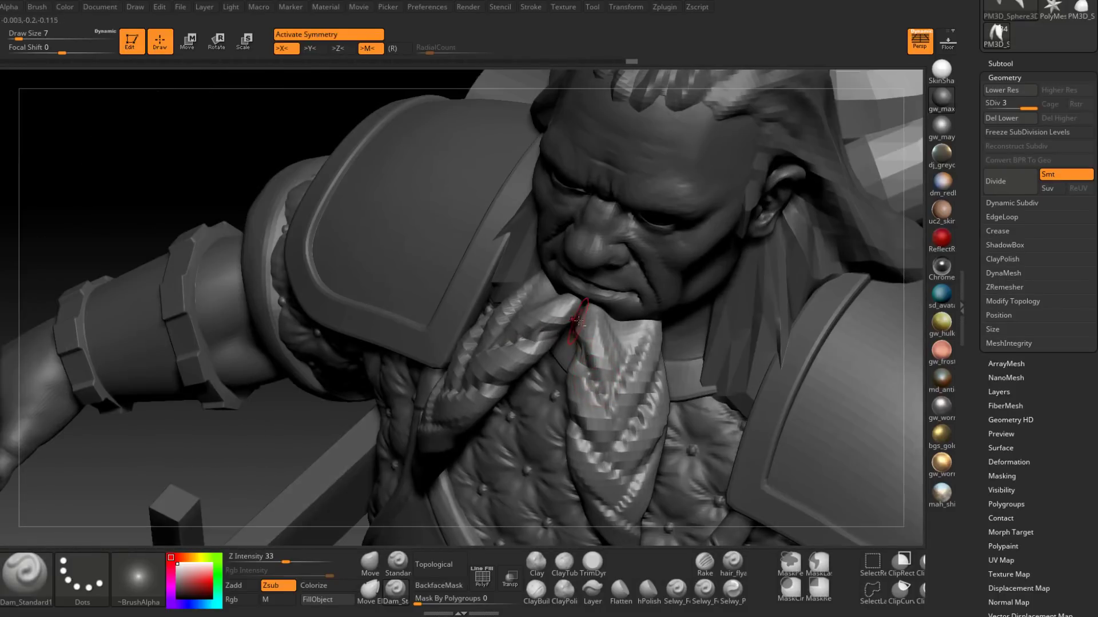
# Smooth the rough areas of the inner braids and recut the diagonal grooves between their strands.
pyautogui.moveTo(569, 395)
pyautogui.keyDown('shift'); pyautogui.mouseDown()
pyautogui.moveTo(596, 347)
pyautogui.moveTo(642, 343)
pyautogui.mouseUp(); pyautogui.keyUp('shift')
pyautogui.moveTo(637, 371); pyautogui.dragTo(581, 387, button='right')
pyautogui.moveTo(617, 404); pyautogui.dragTo(637, 441)
pyautogui.moveTo(644, 348); pyautogui.dragTo(631, 373)
pyautogui.moveTo(614, 383)
pyautogui.mouseDown(button='right')
pyautogui.moveTo(629, 364)
pyautogui.moveTo(644, 389)
pyautogui.moveTo(667, 339)
pyautogui.mouseUp(button='right')
pyautogui.moveTo(666, 341); pyautogui.dragTo(615, 422)
pyautogui.moveTo(593, 438); pyautogui.dragTo(642, 358, button='right')
pyautogui.moveTo(635, 382)
pyautogui.keyDown('shift'); pyautogui.mouseDown()
pyautogui.moveTo(667, 329)
pyautogui.moveTo(613, 382)
pyautogui.mouseUp(); pyautogui.keyUp('shift')
pyautogui.moveTo(613, 382)
pyautogui.mouseDown(button='right')
pyautogui.moveTo(620, 399)
pyautogui.moveTo(597, 415)
pyautogui.mouseUp(button='right')
# Carve and smooth the plait grooves along the inner edge of the braids down to their pointed tips.
pyautogui.moveTo(601, 431); pyautogui.dragTo(557, 358)
pyautogui.moveTo(556, 358); pyautogui.dragTo(585, 413, button='right')
pyautogui.moveTo(585, 412); pyautogui.dragTo(543, 347)
pyautogui.moveTo(543, 347); pyautogui.dragTo(568, 401, button='right')
pyautogui.moveTo(567, 401); pyautogui.dragTo(538, 341)
pyautogui.moveTo(538, 341)
pyautogui.mouseDown(button='right')
pyautogui.moveTo(607, 444)
pyautogui.moveTo(613, 419)
pyautogui.mouseUp(button='right')
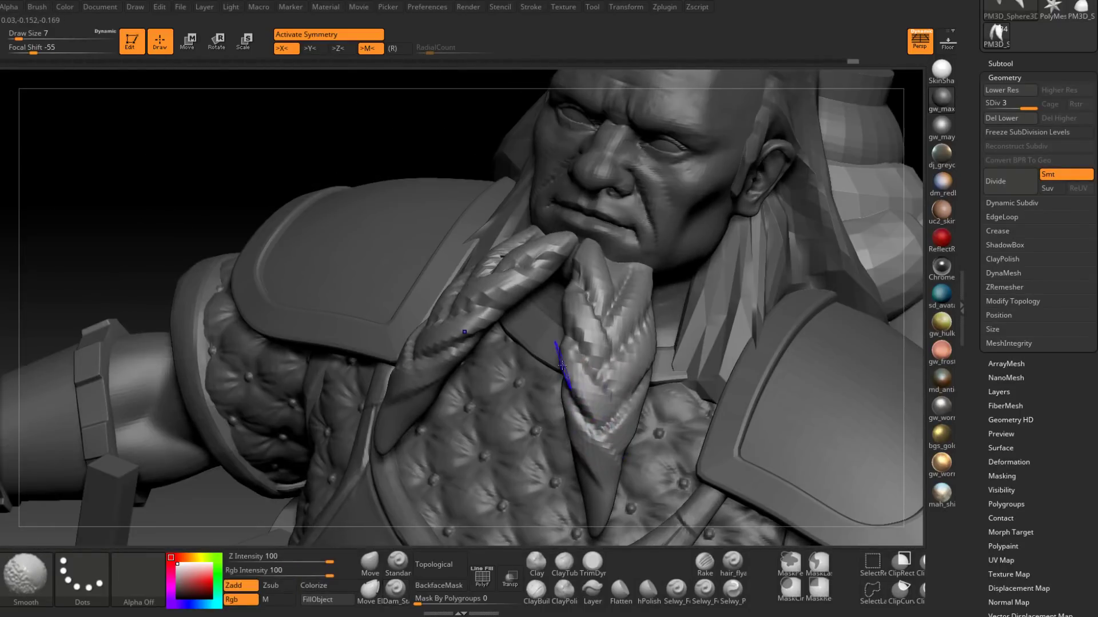
pyautogui.moveTo(574, 380)
pyautogui.mouseDown(button='right')
pyautogui.moveTo(606, 397)
pyautogui.moveTo(697, 343)
pyautogui.moveTo(706, 385)
pyautogui.moveTo(565, 421)
pyautogui.mouseUp(button='right')
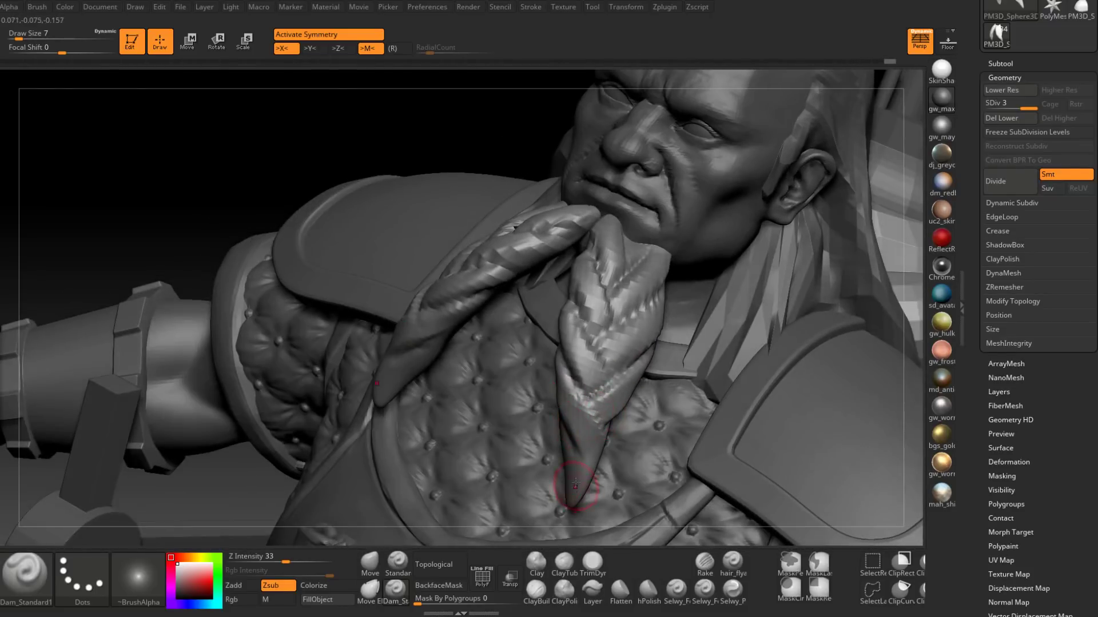
pyautogui.moveTo(576, 488); pyautogui.dragTo(568, 429, button='right')
pyautogui.moveTo(568, 429); pyautogui.dragTo(579, 490)
pyautogui.moveTo(579, 490); pyautogui.dragTo(581, 523, button='right')
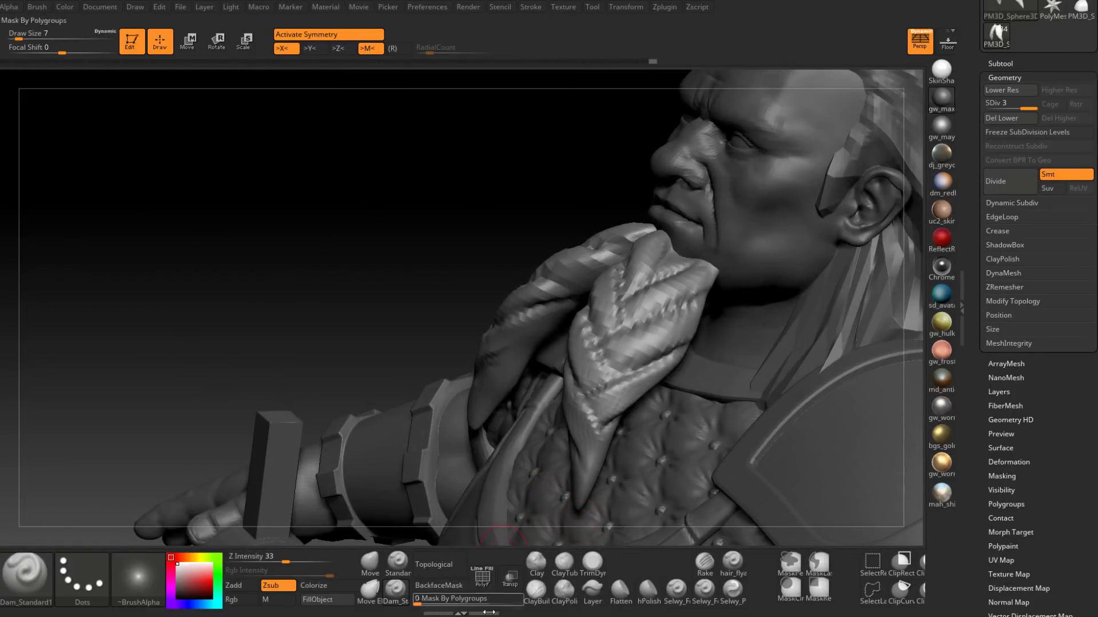
# Build up the lower strands and tips of the inner braids with ClayBuildup at draw size 7 and smooth them.
pyautogui.click(535, 589)
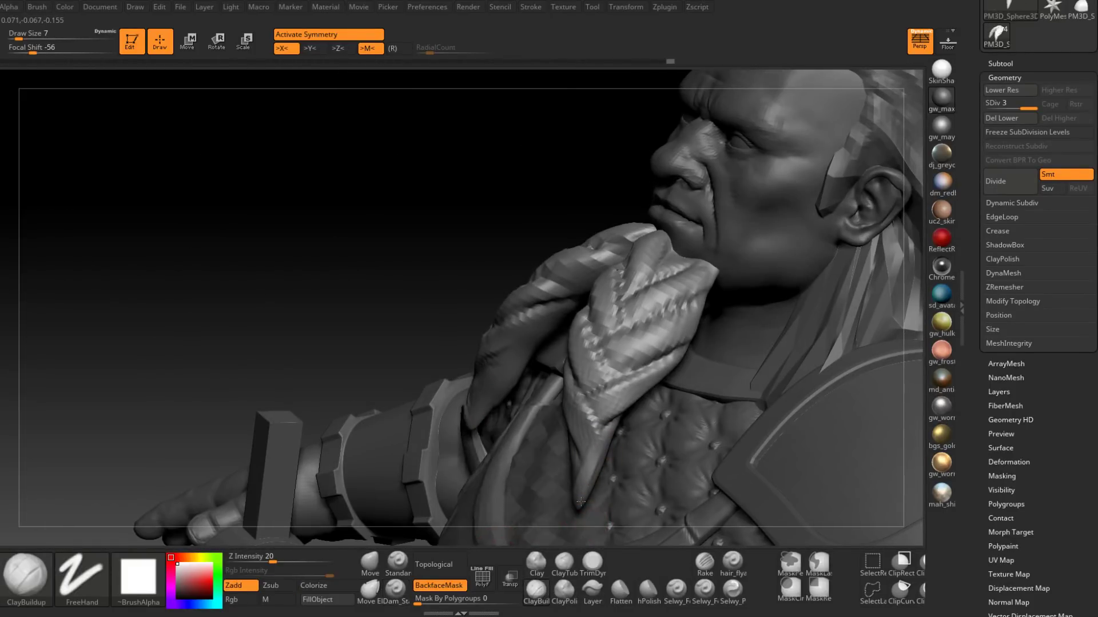
pyautogui.moveTo(576, 501); pyautogui.dragTo(580, 460, button='right')
pyautogui.moveTo(570, 497)
pyautogui.mouseDown(button='right')
pyautogui.moveTo(567, 457)
pyautogui.moveTo(574, 479)
pyautogui.moveTo(606, 430)
pyautogui.mouseUp(button='right')
pyautogui.moveTo(590, 467); pyautogui.dragTo(567, 438, button='right')
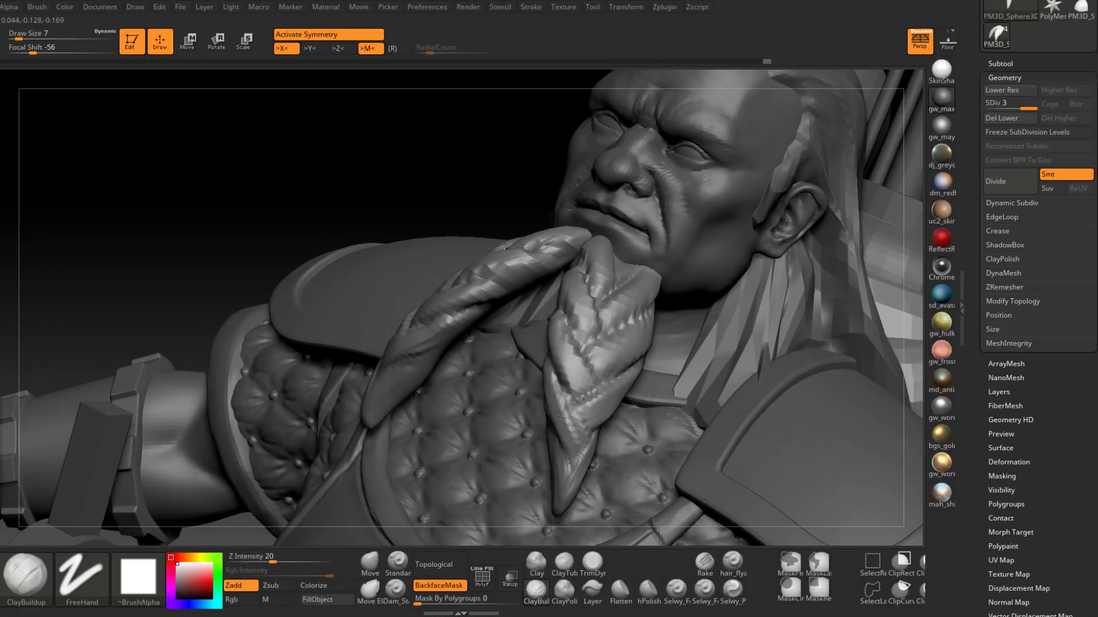
pyautogui.moveTo(571, 449); pyautogui.dragTo(591, 422, button='right')
pyautogui.moveTo(644, 358); pyautogui.dragTo(580, 400, button='right')
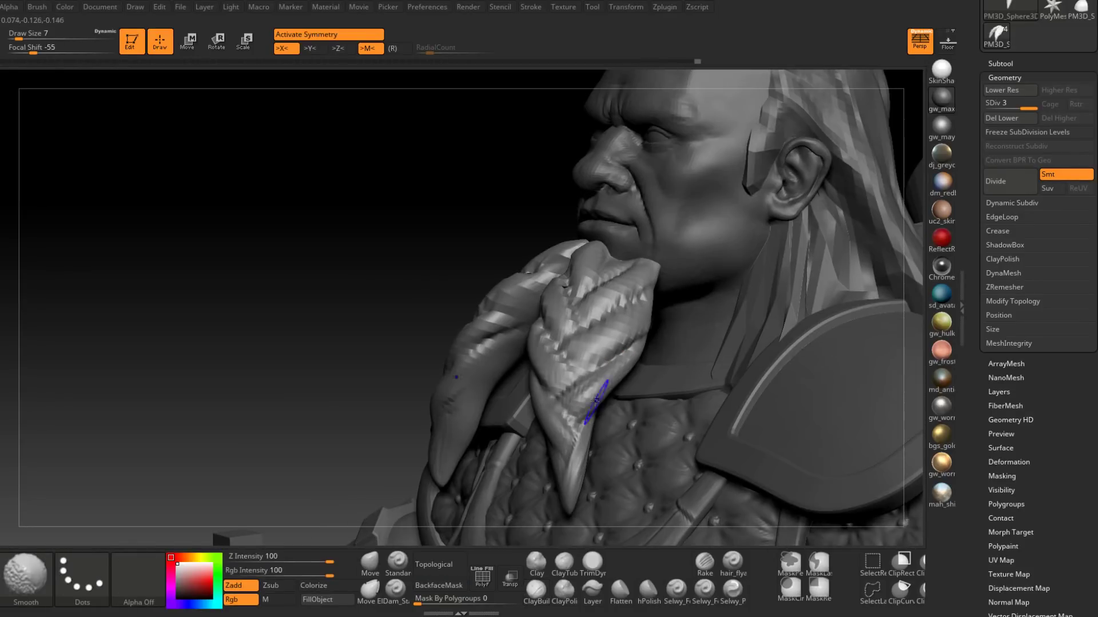
pyautogui.moveTo(631, 330); pyautogui.dragTo(553, 369, button='right')
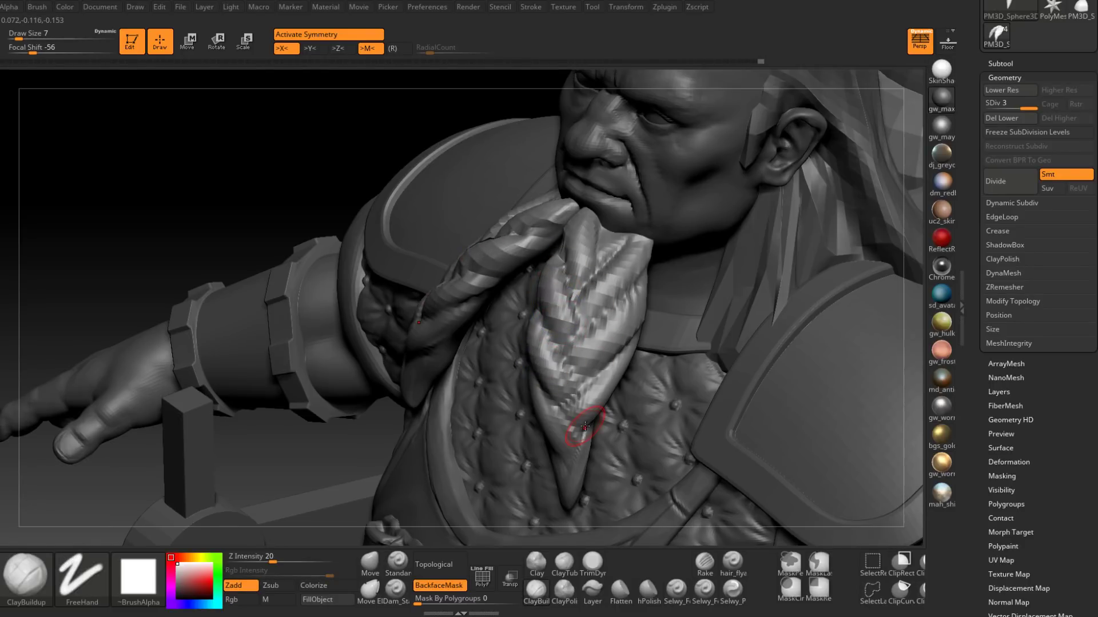
# Restore the full beard's visibility, clear the mask and leave only the outer side strands unmasked.
pyautogui.moveTo(583, 429)
pyautogui.keyDown('ctrl'); pyautogui.mouseDown(button='right')
pyautogui.moveTo(579, 379)
pyautogui.moveTo(765, 311)
pyautogui.moveTo(588, 381)
pyautogui.moveTo(628, 379)
pyautogui.mouseUp(button='right'); pyautogui.keyUp('ctrl')
pyautogui.keyDown('ctrl'); pyautogui.keyDown('shift'); pyautogui.click(777, 312); pyautogui.keyUp('shift'); pyautogui.keyUp('ctrl')
pyautogui.keyDown('ctrl'); pyautogui.moveTo(430, 320); pyautogui.dragTo(449, 338); pyautogui.keyUp('ctrl')
pyautogui.keyDown('ctrl'); pyautogui.keyDown('shift'); pyautogui.click(615, 361); pyautogui.keyUp('shift'); pyautogui.keyUp('ctrl')
pyautogui.moveTo(366, 343); pyautogui.dragTo(588, 301, button='right')
pyautogui.keyDown('ctrl'); pyautogui.keyDown('shift'); pyautogui.click(725, 300); pyautogui.keyUp('shift'); pyautogui.keyUp('ctrl')
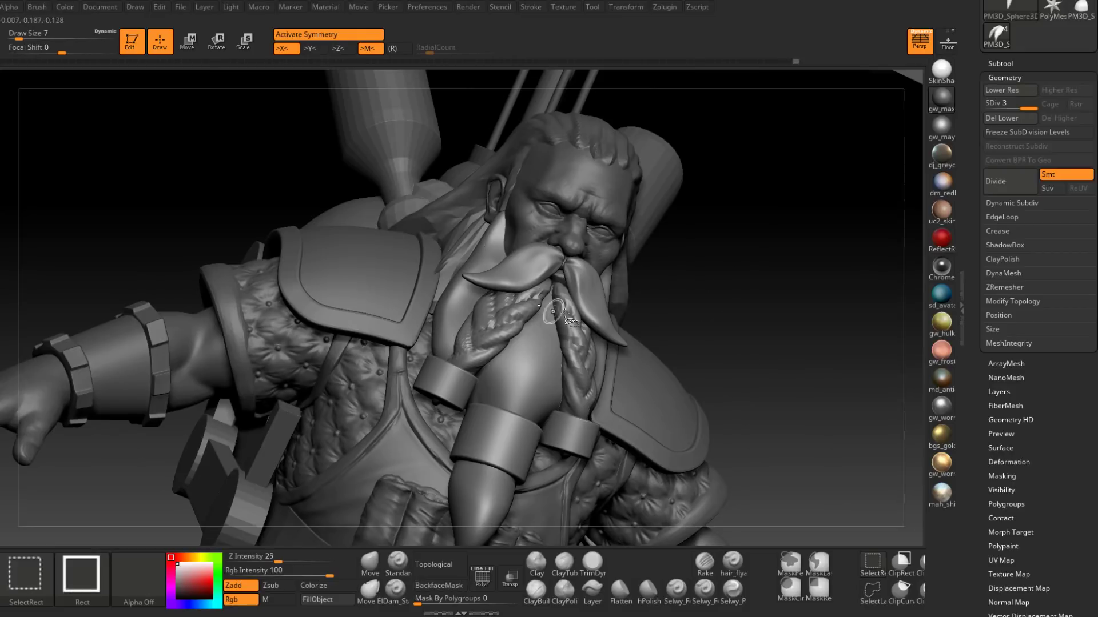
# Build up hair clumps on the upper part of the outer side strands with ClayBuildup, raising the draw size to 12.
pyautogui.moveTo(736, 304); pyautogui.dragTo(681, 304, button='right')
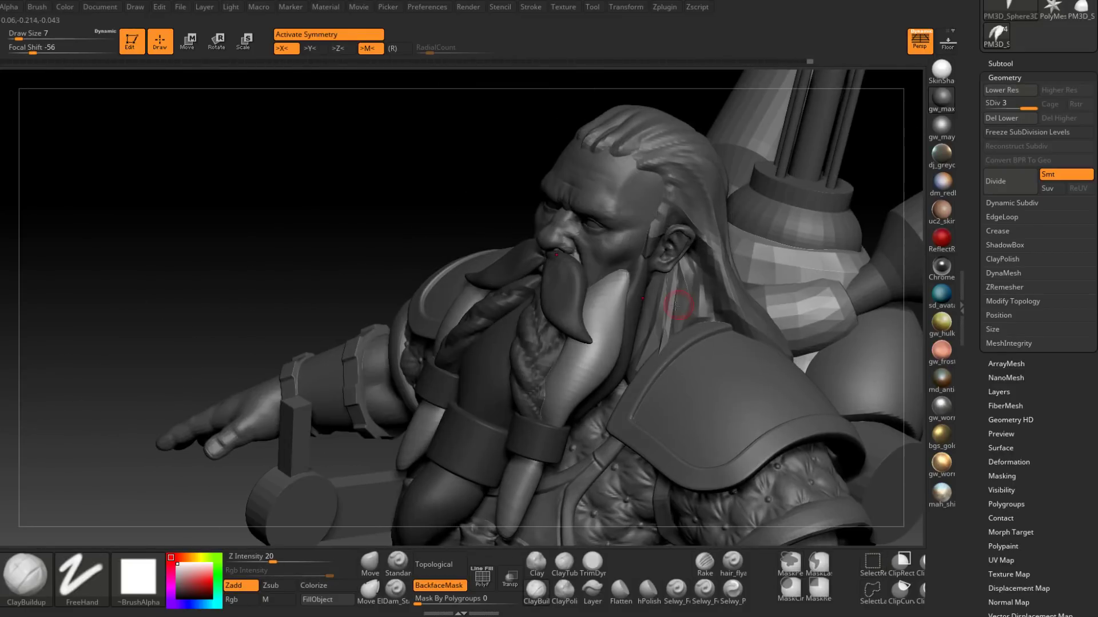
pyautogui.moveTo(614, 339); pyautogui.dragTo(581, 403, button='right')
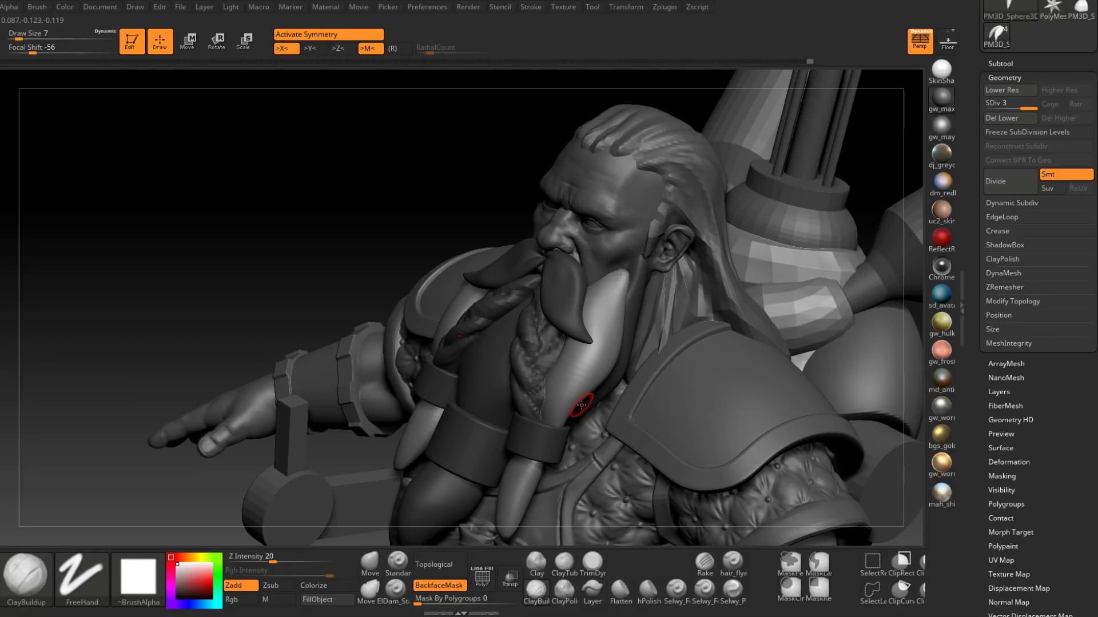
pyautogui.moveTo(613, 293)
pyautogui.mouseDown(button='right')
pyautogui.moveTo(612, 275)
pyautogui.moveTo(622, 293)
pyautogui.mouseUp(button='right')
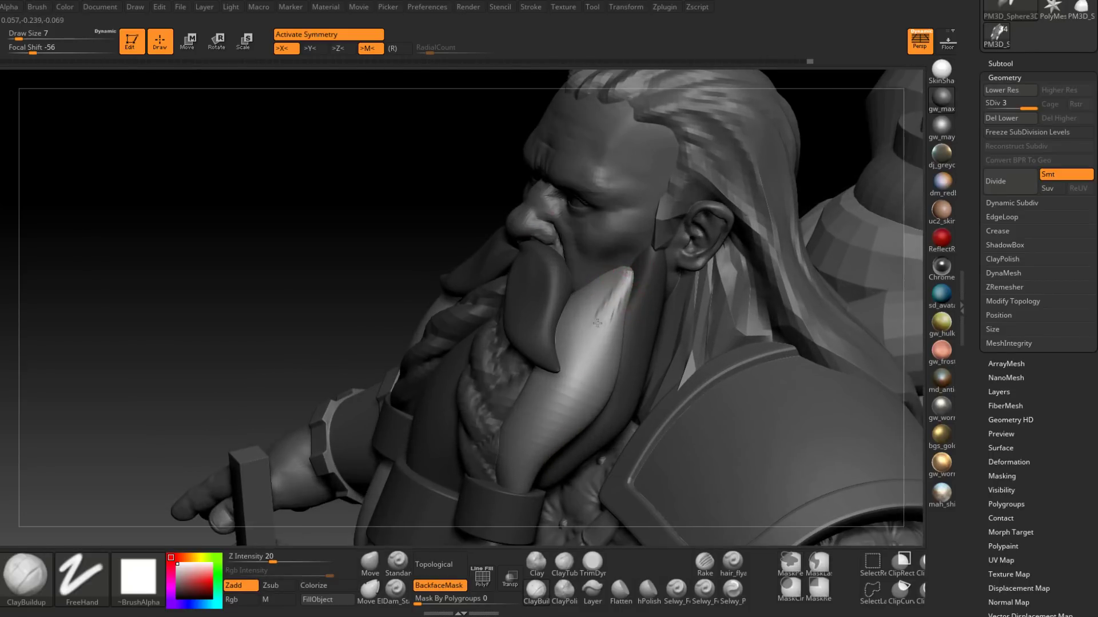
pyautogui.moveTo(629, 280); pyautogui.dragTo(577, 347)
pyautogui.moveTo(618, 303); pyautogui.dragTo(563, 358)
pyautogui.moveTo(559, 351); pyautogui.dragTo(595, 318, button='right')
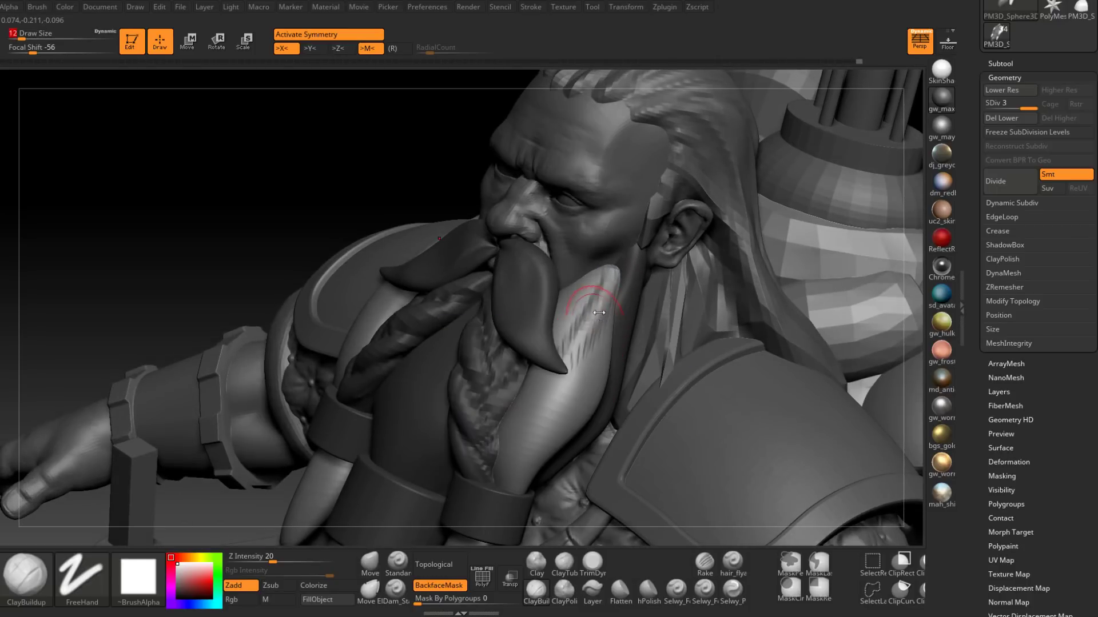
pyautogui.moveTo(614, 278); pyautogui.dragTo(574, 343)
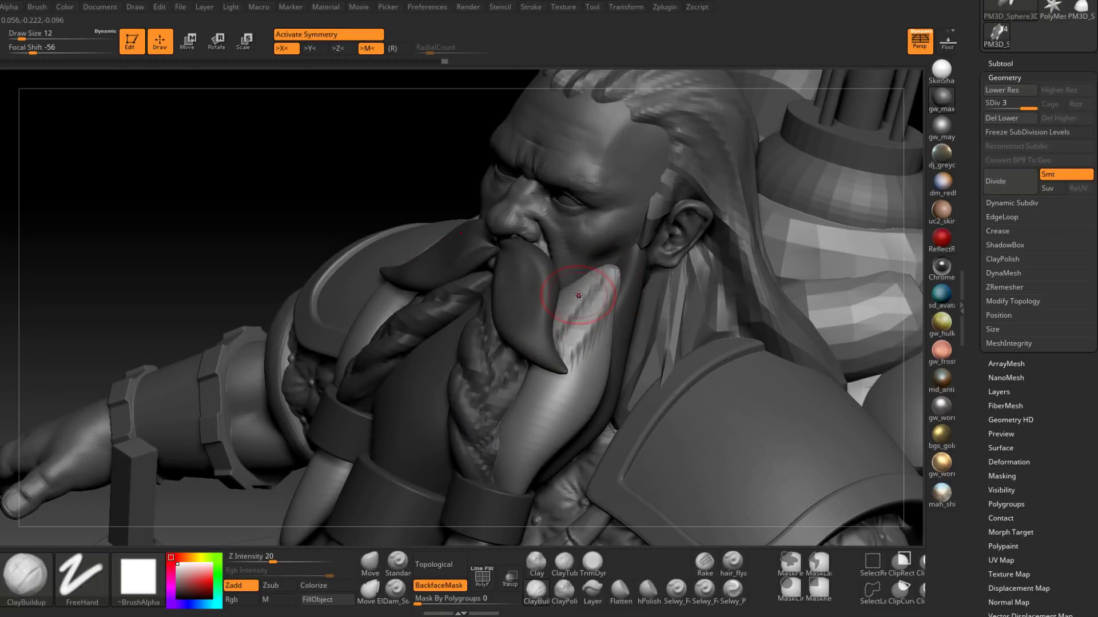
# Add clay strokes to the outer side strands next to the moustache, reducing the draw size to 8.
pyautogui.moveTo(579, 286); pyautogui.dragTo(583, 277, button='right')
pyautogui.moveTo(583, 300); pyautogui.dragTo(557, 337)
pyautogui.moveTo(572, 377); pyautogui.dragTo(546, 372, button='right')
pyautogui.press('space')
pyautogui.moveTo(583, 301); pyautogui.dragTo(577, 300)
pyautogui.moveTo(567, 296); pyautogui.dragTo(564, 305, button='right')
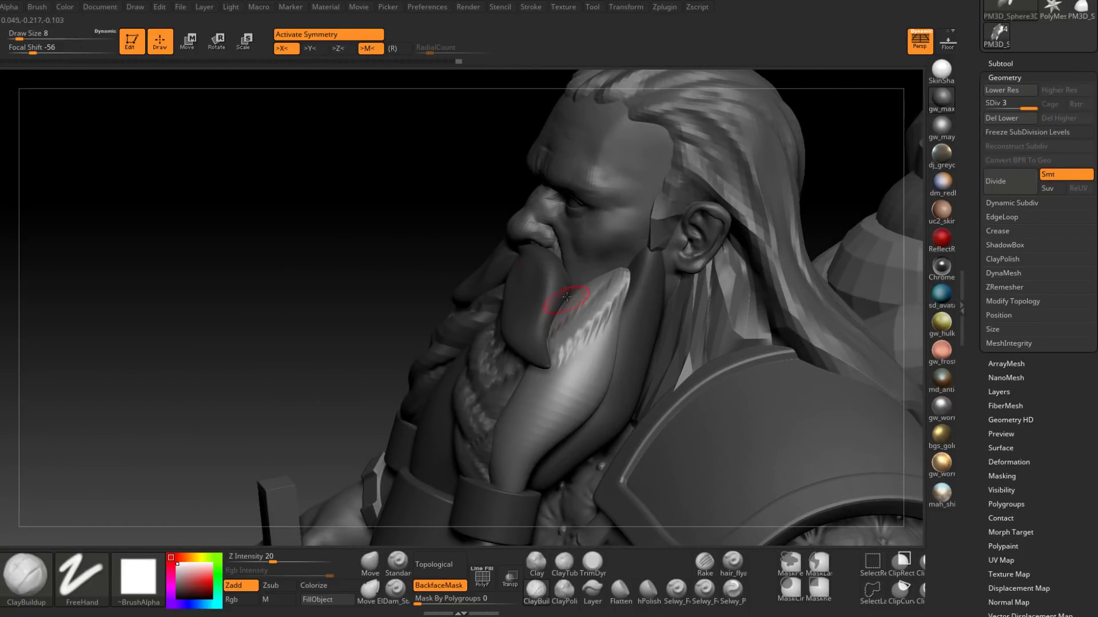
# Hide the moustache and the other beard parts so that only the outer side strands remain on the face.
pyautogui.moveTo(568, 370); pyautogui.dragTo(571, 368, button='right')
pyautogui.keyDown('ctrl'); pyautogui.keyDown('shift'); pyautogui.click(554, 362); pyautogui.keyUp('shift'); pyautogui.keyUp('ctrl')
pyautogui.keyDown('ctrl'); pyautogui.keyDown('shift'); pyautogui.moveTo(262, 237); pyautogui.dragTo(244, 201); pyautogui.keyUp('shift'); pyautogui.keyUp('ctrl')
pyautogui.keyDown('ctrl'); pyautogui.keyDown('shift'); pyautogui.click(392, 310); pyautogui.keyUp('shift'); pyautogui.keyUp('ctrl')
pyautogui.keyDown('ctrl'); pyautogui.keyDown('shift'); pyautogui.moveTo(287, 265); pyautogui.dragTo(265, 240); pyautogui.keyUp('shift'); pyautogui.keyUp('ctrl')
# Build up flowing hair clumps on the sides of the outer strands with ClayBuildup at draw size 12.
pyautogui.moveTo(593, 277)
pyautogui.mouseDown(button='right')
pyautogui.moveTo(571, 326)
pyautogui.moveTo(579, 264)
pyautogui.moveTo(532, 294)
pyautogui.moveTo(525, 287)
pyautogui.mouseUp(button='right')
pyautogui.press('s')
pyautogui.moveTo(524, 288); pyautogui.dragTo(527, 288)
pyautogui.moveTo(538, 284); pyautogui.dragTo(550, 367, button='right')
pyautogui.moveTo(562, 403); pyautogui.dragTo(564, 409, button='right')
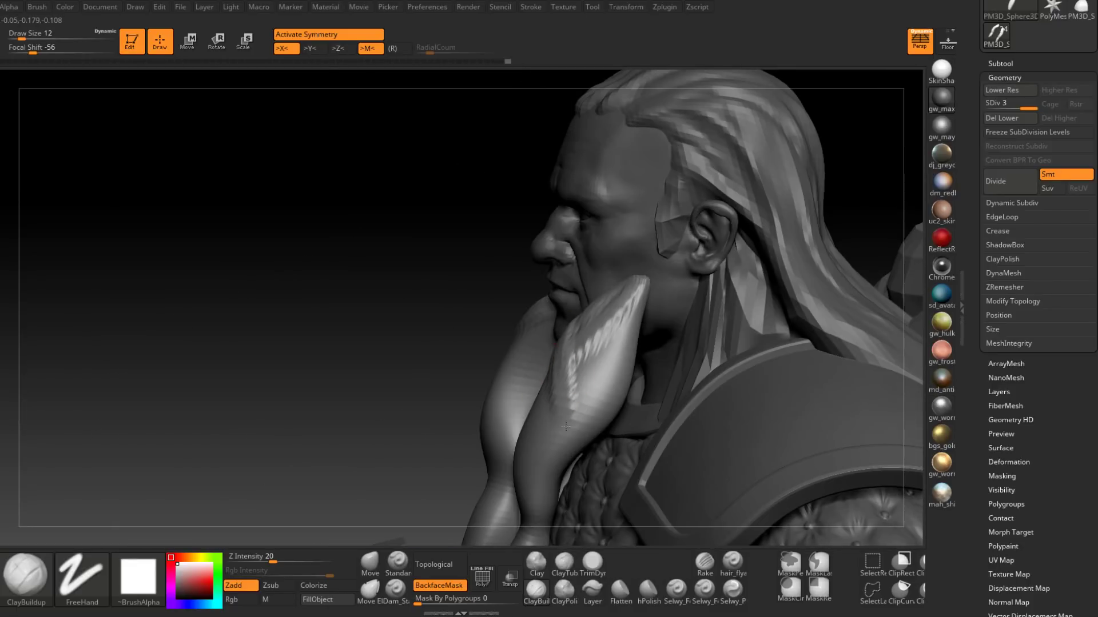
pyautogui.moveTo(630, 346); pyautogui.dragTo(650, 311, button='right')
# Undo the last two clay strokes on the outer side strands.
pyautogui.moveTo(580, 379); pyautogui.dragTo(600, 372, button='right')
pyautogui.press('ctrl')
pyautogui.hotkey('ctrl', 'z')
pyautogui.hotkey('ctrl', 'z')
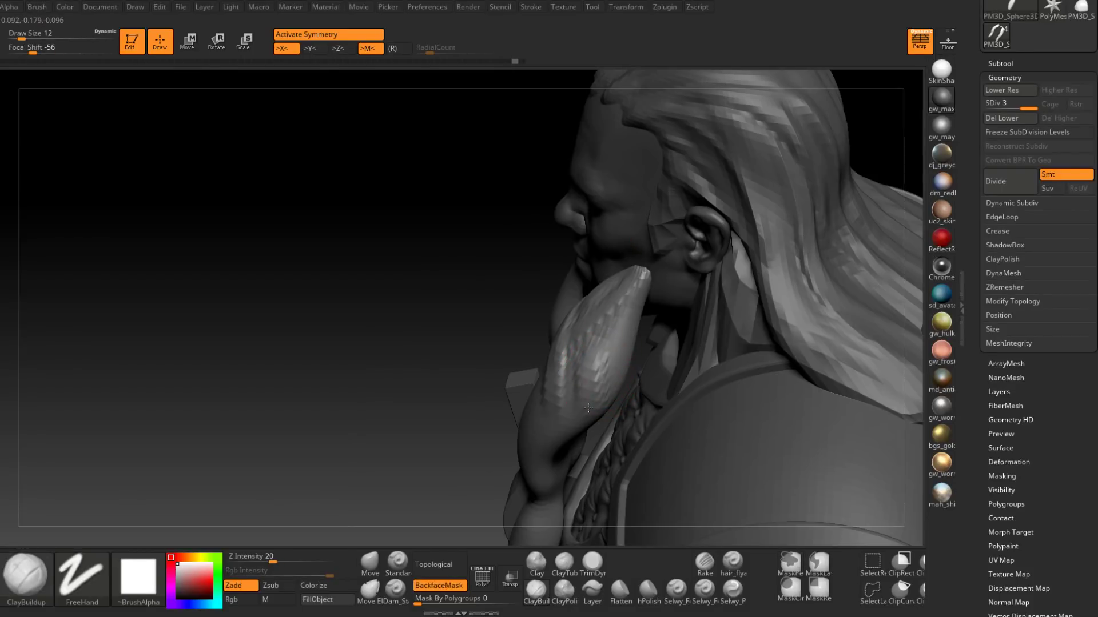
# Lay ClayBuildup strokes over the front of the outer strands, from the cheek down to the narrow section.
pyautogui.moveTo(574, 384)
pyautogui.mouseDown(button='right')
pyautogui.moveTo(637, 415)
pyautogui.moveTo(624, 367)
pyautogui.moveTo(600, 362)
pyautogui.moveTo(576, 417)
pyautogui.moveTo(603, 433)
pyautogui.moveTo(569, 343)
pyautogui.moveTo(573, 393)
pyautogui.mouseUp(button='right')
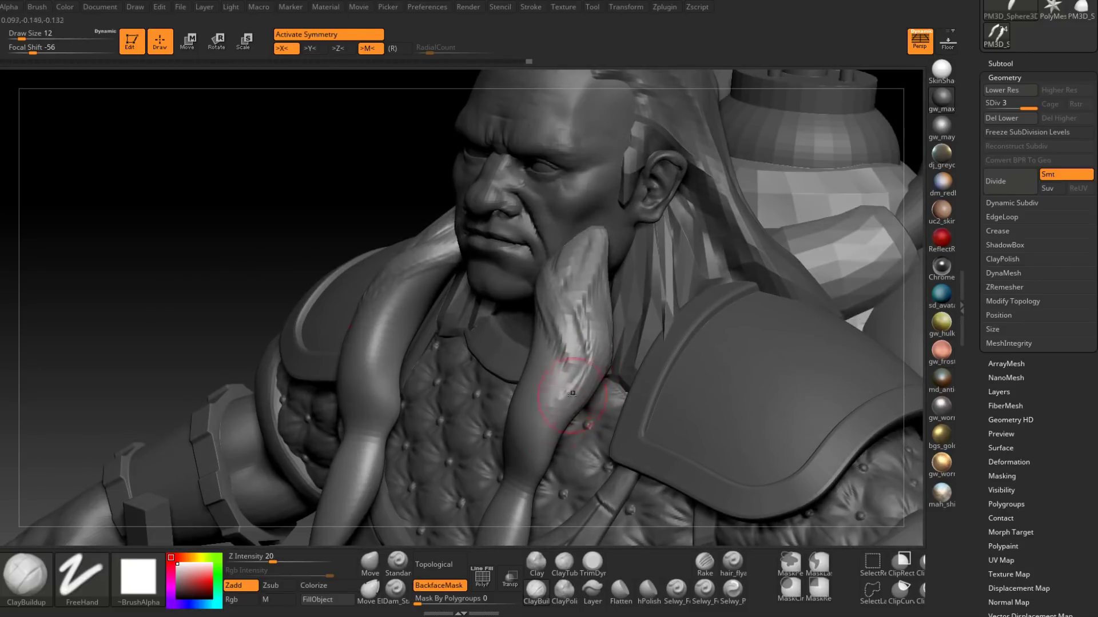
pyautogui.moveTo(522, 417); pyautogui.dragTo(514, 384, button='right')
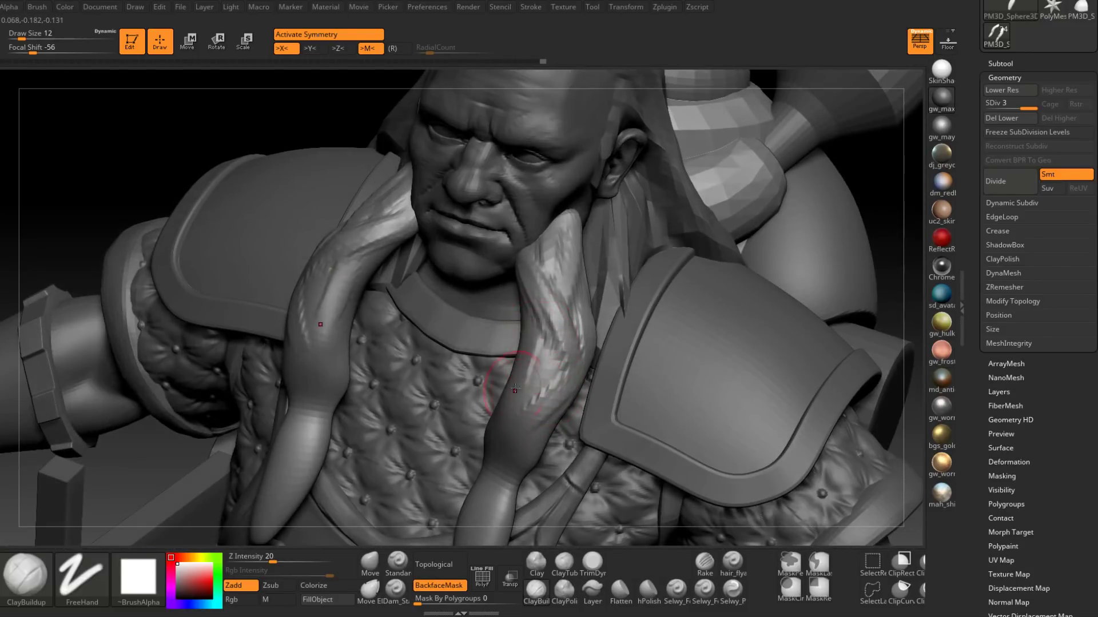
pyautogui.moveTo(525, 337); pyautogui.dragTo(552, 361)
pyautogui.moveTo(524, 402); pyautogui.dragTo(483, 389, button='right')
pyautogui.moveTo(571, 326); pyautogui.dragTo(557, 388)
pyautogui.moveTo(557, 389); pyautogui.dragTo(594, 428, button='right')
pyautogui.moveTo(537, 332); pyautogui.dragTo(537, 437)
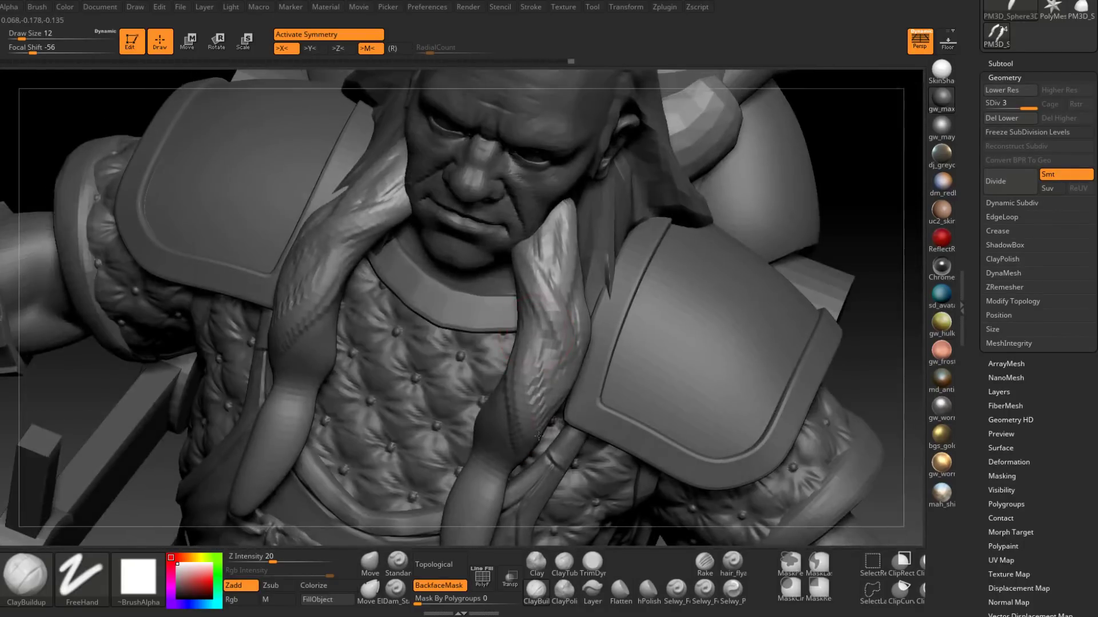
# Build up the remaining sides of the outer strands toward their narrow section and show the whole beard again.
pyautogui.moveTo(510, 406); pyautogui.dragTo(602, 415, button='right')
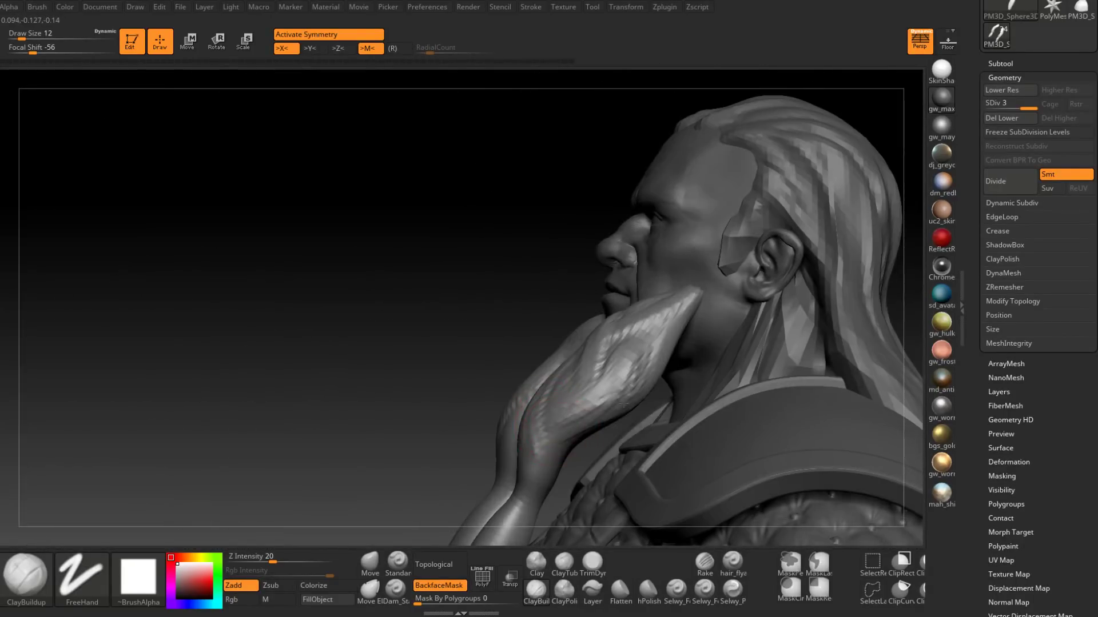
pyautogui.moveTo(626, 369); pyautogui.dragTo(492, 390, button='right')
pyautogui.moveTo(504, 441); pyautogui.dragTo(499, 493, button='right')
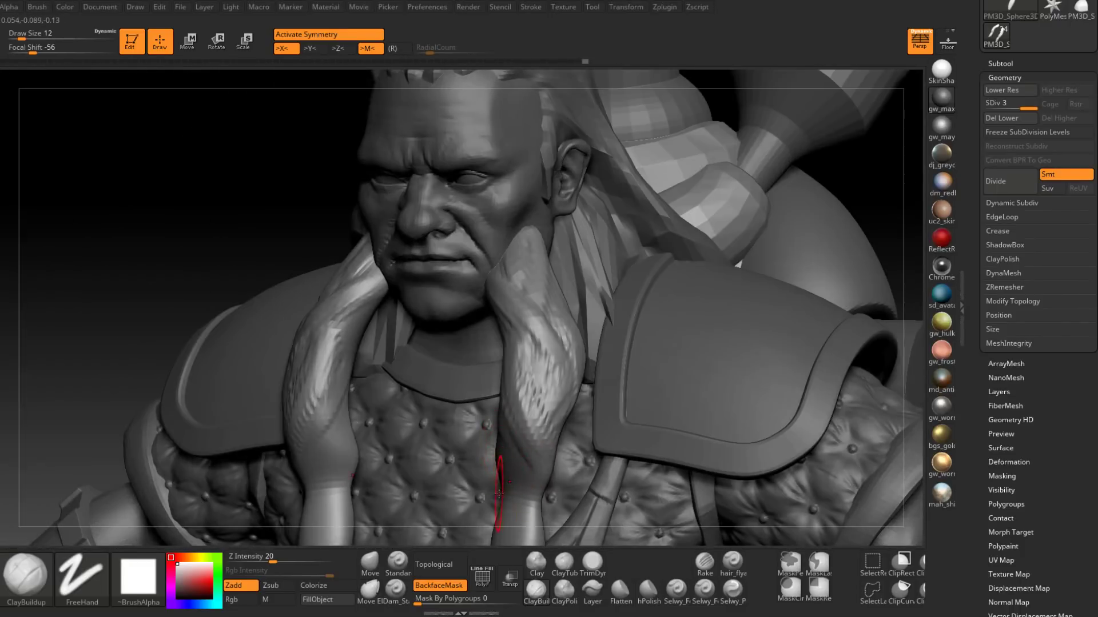
pyautogui.moveTo(559, 394)
pyautogui.mouseDown(button='right')
pyautogui.moveTo(512, 313)
pyautogui.moveTo(503, 329)
pyautogui.moveTo(469, 329)
pyautogui.mouseUp(button='right')
pyautogui.moveTo(571, 328); pyautogui.dragTo(803, 191, button='right')
pyautogui.keyDown('ctrl'); pyautogui.keyDown('shift'); pyautogui.click(845, 163); pyautogui.keyUp('shift'); pyautogui.keyUp('ctrl')
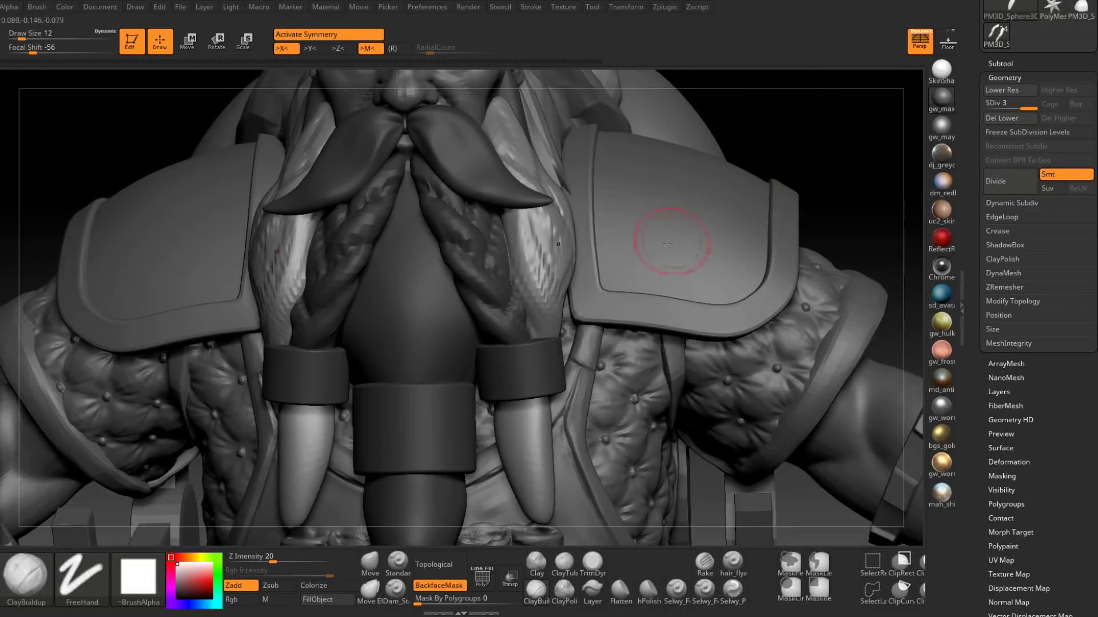
# Carve hair grooves along the front of the outer strands with the Dam_Standard brush at draw size 6.
pyautogui.moveTo(574, 298)
pyautogui.keyDown('alt'); pyautogui.mouseDown(button='right')
pyautogui.moveTo(550, 409)
pyautogui.moveTo(493, 378)
pyautogui.moveTo(537, 328)
pyautogui.moveTo(514, 363)
pyautogui.moveTo(521, 381)
pyautogui.mouseUp(button='right'); pyautogui.keyUp('alt')
pyautogui.click(402, 590)
pyautogui.press('space')
pyautogui.click(540, 297)
pyautogui.press('space')
pyautogui.click(543, 303)
pyautogui.moveTo(547, 264); pyautogui.dragTo(542, 371)
pyautogui.moveTo(528, 272); pyautogui.dragTo(518, 311)
# Carve hair grooves along the outer and lower parts of the side strands down to the metal cuffs.
pyautogui.moveTo(510, 307); pyautogui.dragTo(588, 291, button='right')
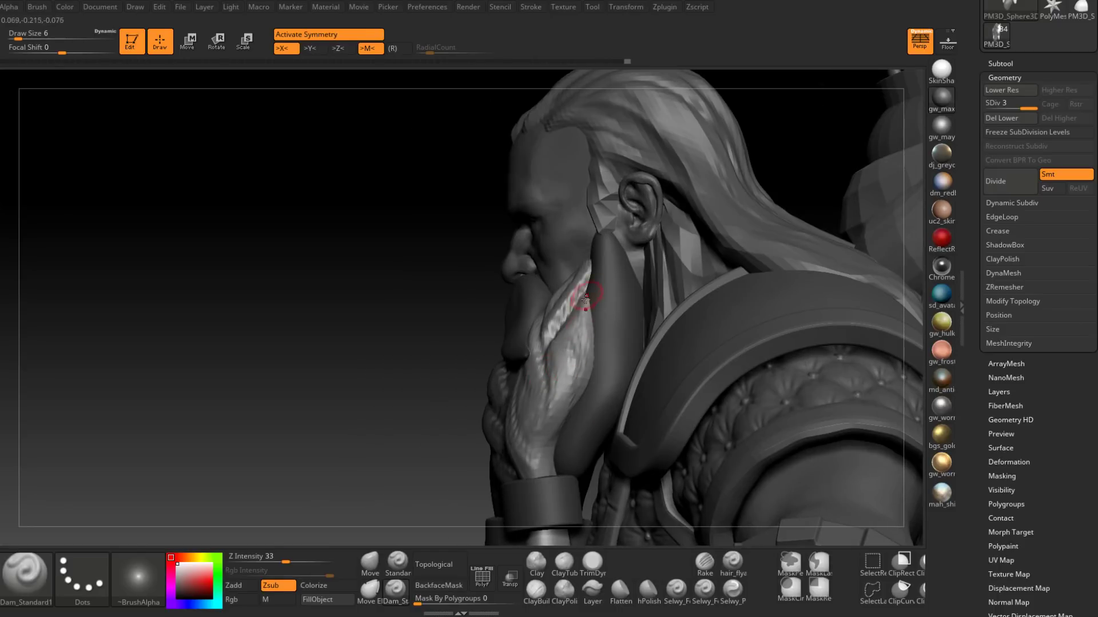
pyautogui.moveTo(580, 371); pyautogui.dragTo(540, 385, button='right')
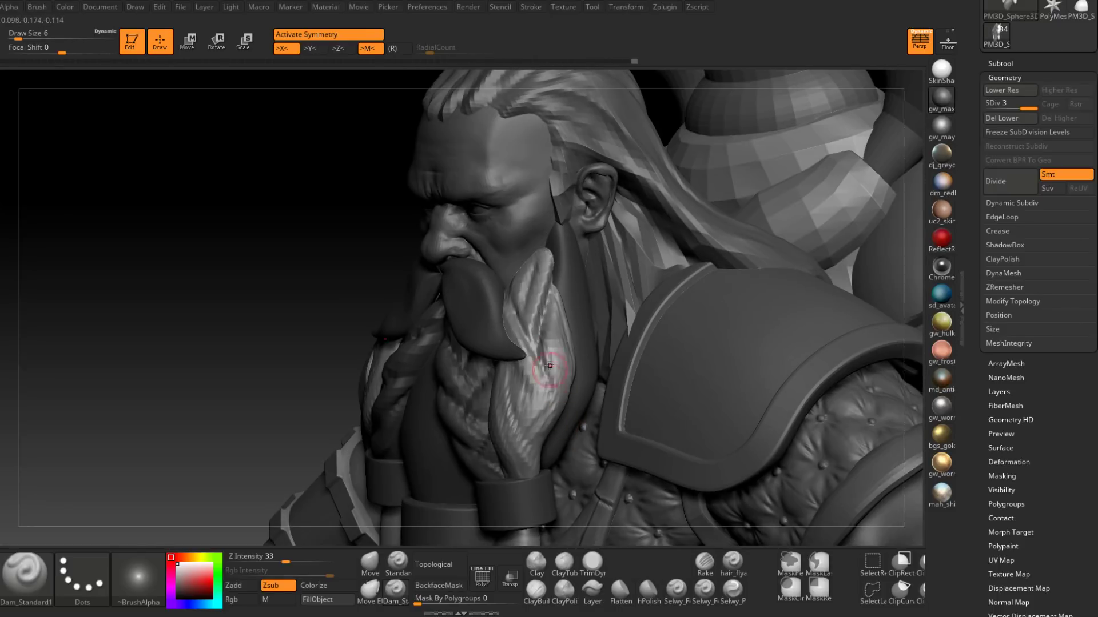
pyautogui.moveTo(509, 366)
pyautogui.mouseDown()
pyautogui.moveTo(525, 446)
pyautogui.moveTo(540, 461)
pyautogui.mouseUp()
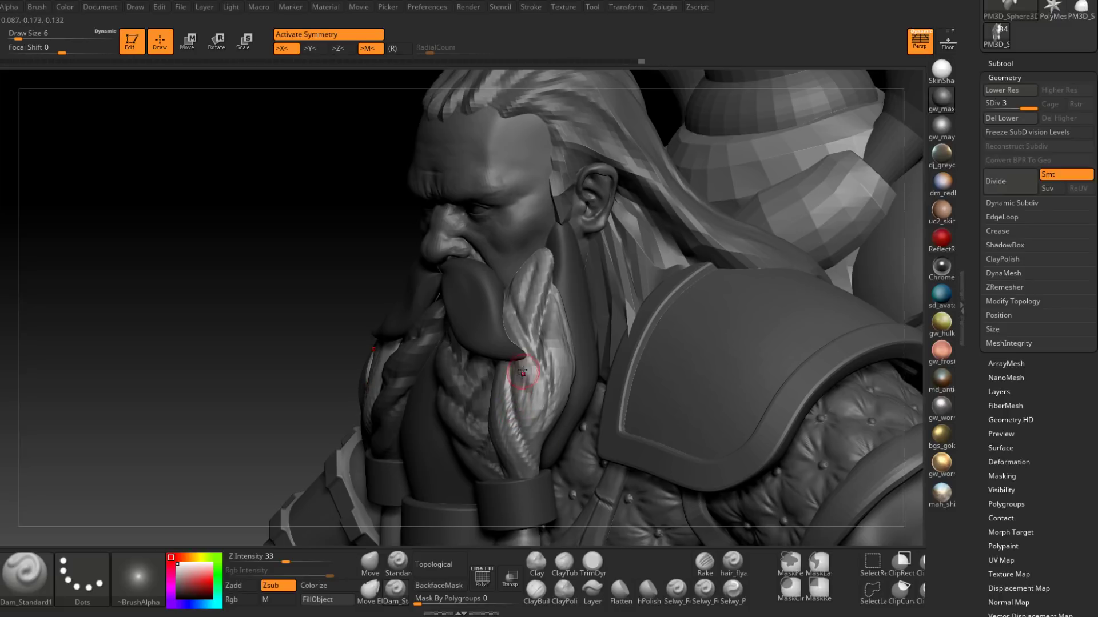
pyautogui.moveTo(530, 410); pyautogui.dragTo(498, 412, button='right')
pyautogui.moveTo(485, 407); pyautogui.dragTo(508, 475)
# Clear the mask and isolate the large central beard piece below the face.
pyautogui.moveTo(537, 403)
pyautogui.keyDown('ctrl'); pyautogui.mouseDown(button='right')
pyautogui.moveTo(536, 372)
pyautogui.moveTo(566, 387)
pyautogui.mouseUp(button='right'); pyautogui.keyUp('ctrl')
pyautogui.keyDown('ctrl'); pyautogui.moveTo(666, 309); pyautogui.dragTo(683, 326); pyautogui.keyUp('ctrl')
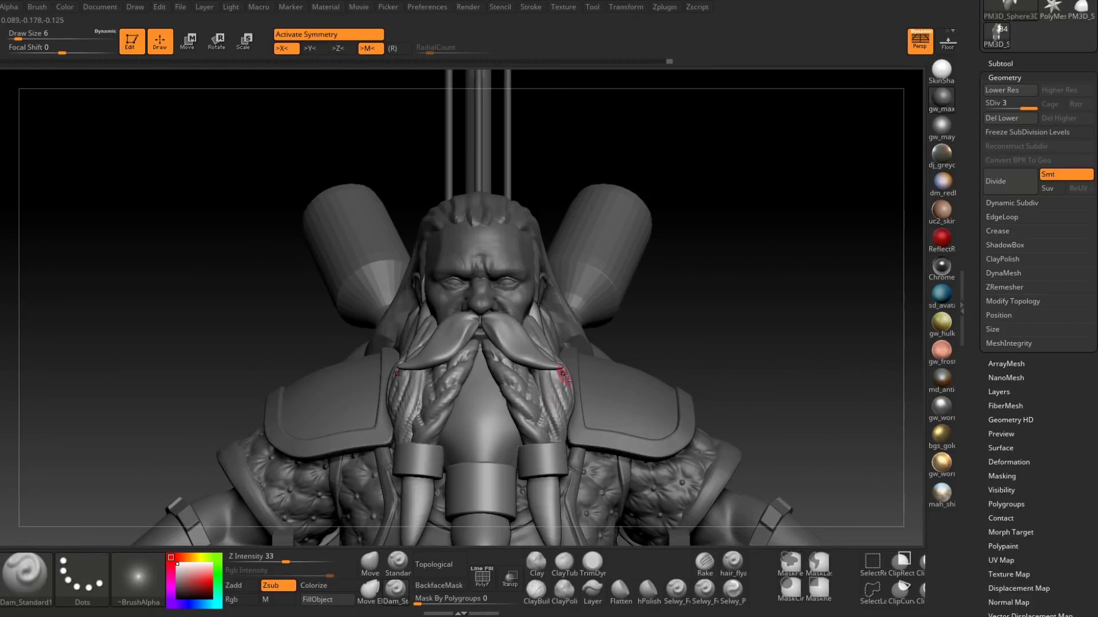
pyautogui.keyDown('ctrl'); pyautogui.keyDown('shift'); pyautogui.click(489, 430); pyautogui.keyUp('shift'); pyautogui.keyUp('ctrl')
# Build up long flowing hair strands across the cheek and front of the central beard with ClayBuildup at draw size 11.
pyautogui.keyDown('alt'); pyautogui.moveTo(527, 372); pyautogui.dragTo(531, 316, button='right'); pyautogui.keyUp('alt')
pyautogui.click(536, 592)
pyautogui.moveTo(404, 286); pyautogui.dragTo(443, 302, button='right')
pyautogui.press('space')
pyautogui.moveTo(436, 291); pyautogui.dragTo(443, 292)
pyautogui.moveTo(424, 252); pyautogui.dragTo(408, 343)
pyautogui.moveTo(411, 304)
pyautogui.mouseDown()
pyautogui.moveTo(419, 369)
pyautogui.moveTo(420, 291)
pyautogui.moveTo(436, 324)
pyautogui.mouseUp()
pyautogui.moveTo(442, 280); pyautogui.dragTo(456, 367)
pyautogui.moveTo(456, 302)
pyautogui.mouseDown()
pyautogui.moveTo(457, 339)
pyautogui.moveTo(470, 351)
pyautogui.moveTo(494, 345)
pyautogui.moveTo(478, 384)
pyautogui.mouseUp()
pyautogui.moveTo(484, 337); pyautogui.dragTo(487, 398)
# Build up more flowing hair strands across the front and sides of the central beard, working down toward its tapered lower part.
pyautogui.moveTo(479, 361); pyautogui.dragTo(487, 397)
pyautogui.moveTo(451, 300)
pyautogui.mouseDown()
pyautogui.moveTo(455, 375)
pyautogui.moveTo(491, 418)
pyautogui.mouseUp()
pyautogui.moveTo(437, 341); pyautogui.dragTo(438, 369)
pyautogui.moveTo(429, 335)
pyautogui.mouseDown()
pyautogui.moveTo(453, 410)
pyautogui.moveTo(435, 378)
pyautogui.mouseUp()
pyautogui.moveTo(414, 297); pyautogui.dragTo(438, 380)
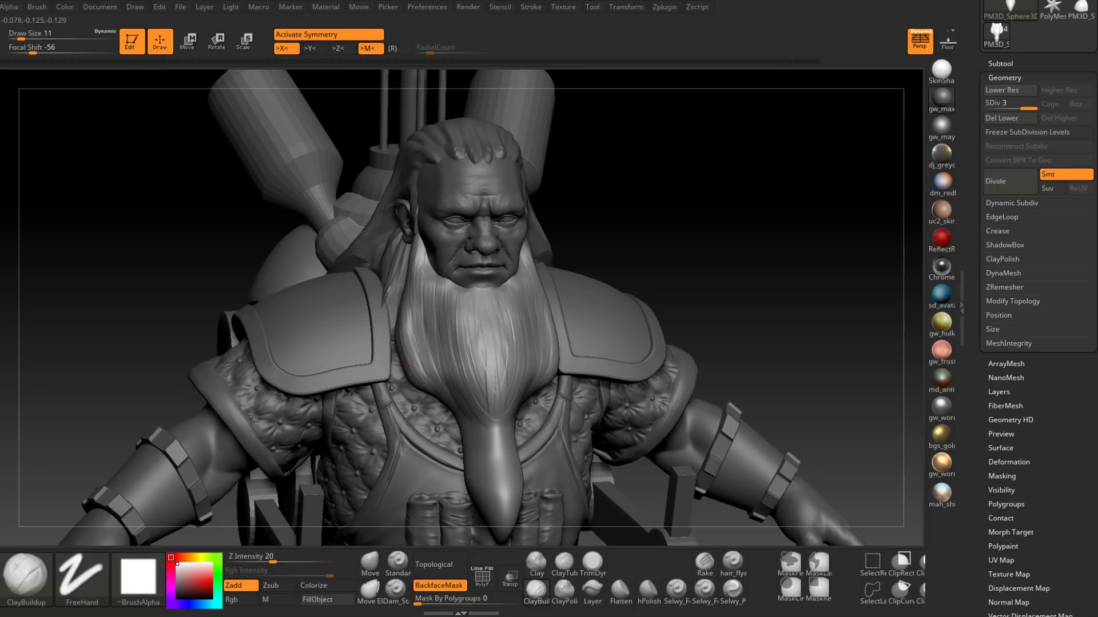
pyautogui.moveTo(415, 366); pyautogui.dragTo(394, 261, button='right')
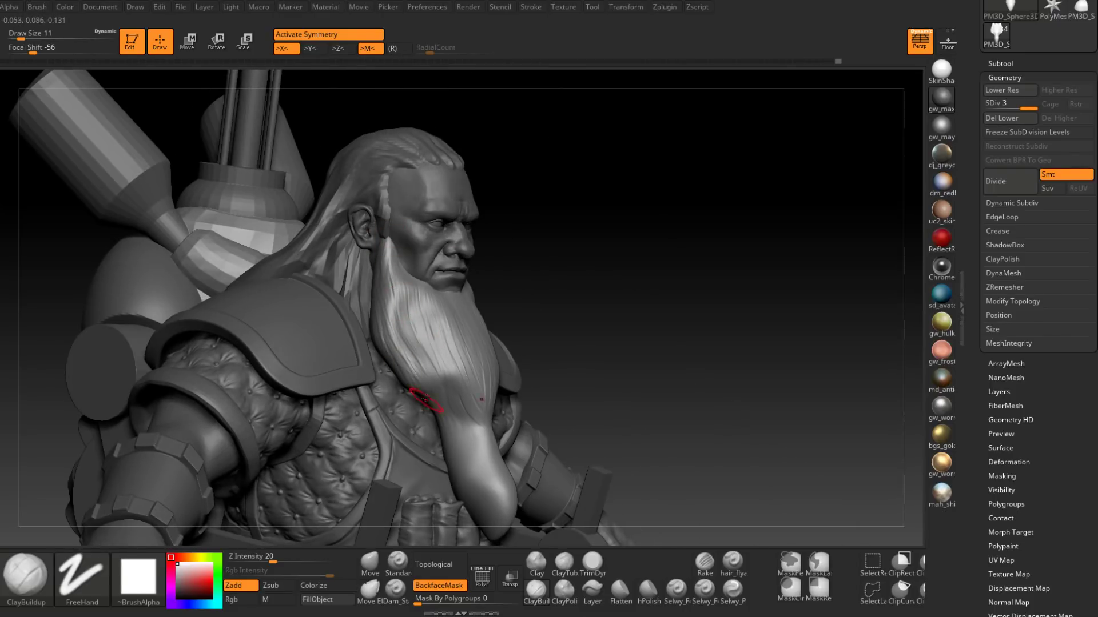
pyautogui.moveTo(427, 399); pyautogui.dragTo(404, 273, button='right')
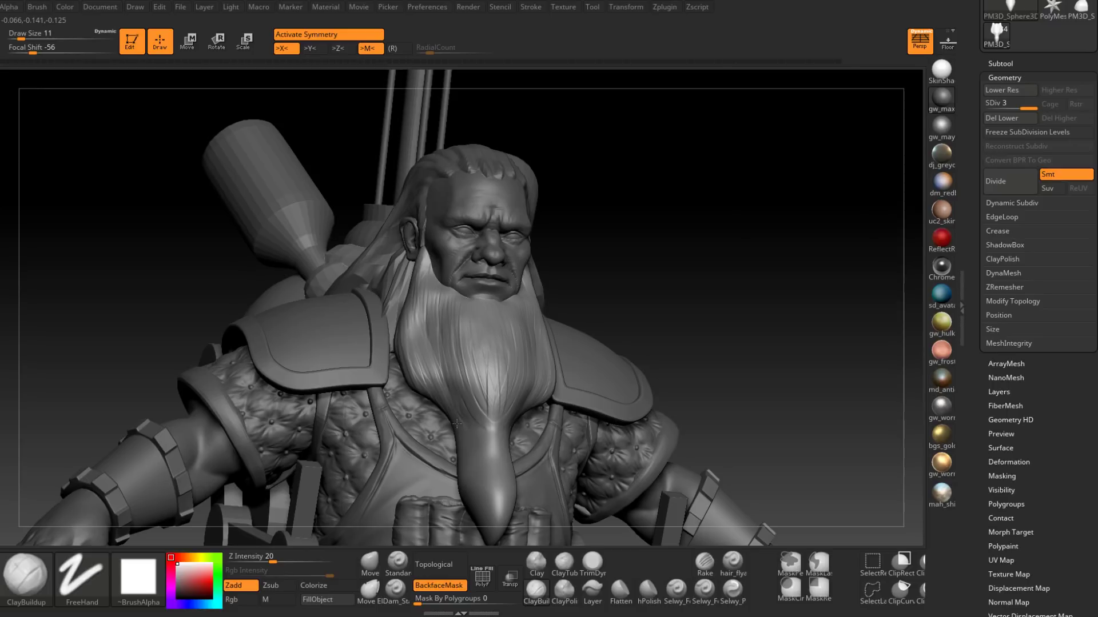
pyautogui.moveTo(460, 468); pyautogui.dragTo(445, 341, button='right')
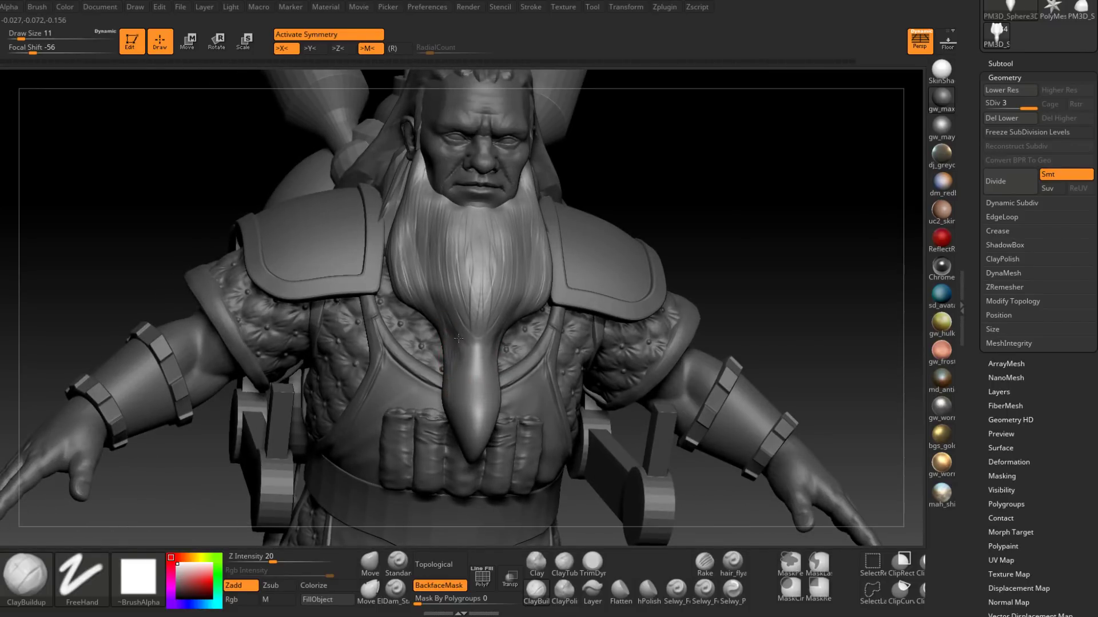
pyautogui.moveTo(458, 339); pyautogui.dragTo(462, 408, button='right')
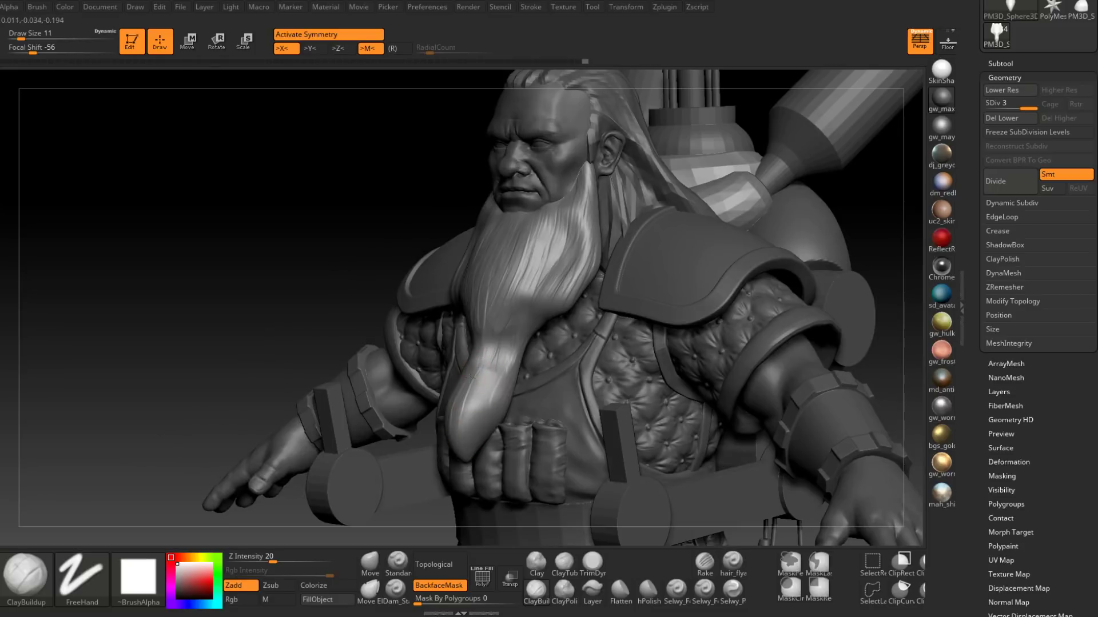
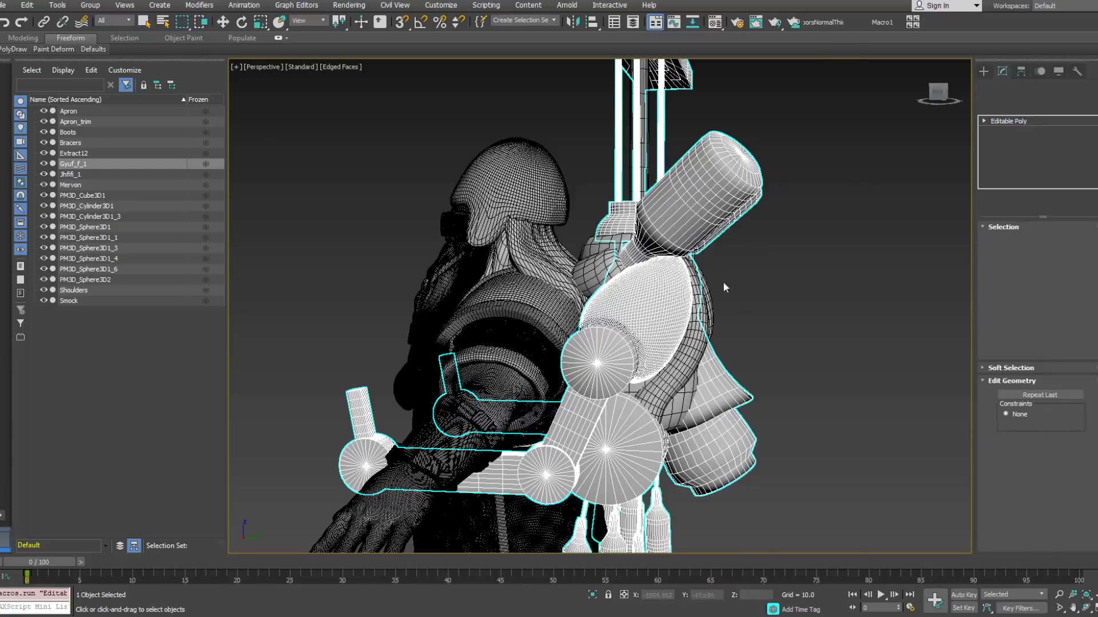
# In 3ds Max, attach the PM3D_Cube3D1 pack part to the Gyuf_f_1 backpack mesh and leave attach mode.
pyautogui.click(625, 308)
pyautogui.click(608, 291)
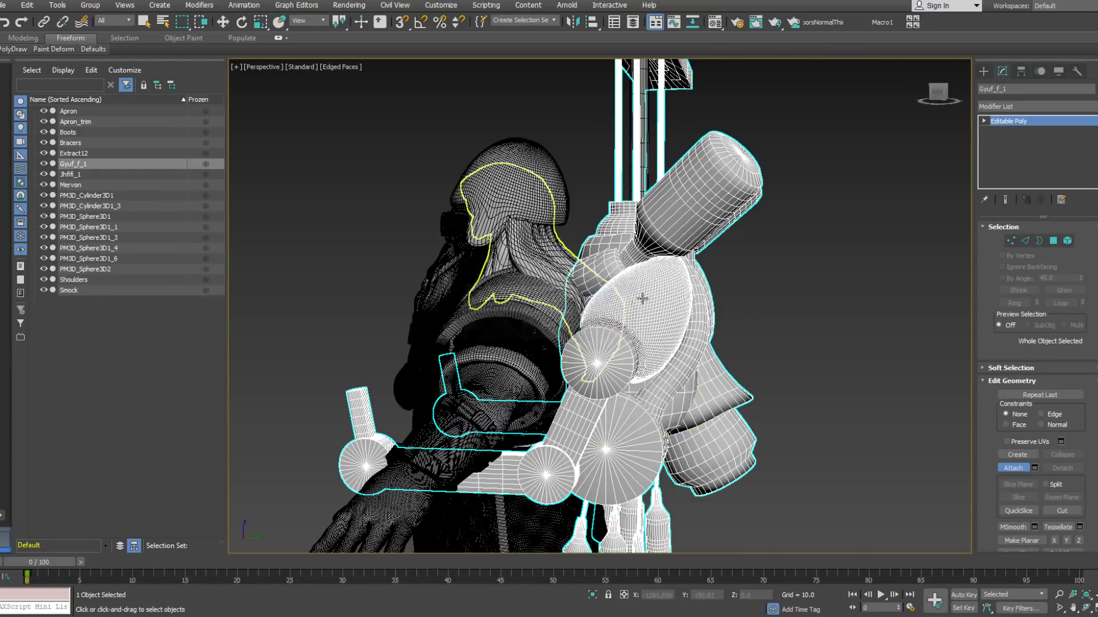
pyautogui.keyDown('alt'); pyautogui.moveTo(744, 312); pyautogui.dragTo(791, 276, button='middle'); pyautogui.keyUp('alt')
pyautogui.press('w')
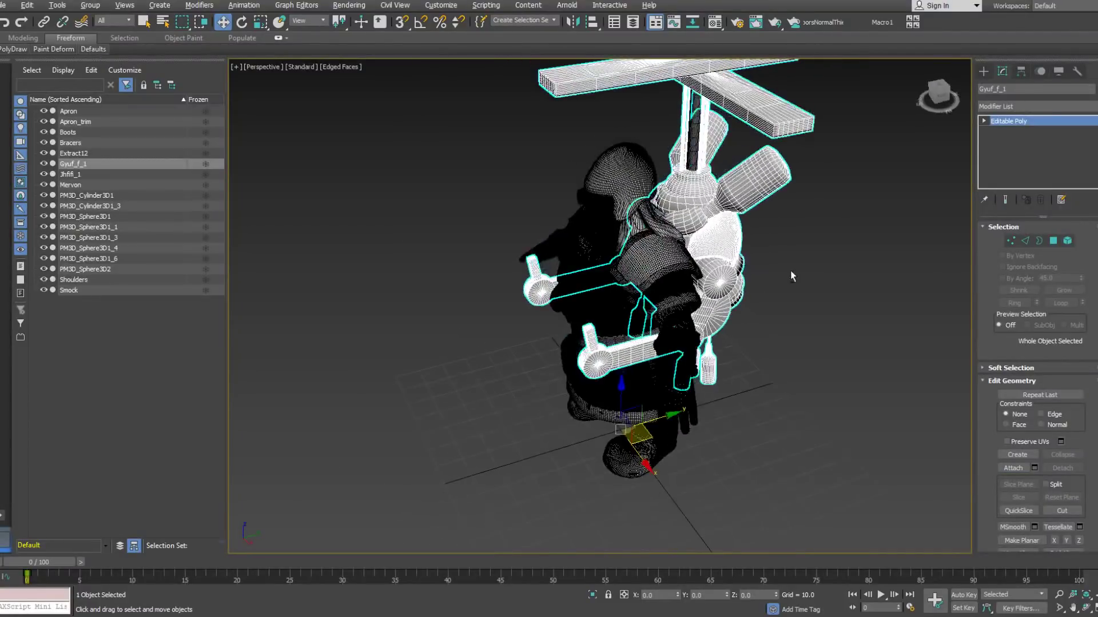
# Freeze every object except the Gyuf_f_1 backpack mesh and narrow the scene object list to enlarge the viewport.
pyautogui.hotkey('ctrl', 'a')
pyautogui.rightClick(789, 273)
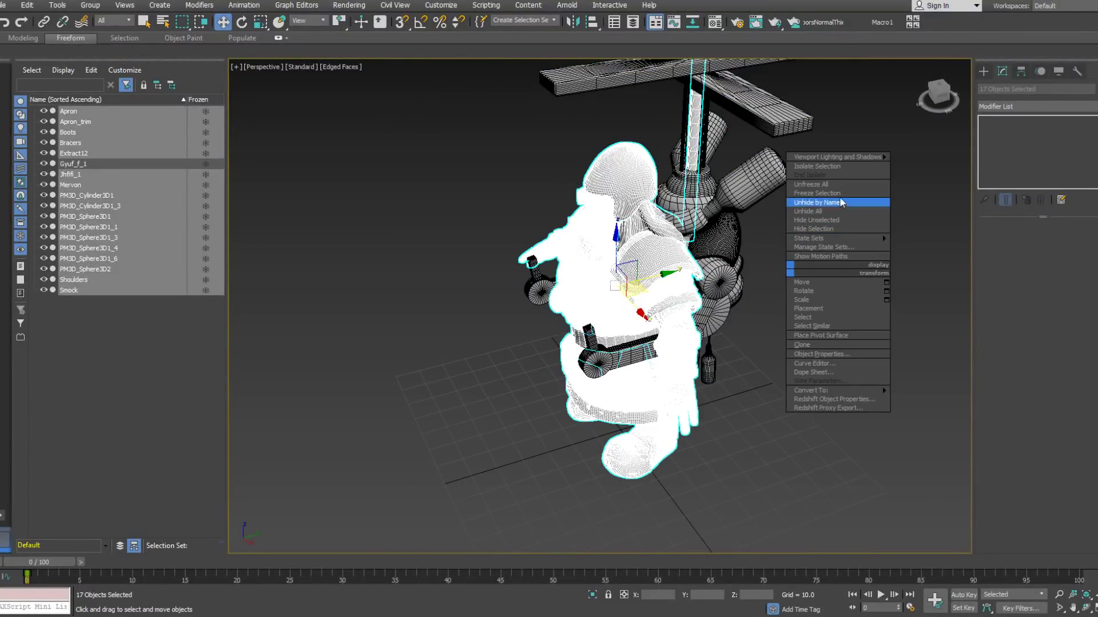
pyautogui.click(823, 194)
pyautogui.scroll(5, 766, 307)
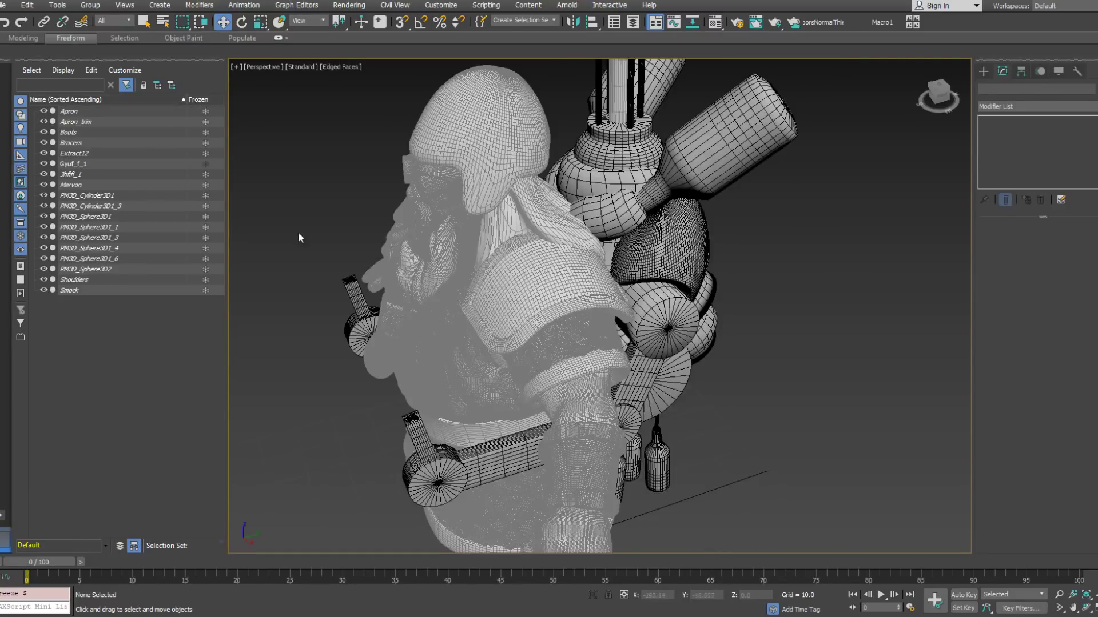
pyautogui.moveTo(227, 298); pyautogui.dragTo(118, 298)
pyautogui.scroll(-4, 543, 316)
pyautogui.keyDown('alt'); pyautogui.moveTo(543, 316); pyautogui.dragTo(640, 337, button='middle'); pyautogui.keyUp('alt')
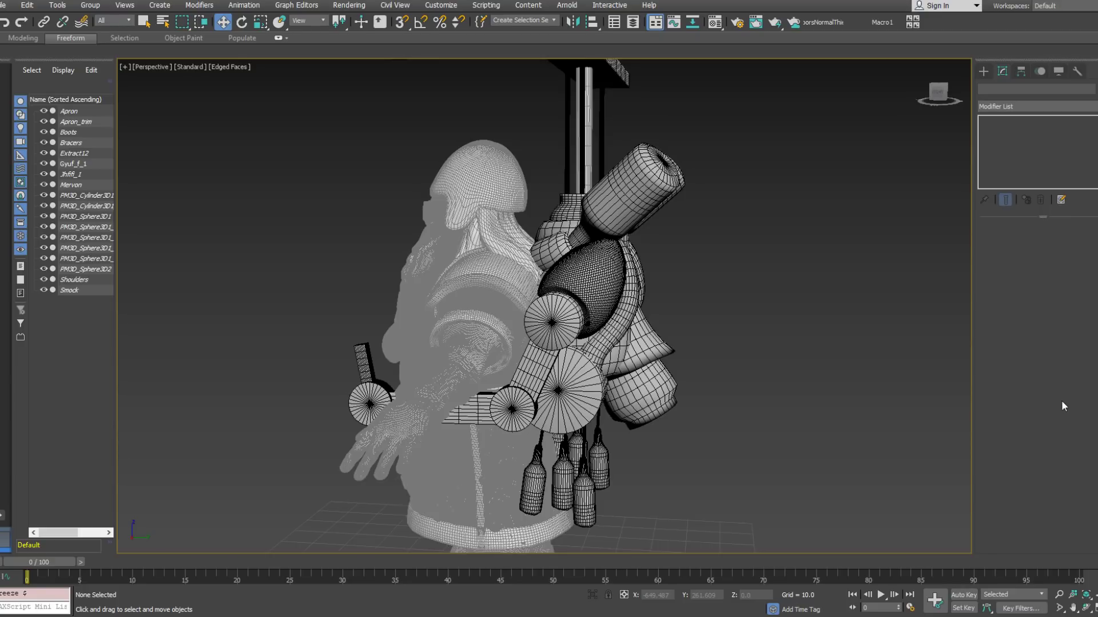
pyautogui.keyDown('alt'); pyautogui.moveTo(793, 320); pyautogui.dragTo(693, 334, button='middle'); pyautogui.keyUp('alt')
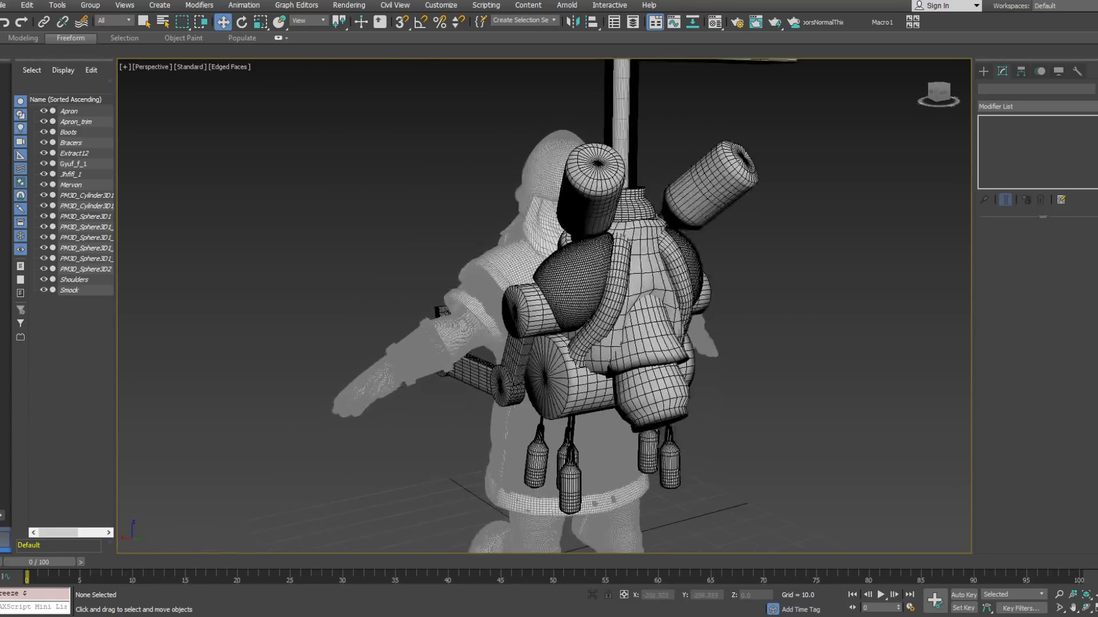
pyautogui.scroll(4, 655, 306)
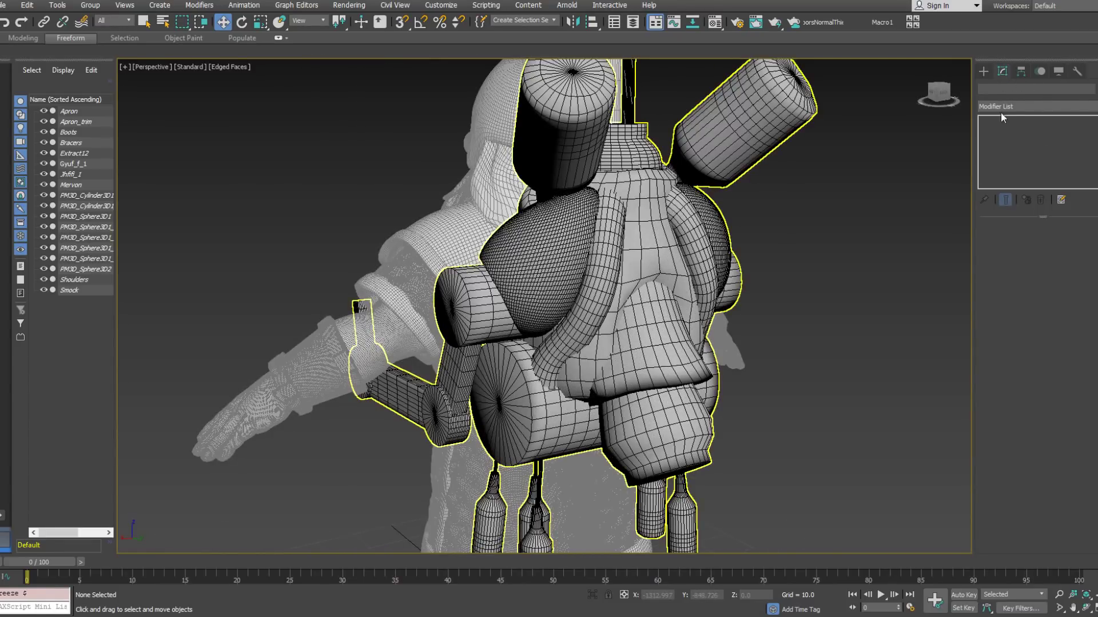
pyautogui.click(637, 256)
pyautogui.keyDown('alt'); pyautogui.moveTo(636, 256); pyautogui.dragTo(704, 285, button='middle'); pyautogui.keyUp('alt')
pyautogui.keyDown('alt'); pyautogui.moveTo(818, 311); pyautogui.dragTo(747, 274, button='middle'); pyautogui.keyUp('alt')
pyautogui.rightClick(746, 274)
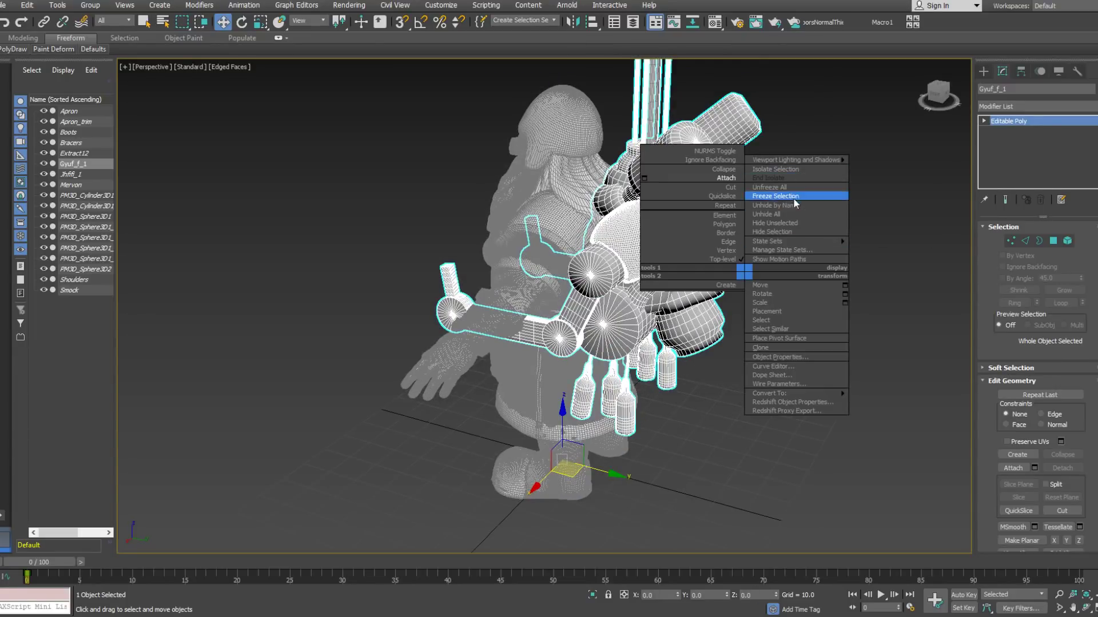
pyautogui.click(792, 242)
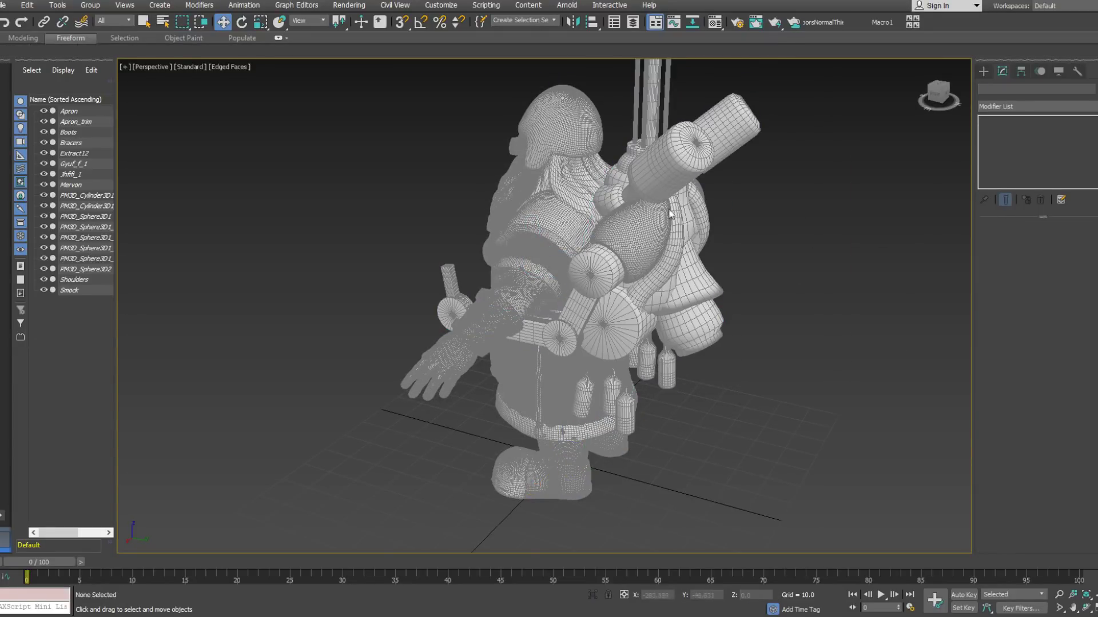
pyautogui.hotkey('ctrl', 'a')
# Create a standard cylinder about 6 in radius and 11 high on the ground grid at the dwarf's feet.
pyautogui.keyDown('alt'); pyautogui.moveTo(780, 268); pyautogui.dragTo(807, 306, button='middle'); pyautogui.keyUp('alt')
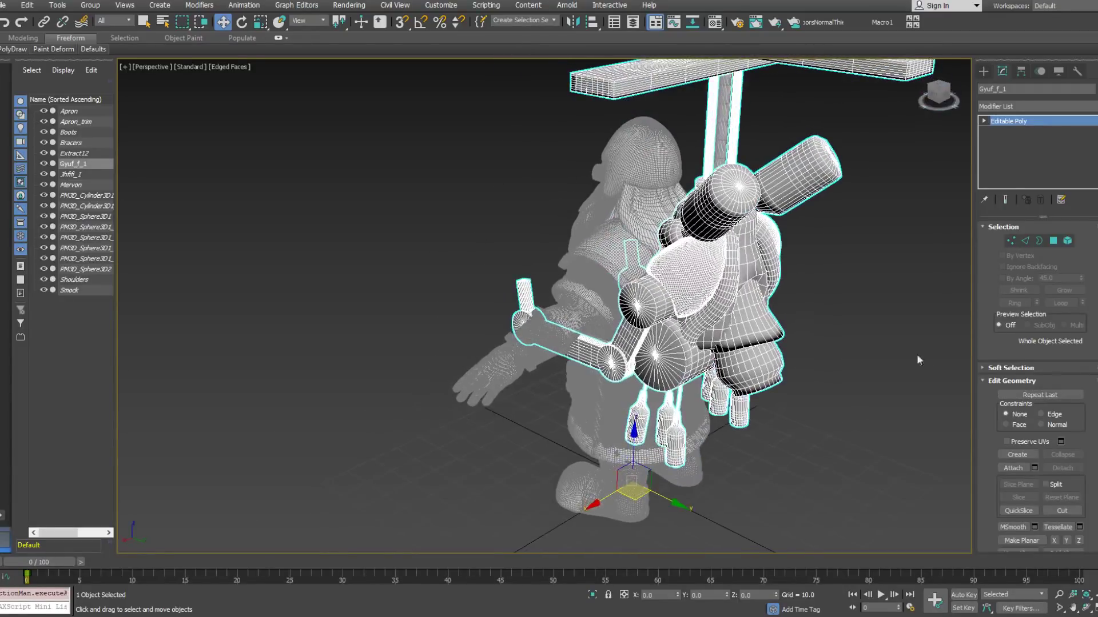
pyautogui.click(983, 72)
pyautogui.click(1029, 165)
pyautogui.scroll(5, 657, 355)
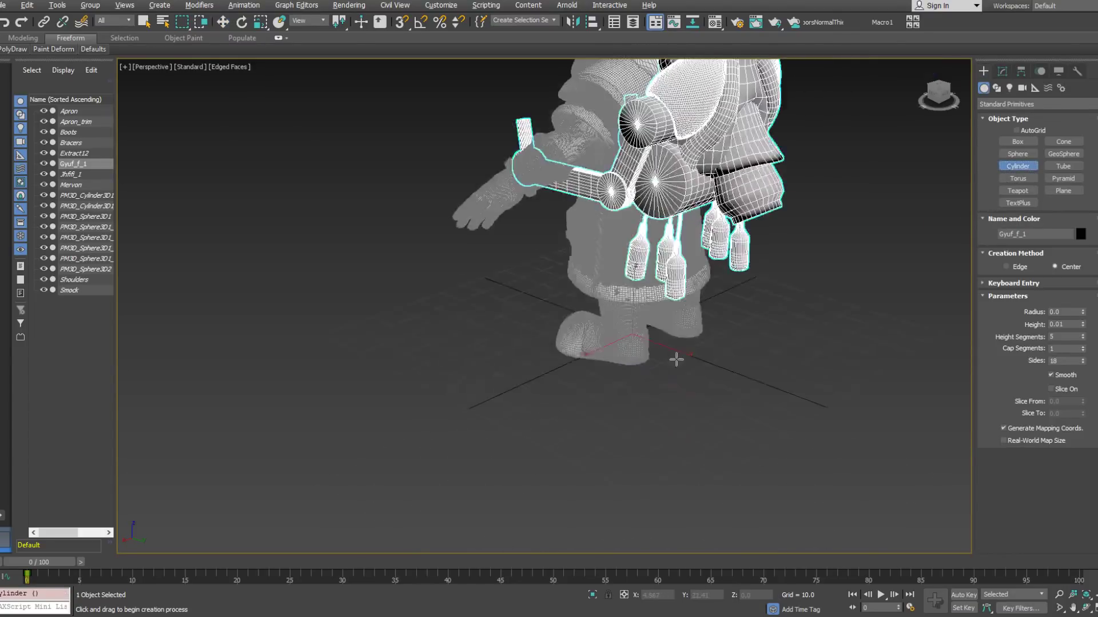
pyautogui.moveTo(657, 293); pyautogui.dragTo(673, 303)
pyautogui.click(672, 269)
# Center the new cylinder on the world origin by resetting its X and Y positions to 0.
pyautogui.keyDown('alt'); pyautogui.moveTo(741, 316); pyautogui.dragTo(756, 289, button='middle'); pyautogui.keyUp('alt')
pyautogui.rightClick(766, 295)
pyautogui.rightClick(777, 302)
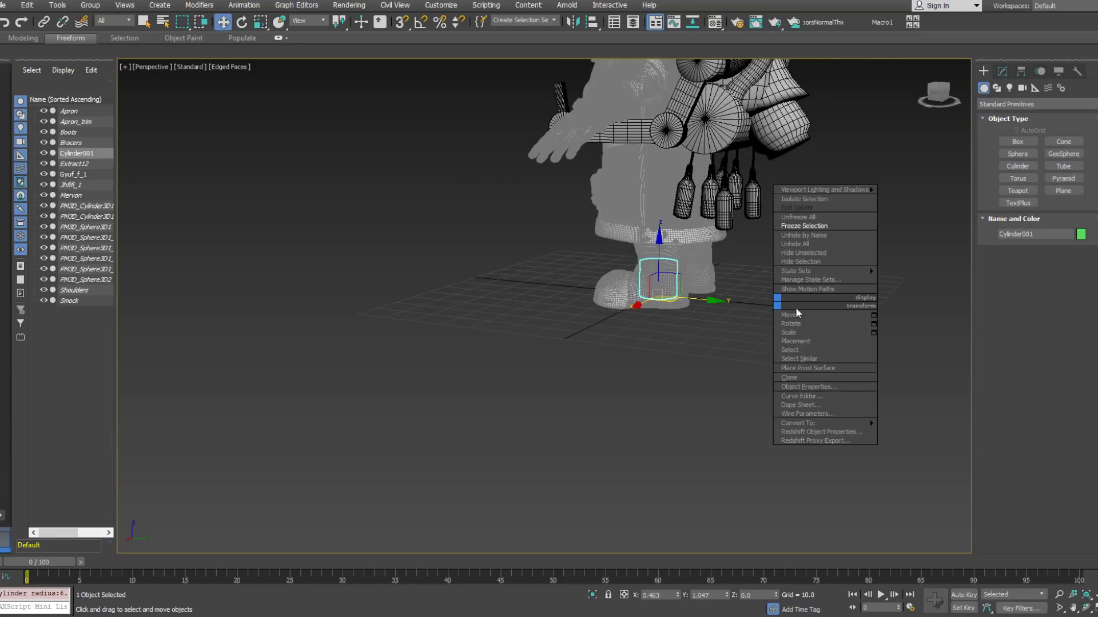
pyautogui.click(867, 318)
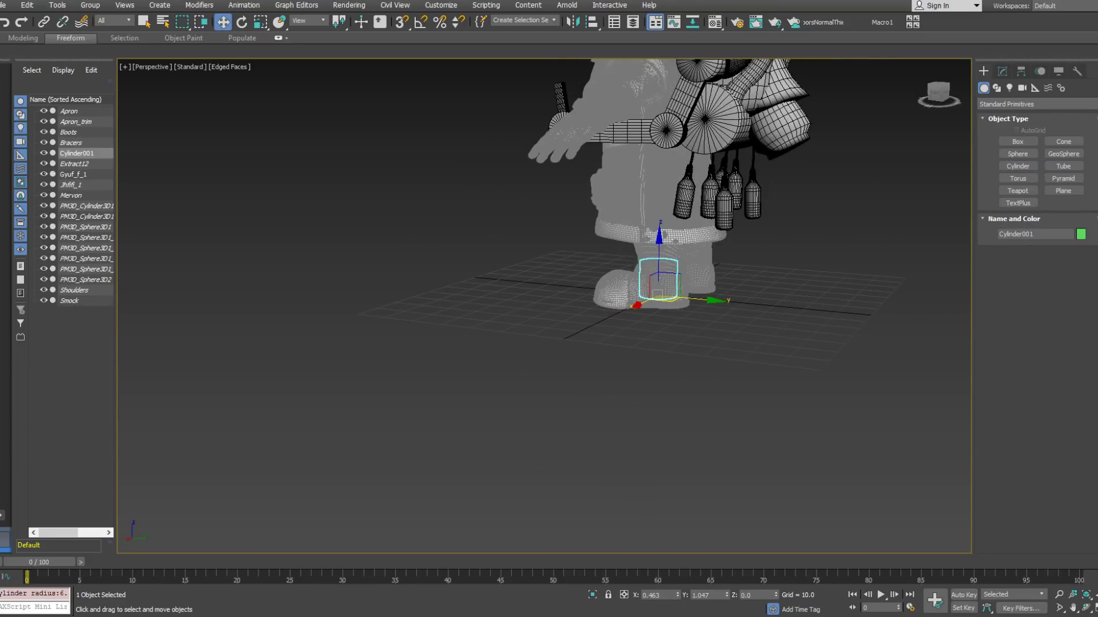
pyautogui.rightClick(677, 595)
pyautogui.rightClick(726, 596)
pyautogui.moveTo(760, 270); pyautogui.dragTo(737, 390, button='middle')
pyautogui.scroll(-3, 746, 395)
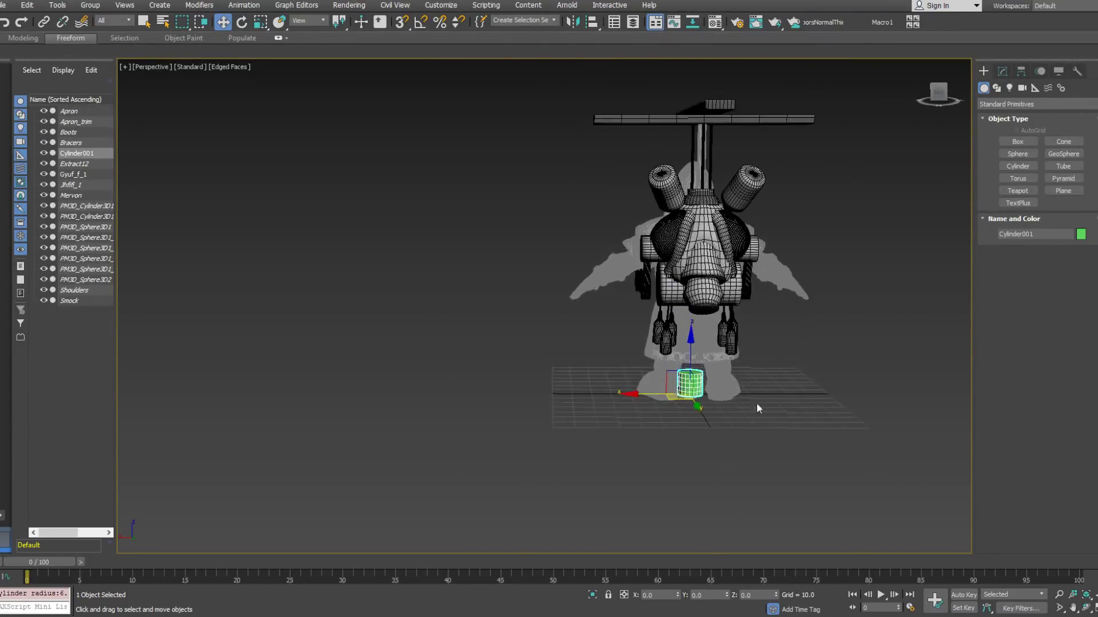
pyautogui.rightClick(765, 407)
pyautogui.moveTo(857, 530)
pyautogui.click(912, 538)
pyautogui.keyDown('alt'); pyautogui.moveTo(800, 411); pyautogui.dragTo(749, 361, button='middle'); pyautogui.keyUp('alt')
pyautogui.hotkey('ctrl', 'z')
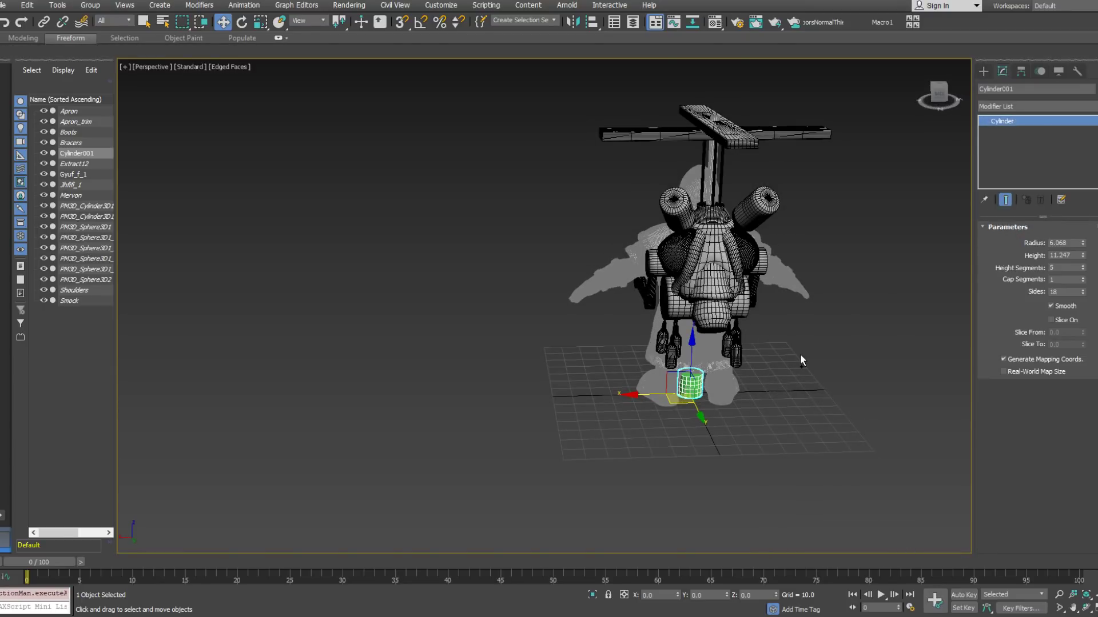
# Reduce the cylinder to 12 sides and convert it to an Editable Poly.
pyautogui.click(1084, 294)
pyautogui.click(1084, 294)
pyautogui.click(1083, 294)
pyautogui.click(1083, 294)
pyautogui.click(1083, 294)
pyautogui.click(1084, 294)
pyautogui.rightClick(778, 392)
pyautogui.moveTo(860, 513)
pyautogui.click(904, 522)
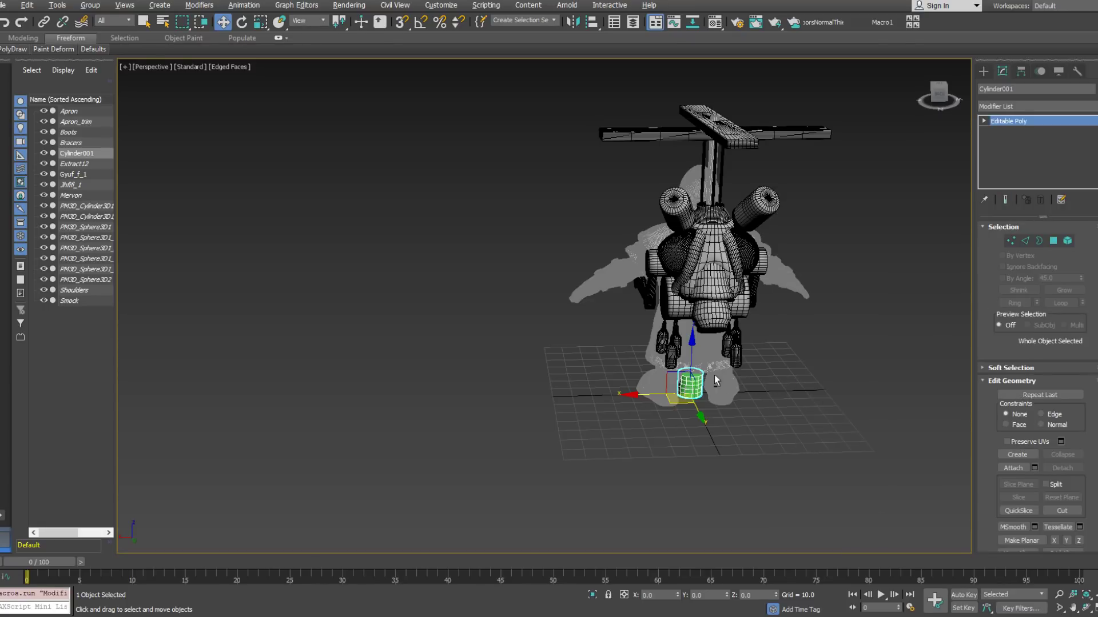
# Move all the cylinder's vertices up beside the backpack, to about X 42.5, Y 24, Z 84, keeping its pivot at the origin.
pyautogui.keyDown('alt'); pyautogui.moveTo(722, 379); pyautogui.dragTo(699, 364, button='middle'); pyautogui.keyUp('alt')
pyautogui.click(1014, 241)
pyautogui.moveTo(659, 305); pyautogui.dragTo(709, 402)
pyautogui.moveTo(672, 372); pyautogui.dragTo(592, 198)
pyautogui.keyDown('alt'); pyautogui.moveTo(592, 198); pyautogui.dragTo(608, 215, button='middle'); pyautogui.keyUp('alt')
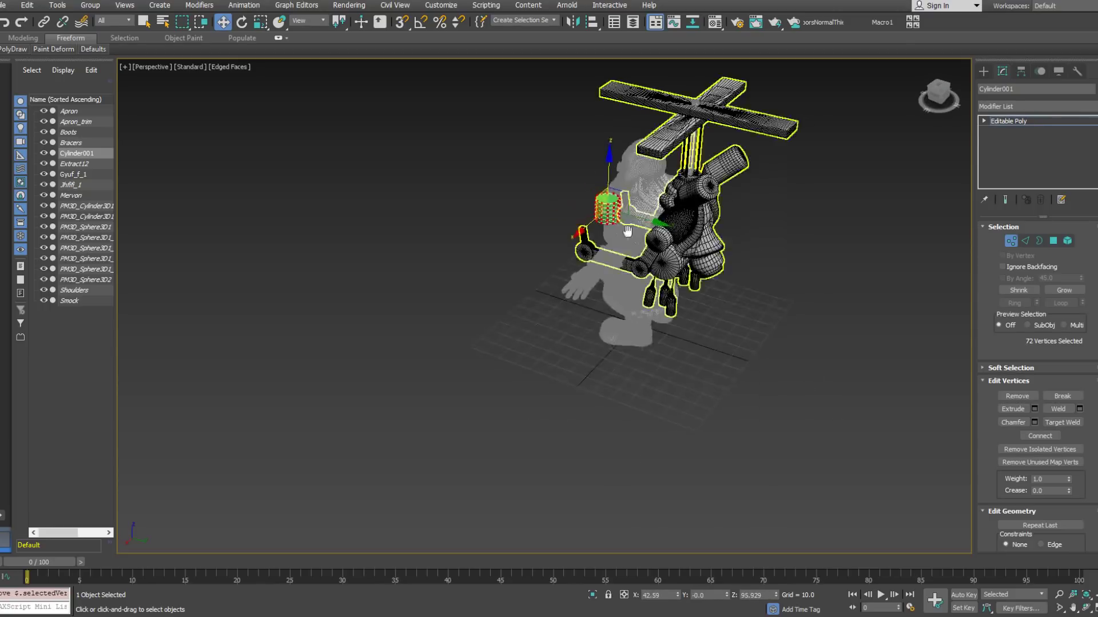
pyautogui.scroll(5, 609, 214)
pyautogui.moveTo(606, 235); pyautogui.dragTo(712, 335)
pyautogui.keyDown('alt'); pyautogui.moveTo(712, 334); pyautogui.dragTo(776, 295, button='middle'); pyautogui.keyUp('alt')
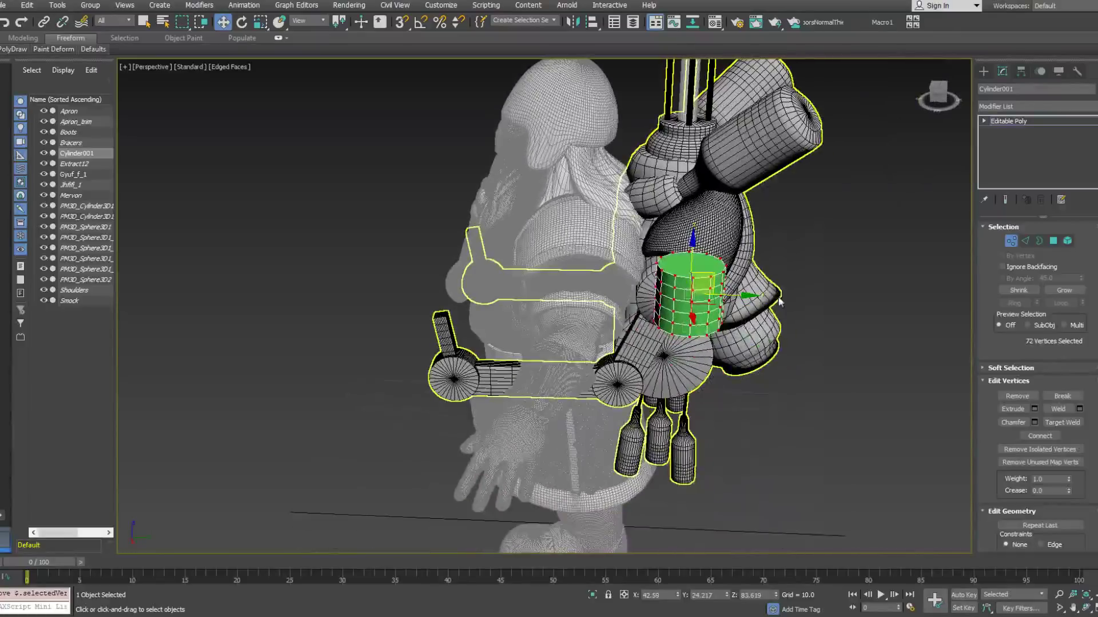
pyautogui.click(1008, 242)
# Mirror the cylinder across the X axis as an instance on the opposite side of the backpack.
pyautogui.keyDown('alt'); pyautogui.moveTo(909, 257); pyautogui.dragTo(734, 219, button='middle'); pyautogui.keyUp('alt')
pyautogui.scroll(-5, 734, 219)
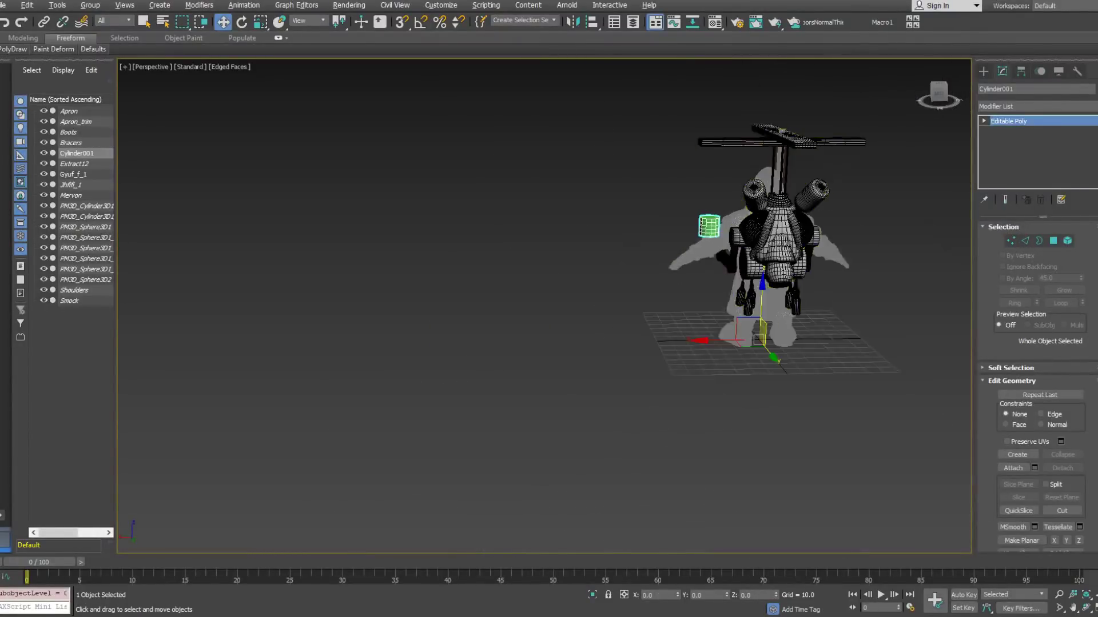
pyautogui.click(571, 22)
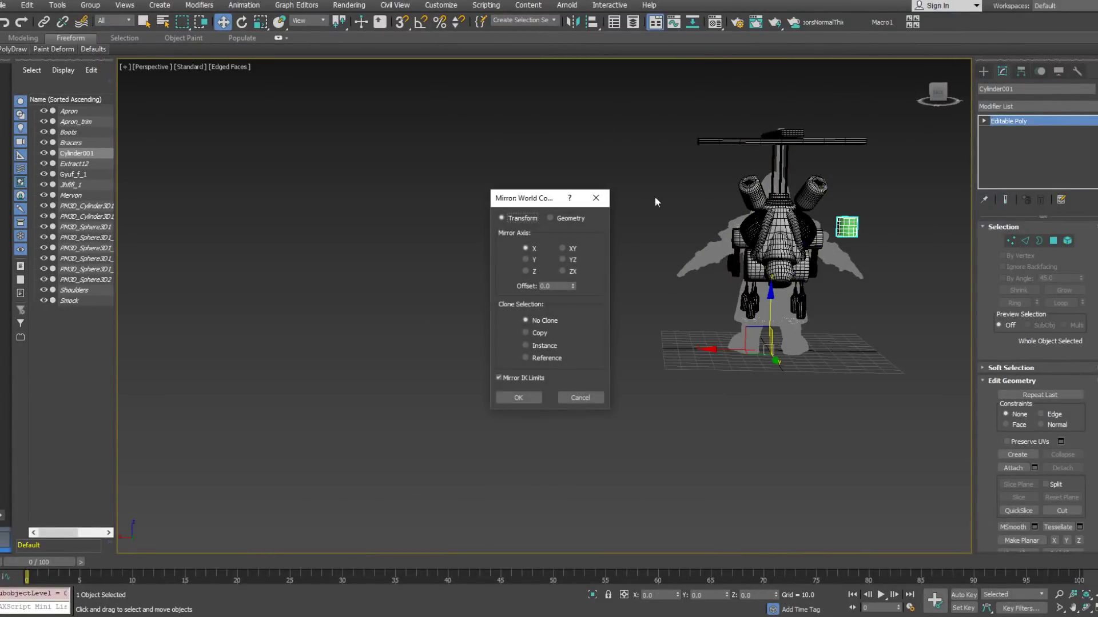
pyautogui.click(534, 348)
pyautogui.click(530, 397)
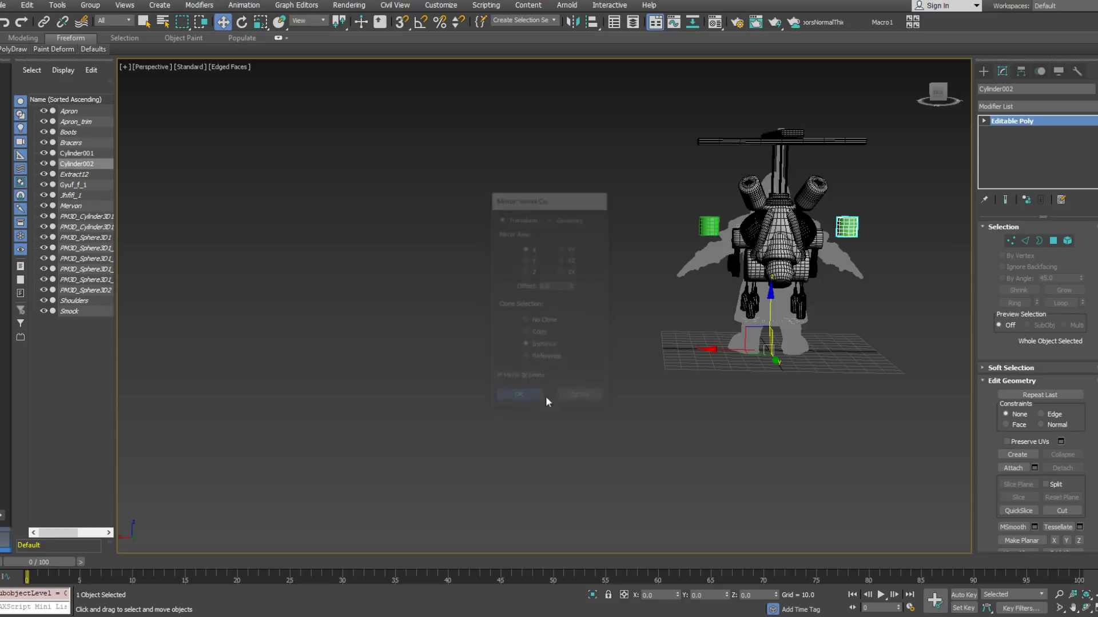
# Clone both cylinders together as one set of instances, placed well away to the side of the character.
pyautogui.keyDown('ctrl'); pyautogui.click(847, 226); pyautogui.keyUp('ctrl')
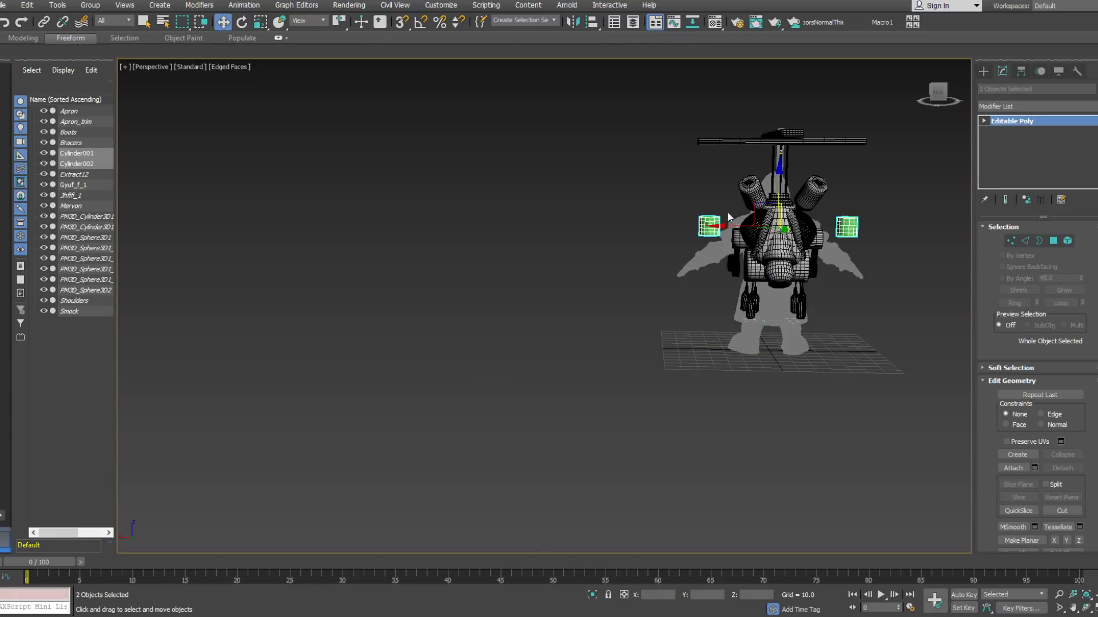
pyautogui.keyDown('shift'); pyautogui.moveTo(728, 217); pyautogui.dragTo(464, 199); pyautogui.keyUp('shift')
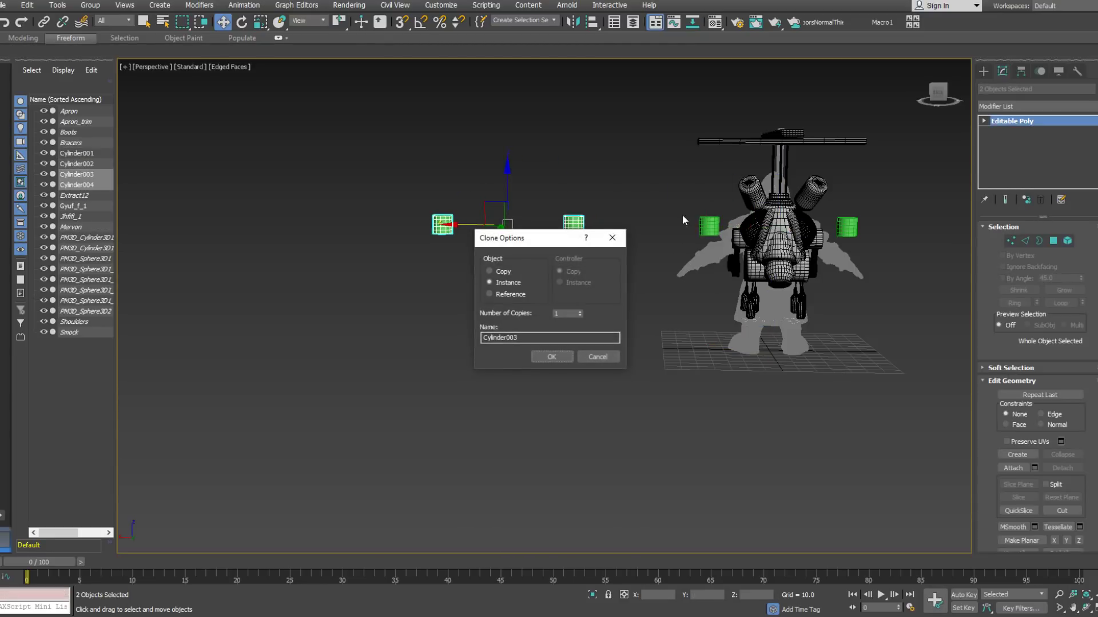
pyautogui.click(550, 357)
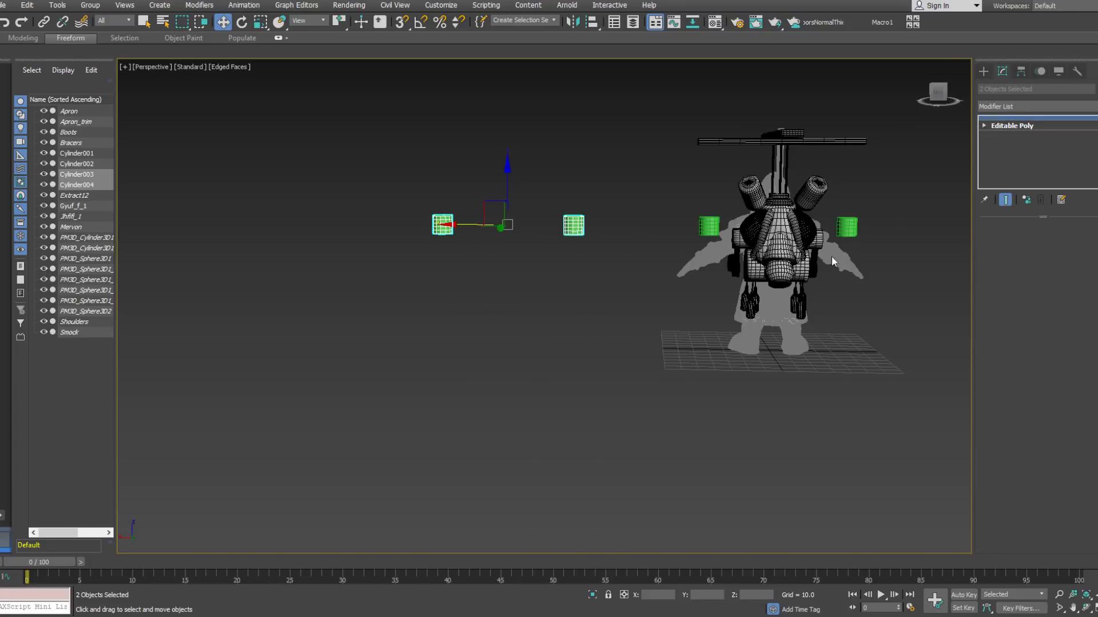
# Give the cloned cylinders a TurboSmooth separated by smoothing groups with 2 iterations, plus a second TurboSmooth on top.
pyautogui.click(1008, 106)
pyautogui.scroll(-20, 1036, 359)
pyautogui.click(1007, 507)
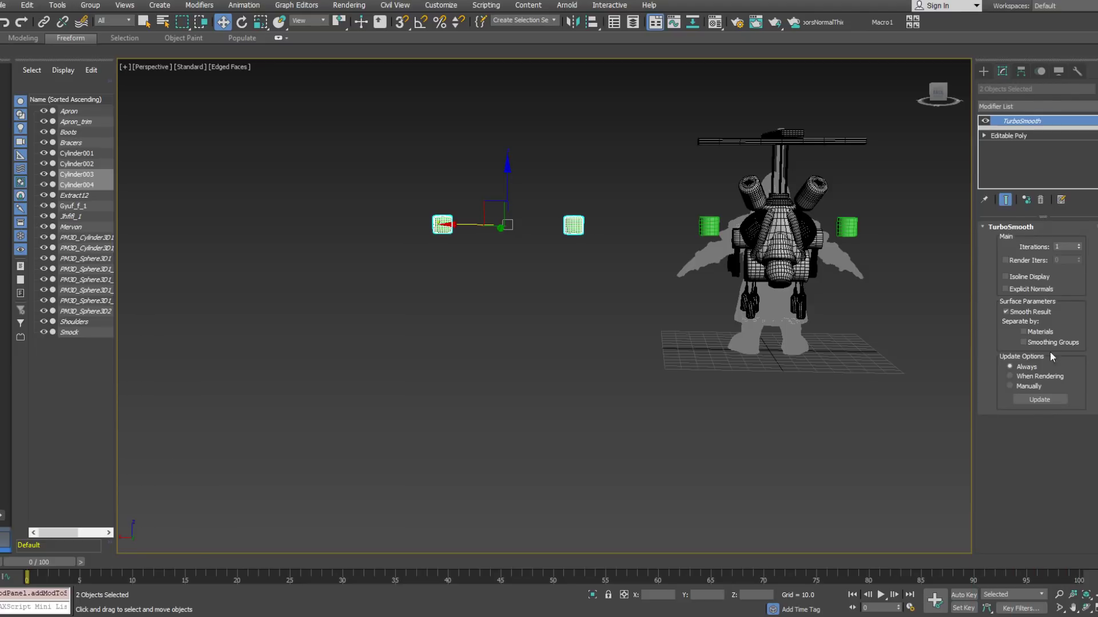
pyautogui.click(1029, 341)
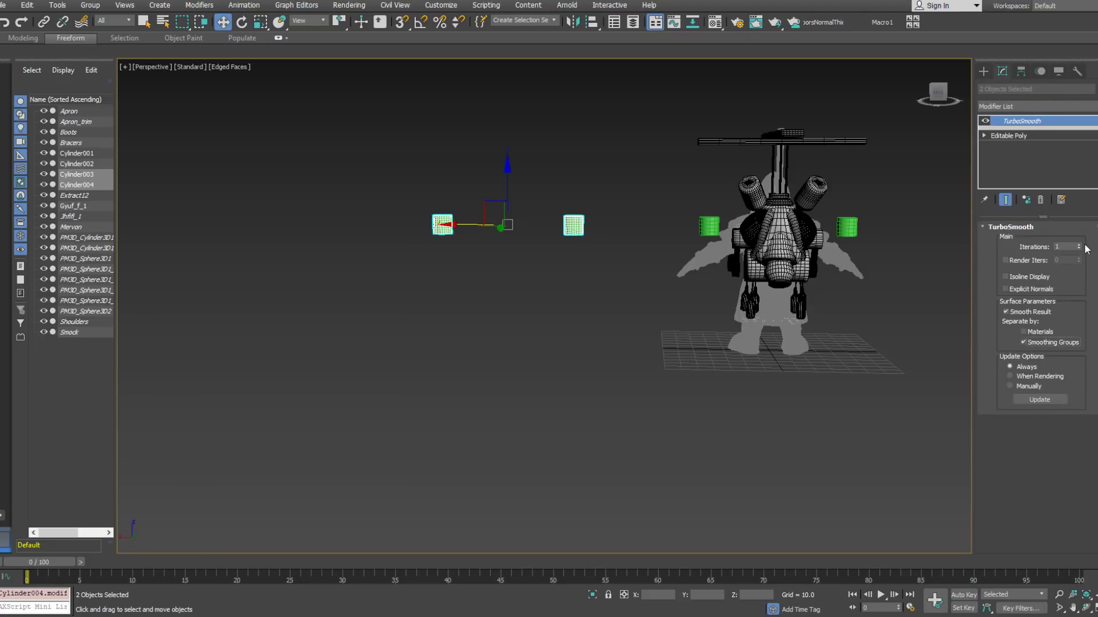
pyautogui.click(1079, 245)
pyautogui.click(1036, 107)
pyautogui.scroll(-20, 1036, 363)
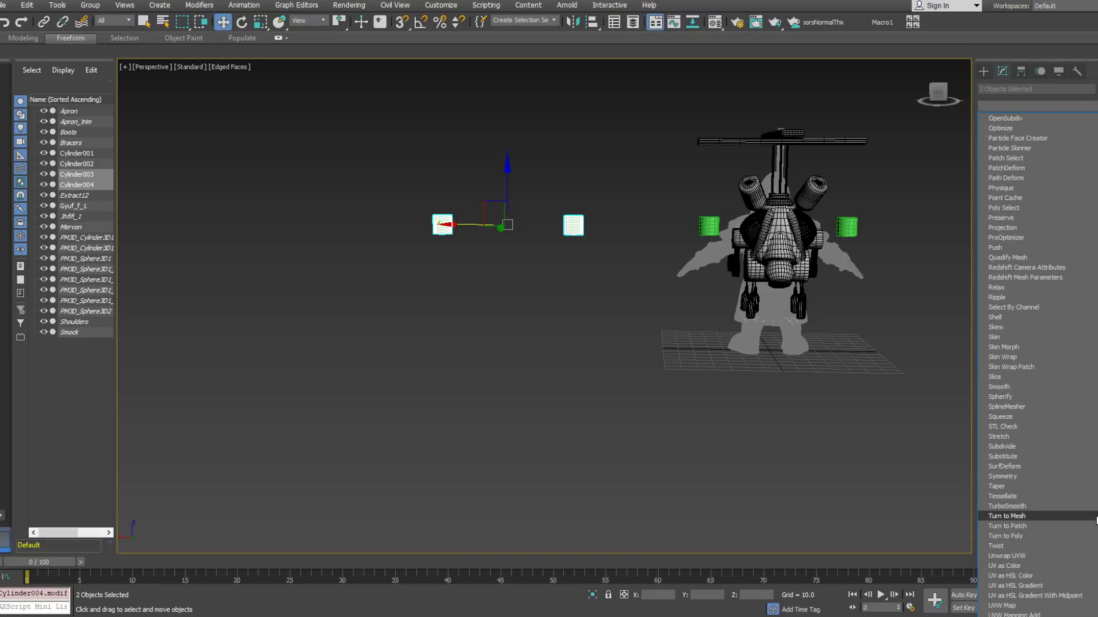
pyautogui.click(1030, 504)
# Clone the whole green cylinder beside the backpack as an element within the same object.
pyautogui.keyDown('alt'); pyautogui.moveTo(873, 261); pyautogui.dragTo(873, 370, button='middle'); pyautogui.keyUp('alt')
pyautogui.scroll(3, 659, 272)
pyautogui.click(661, 276)
pyautogui.keyDown('alt'); pyautogui.moveTo(662, 277); pyautogui.dragTo(632, 289, button='middle'); pyautogui.keyUp('alt')
pyautogui.scroll(3, 914, 265)
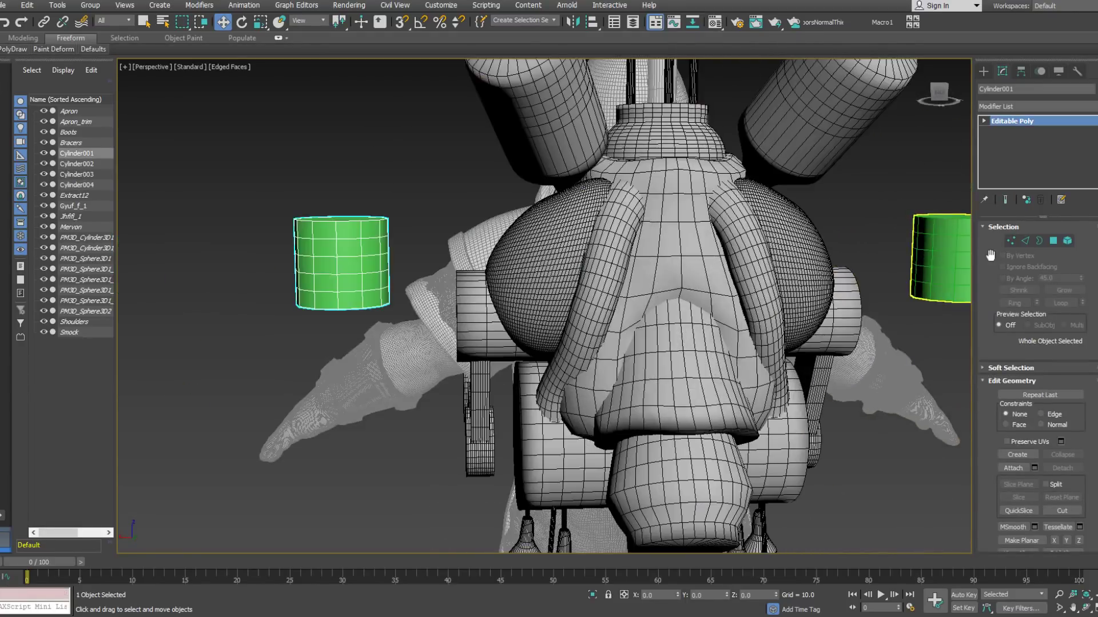
pyautogui.click(1067, 241)
pyautogui.keyDown('alt'); pyautogui.moveTo(571, 286); pyautogui.dragTo(461, 200, button='middle'); pyautogui.keyUp('alt')
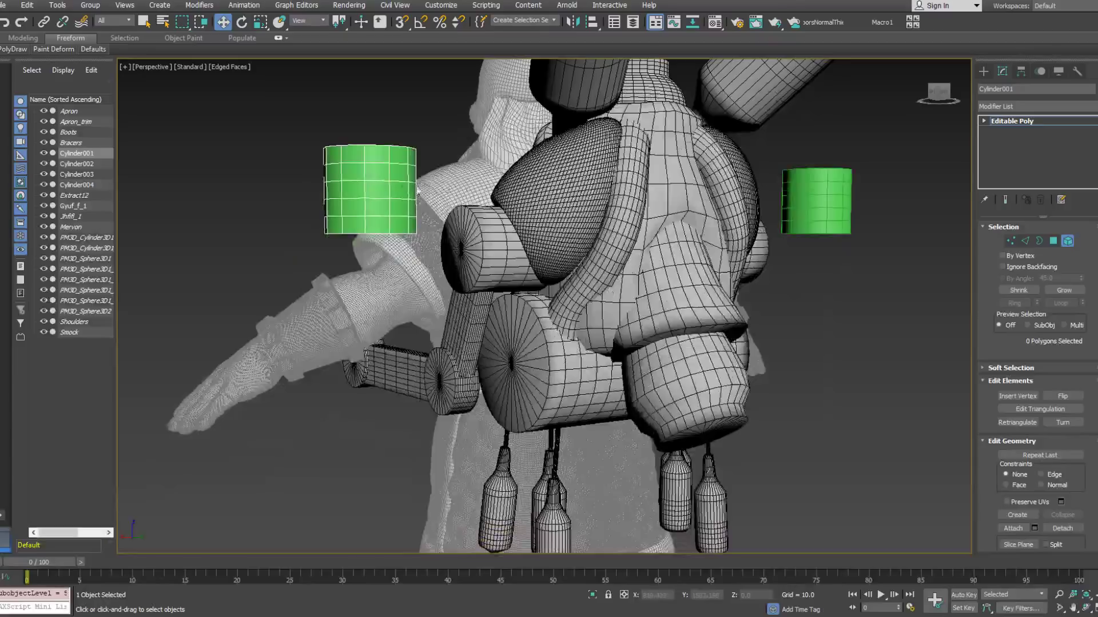
pyautogui.click(389, 188)
pyautogui.keyDown('alt'); pyautogui.moveTo(388, 188); pyautogui.dragTo(380, 210, button='middle'); pyautogui.keyUp('alt')
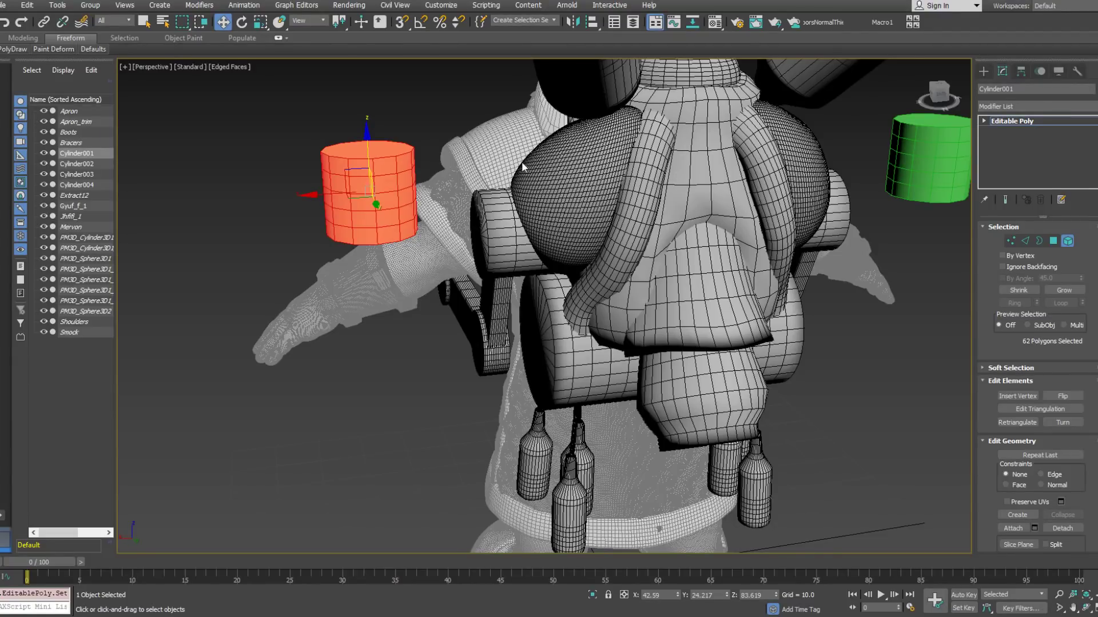
pyautogui.keyDown('alt'); pyautogui.moveTo(475, 149); pyautogui.dragTo(429, 172, button='middle'); pyautogui.keyUp('alt')
pyautogui.moveTo(359, 195)
pyautogui.mouseDown()
pyautogui.moveTo(344, 139)
pyautogui.moveTo(400, 211)
pyautogui.mouseUp()
pyautogui.click(592, 316)
pyautogui.keyDown('alt'); pyautogui.moveTo(503, 246); pyautogui.dragTo(448, 201, button='middle'); pyautogui.keyUp('alt')
# Rotate the cylinder element 90° about the Y axis with angle snap so it lies horizontally.
pyautogui.press('e')
pyautogui.click(421, 22)
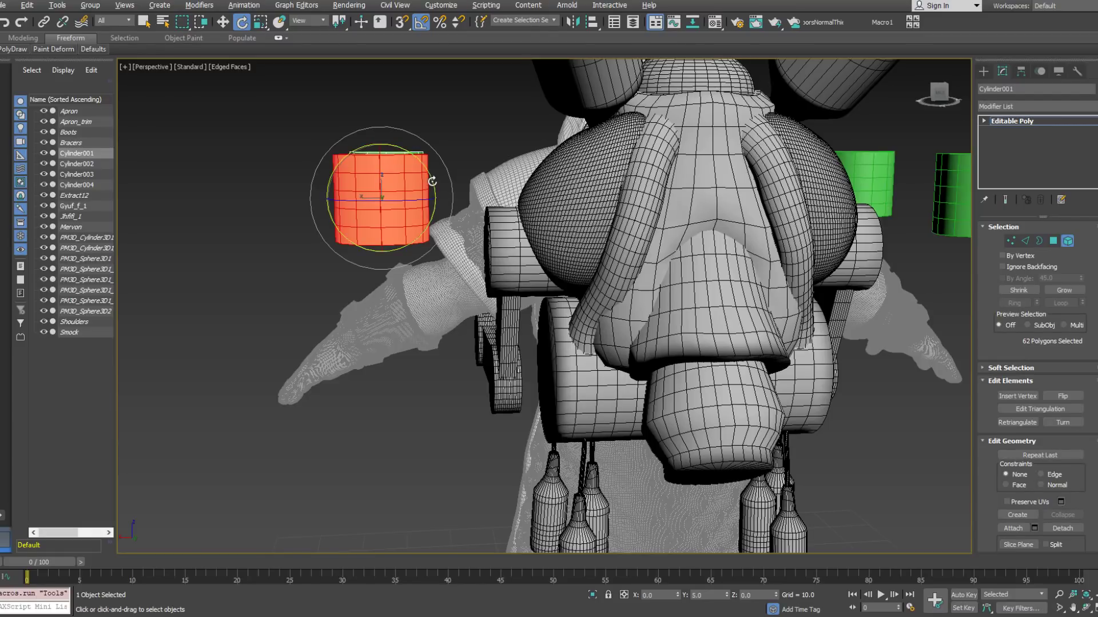
pyautogui.moveTo(432, 181); pyautogui.dragTo(442, 120)
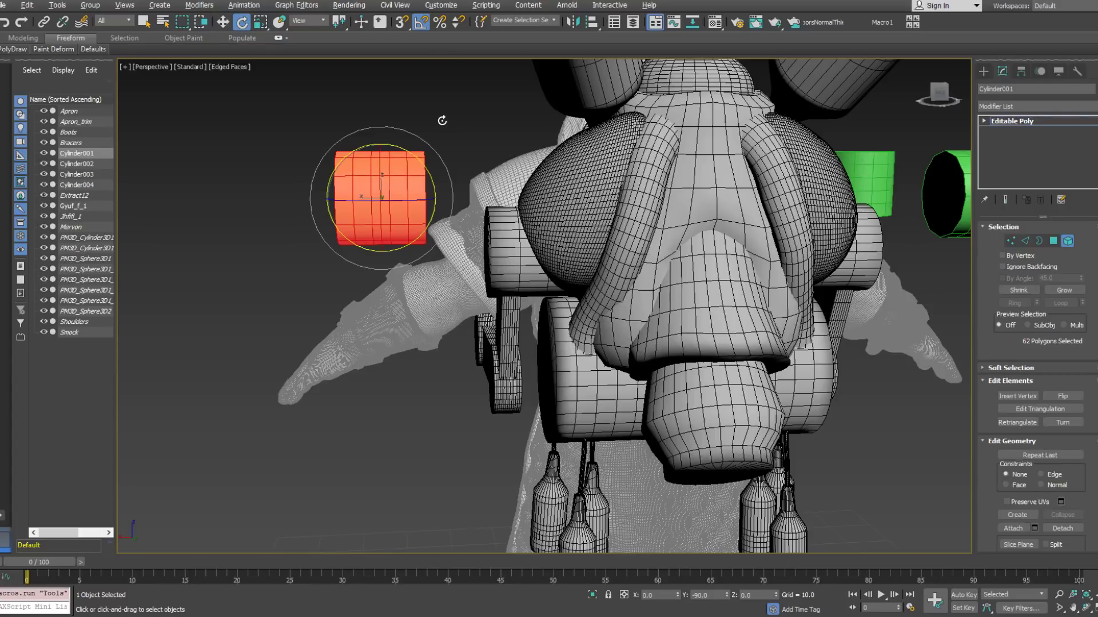
# Move the horizontal cylinder element onto the backpack's upper side drum, at about X 24, Y 21.4, Z 75.8.
pyautogui.press('w')
pyautogui.moveTo(363, 176); pyautogui.dragTo(498, 223)
pyautogui.keyDown('alt'); pyautogui.moveTo(498, 223); pyautogui.dragTo(585, 235, button='middle'); pyautogui.keyUp('alt')
pyautogui.moveTo(532, 228); pyautogui.dragTo(490, 235)
pyautogui.keyDown('alt'); pyautogui.moveTo(490, 236); pyautogui.dragTo(444, 240, button='middle'); pyautogui.keyUp('alt')
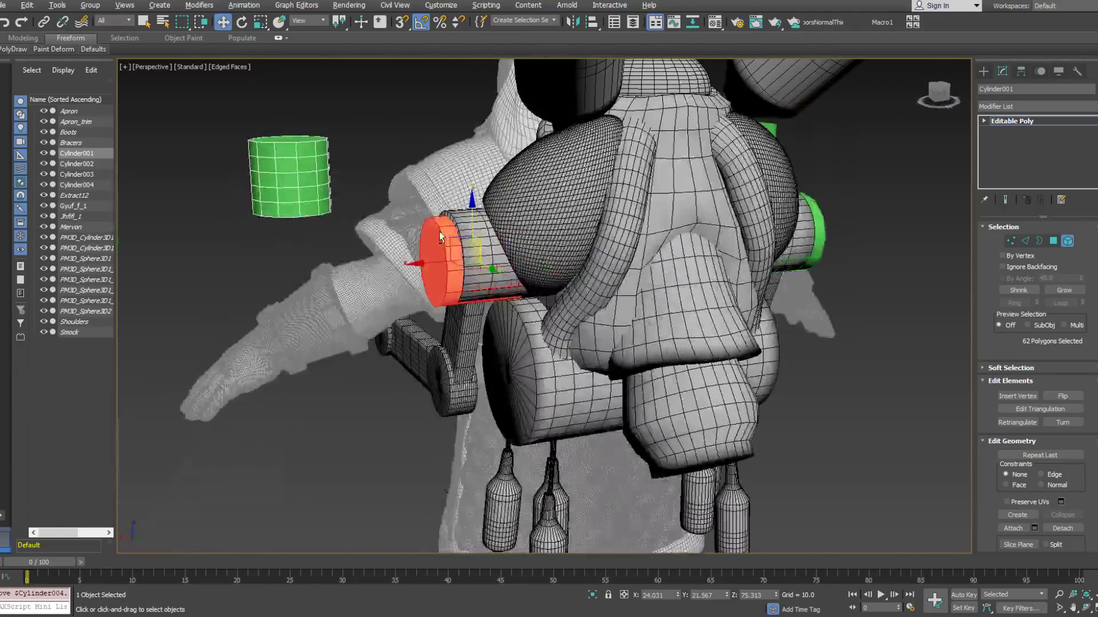
pyautogui.scroll(3, 445, 245)
pyautogui.moveTo(491, 229); pyautogui.dragTo(491, 221)
pyautogui.keyDown('alt'); pyautogui.moveTo(491, 221); pyautogui.dragTo(518, 237, button='middle'); pyautogui.keyUp('alt')
pyautogui.moveTo(501, 240); pyautogui.dragTo(497, 242)
pyautogui.keyDown('alt'); pyautogui.moveTo(496, 242); pyautogui.dragTo(885, 222, button='middle'); pyautogui.keyUp('alt')
pyautogui.scroll(-3, 475, 230)
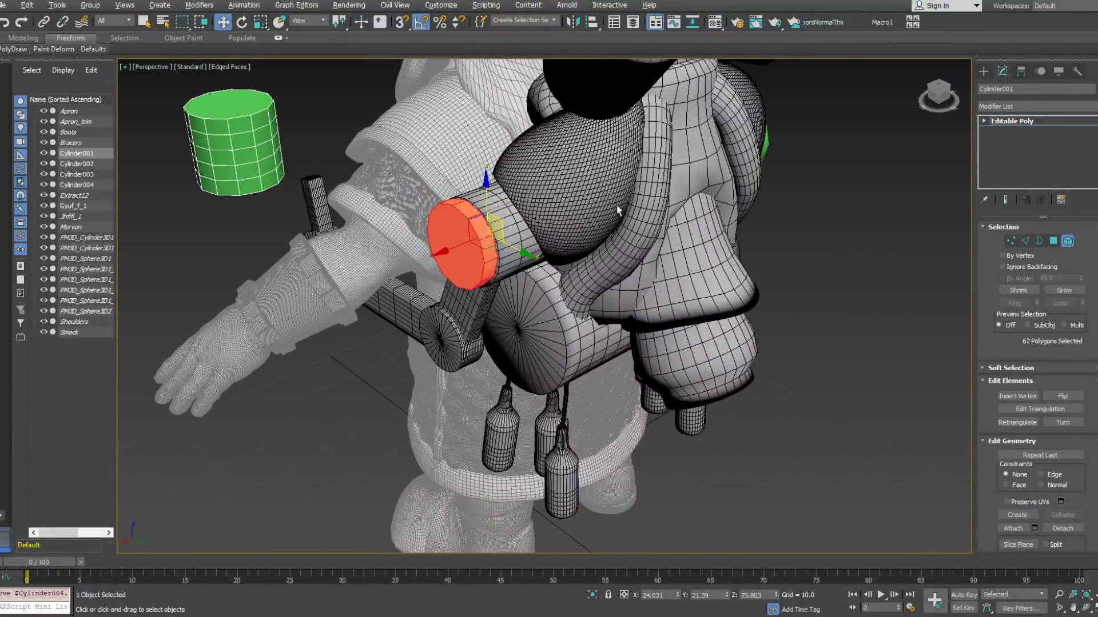
pyautogui.keyDown('alt'); pyautogui.moveTo(623, 210); pyautogui.dragTo(636, 206, button='middle'); pyautogui.keyUp('alt')
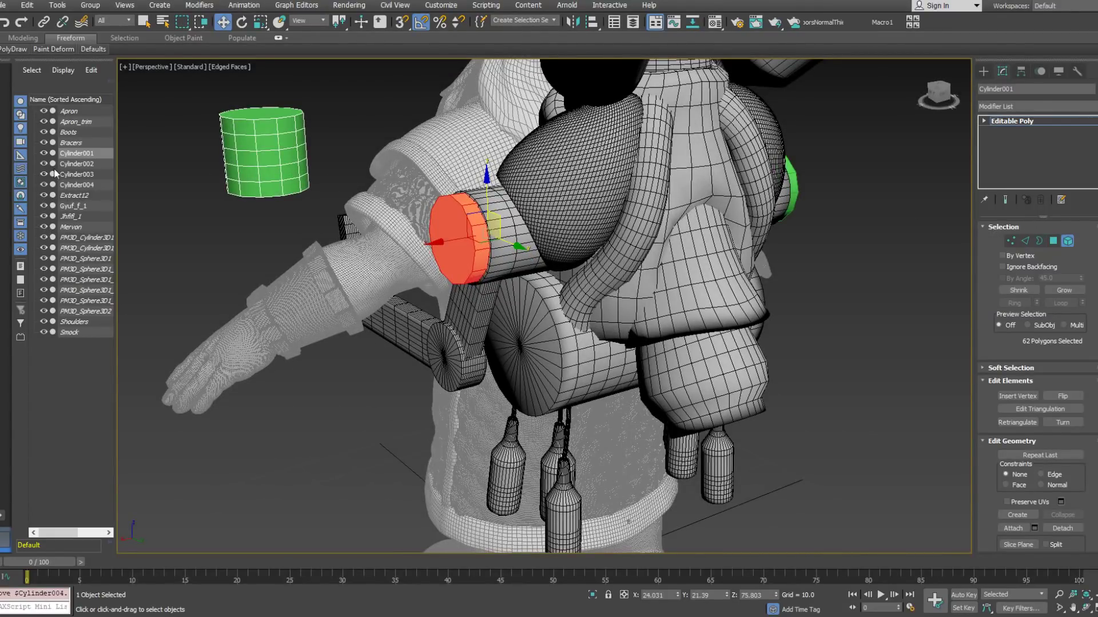
pyautogui.keyDown('alt'); pyautogui.moveTo(267, 219); pyautogui.dragTo(649, 253, button='middle'); pyautogui.keyUp('alt')
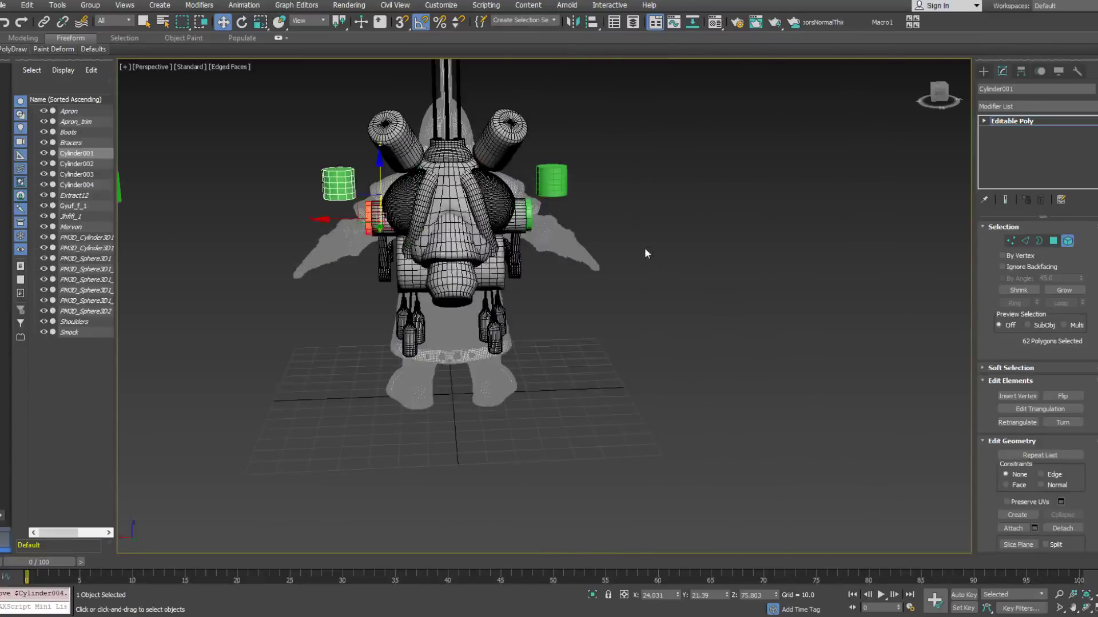
# Make the backpack mesh see-through and reselect the green cylinder object.
pyautogui.click(1067, 241)
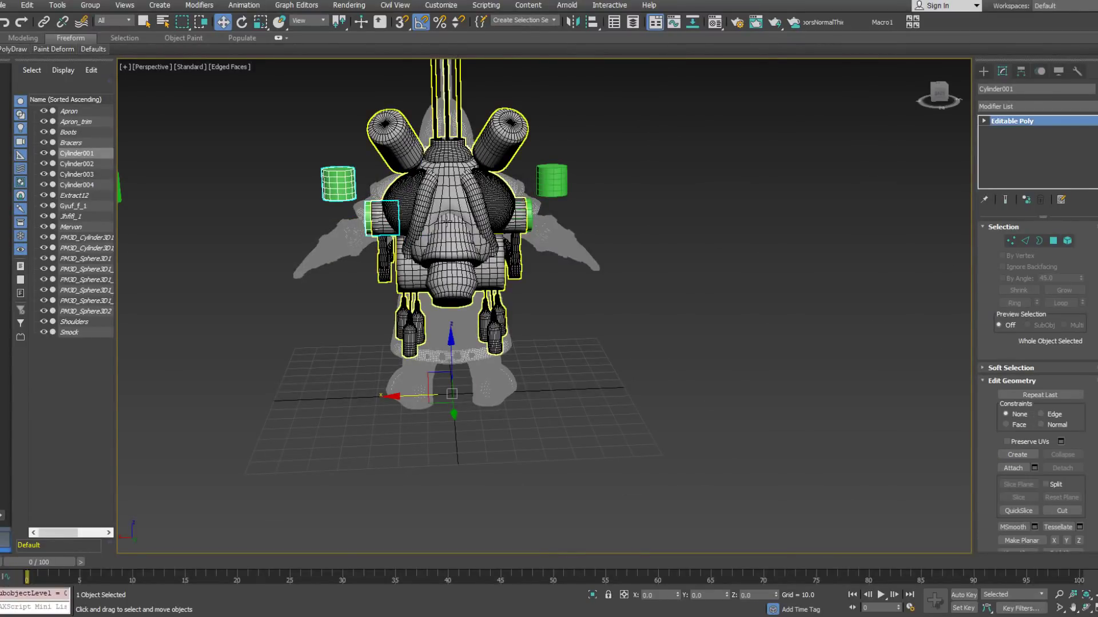
pyautogui.click(447, 221)
pyautogui.keyDown('alt'); pyautogui.moveTo(447, 222); pyautogui.dragTo(423, 252, button='middle'); pyautogui.keyUp('alt')
pyautogui.scroll(3, 426, 238)
pyautogui.click(425, 237)
pyautogui.scroll(5, 423, 252)
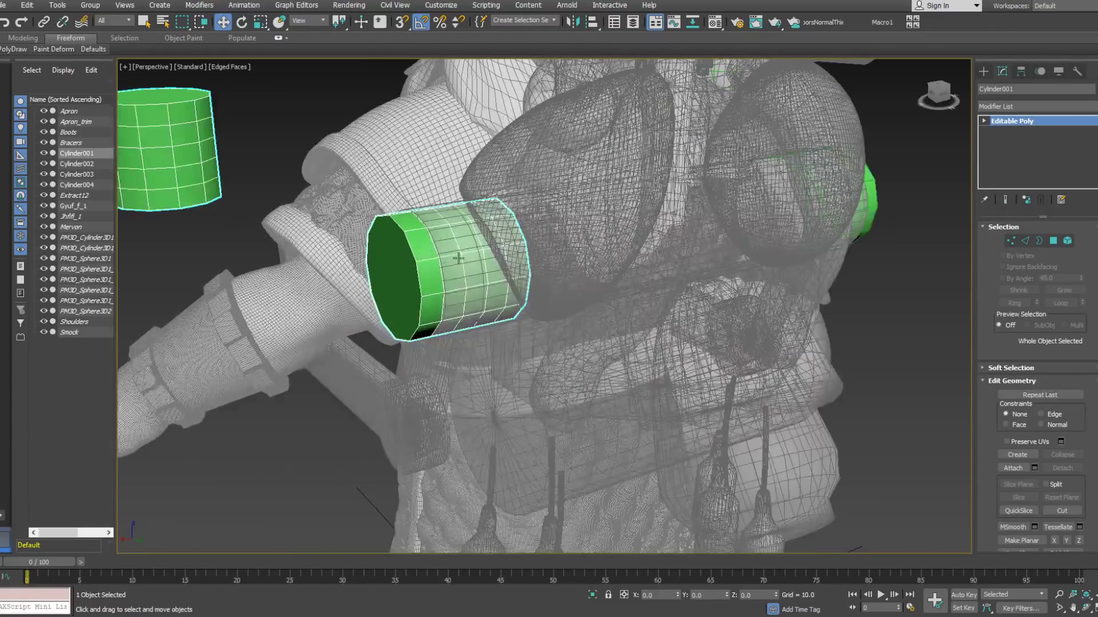
# Bevel the outer end cap of the horizontal cylinder with a height of 1.0 and an outline of -1.0.
pyautogui.click(1009, 241)
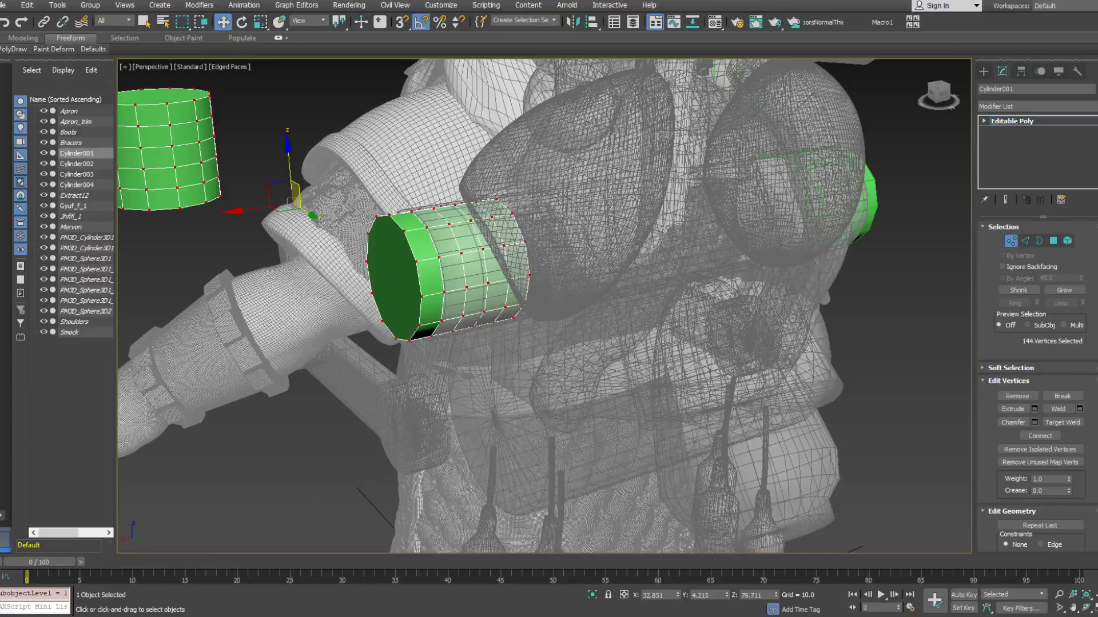
pyautogui.keyDown('alt'); pyautogui.moveTo(598, 293); pyautogui.dragTo(523, 294, button='middle'); pyautogui.keyUp('alt')
pyautogui.scroll(3, 525, 243)
pyautogui.keyDown('alt'); pyautogui.moveTo(467, 274); pyautogui.dragTo(371, 269, button='middle'); pyautogui.keyUp('alt')
pyautogui.moveTo(372, 268); pyautogui.dragTo(459, 270, button='middle')
pyautogui.scroll(-2, 457, 246)
pyautogui.click(1054, 241)
pyautogui.click(466, 277)
pyautogui.scroll(-3, 459, 270)
pyautogui.rightClick(482, 274)
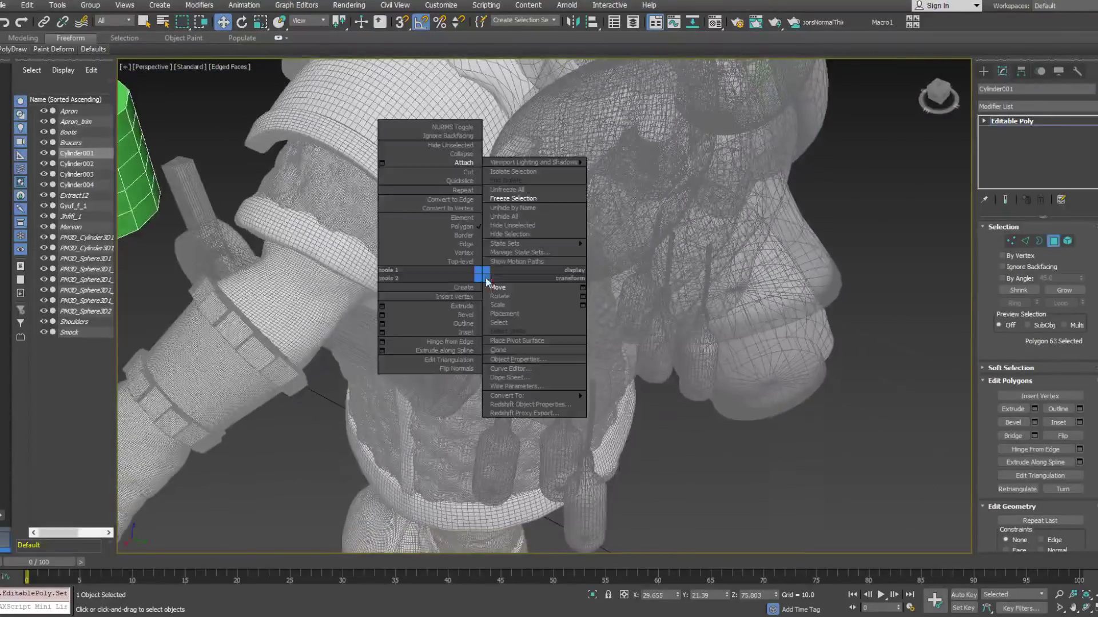
pyautogui.click(381, 317)
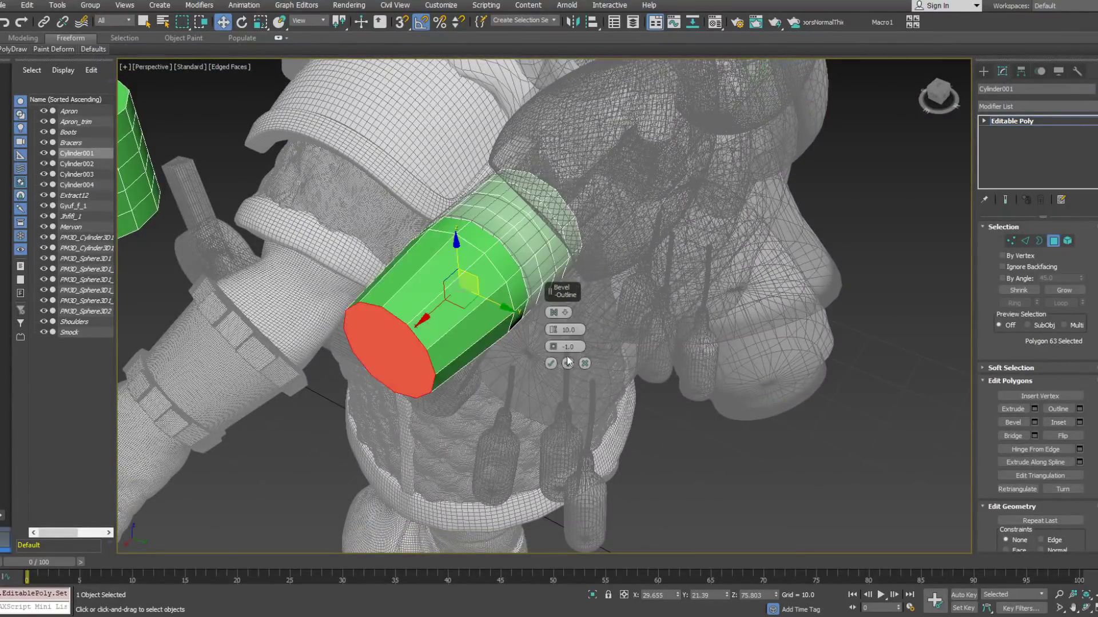
pyautogui.moveTo(556, 334); pyautogui.dragTo(557, 380)
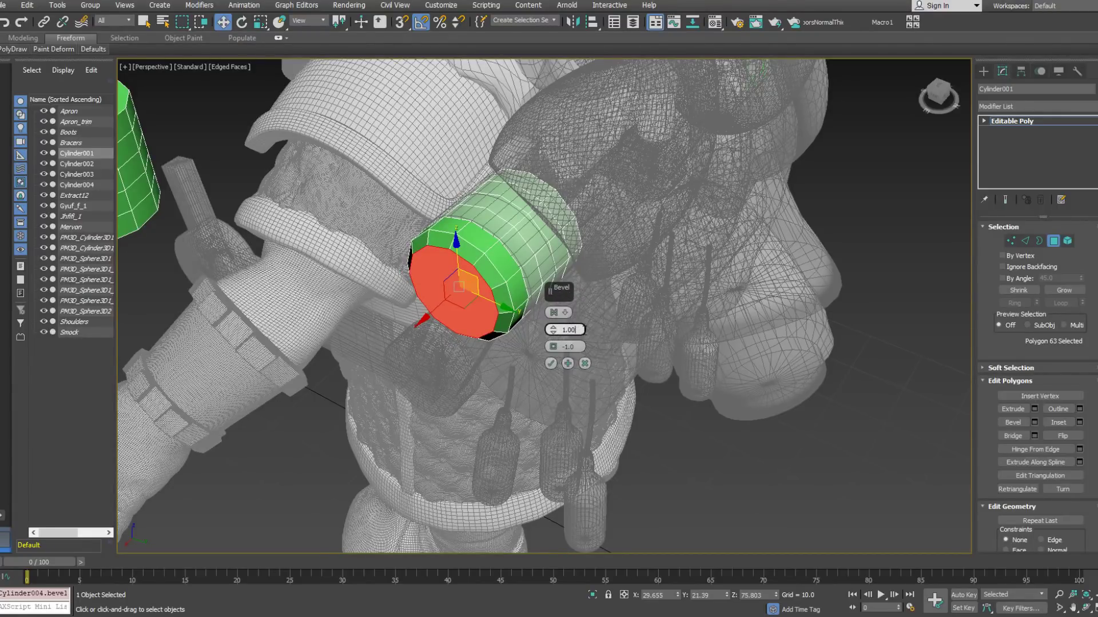
pyautogui.click(547, 366)
# Inset the beveled end cap by 1.0.
pyautogui.keyDown('alt'); pyautogui.moveTo(496, 299); pyautogui.dragTo(472, 298, button='middle'); pyautogui.keyUp('alt')
pyautogui.moveTo(472, 298); pyautogui.dragTo(489, 302, button='middle')
pyautogui.rightClick(488, 299)
pyautogui.click(389, 359)
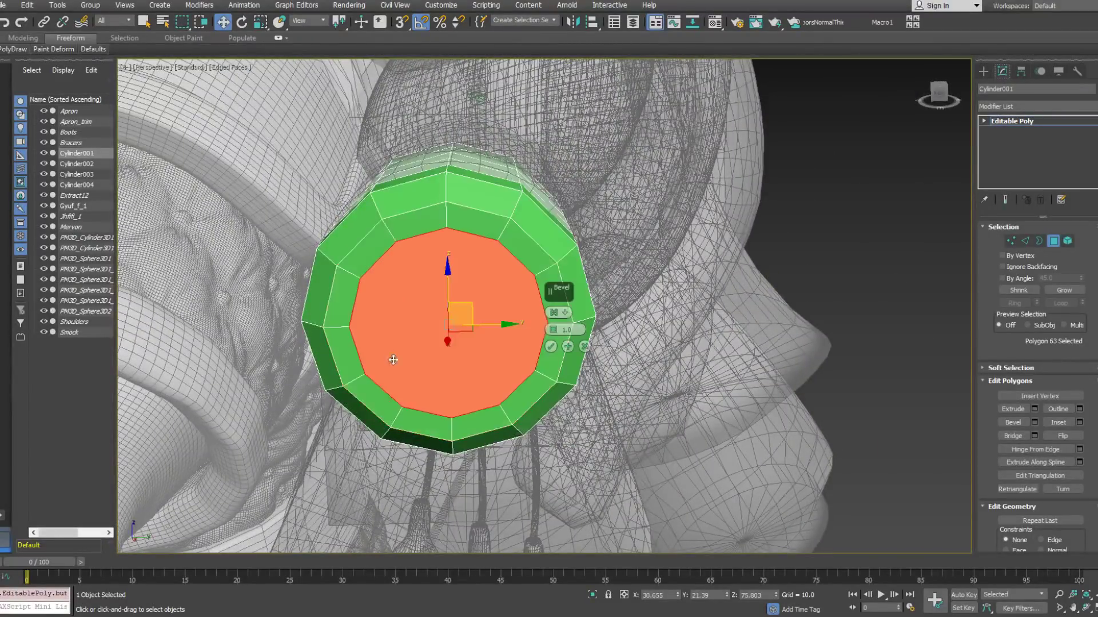
pyautogui.click(551, 346)
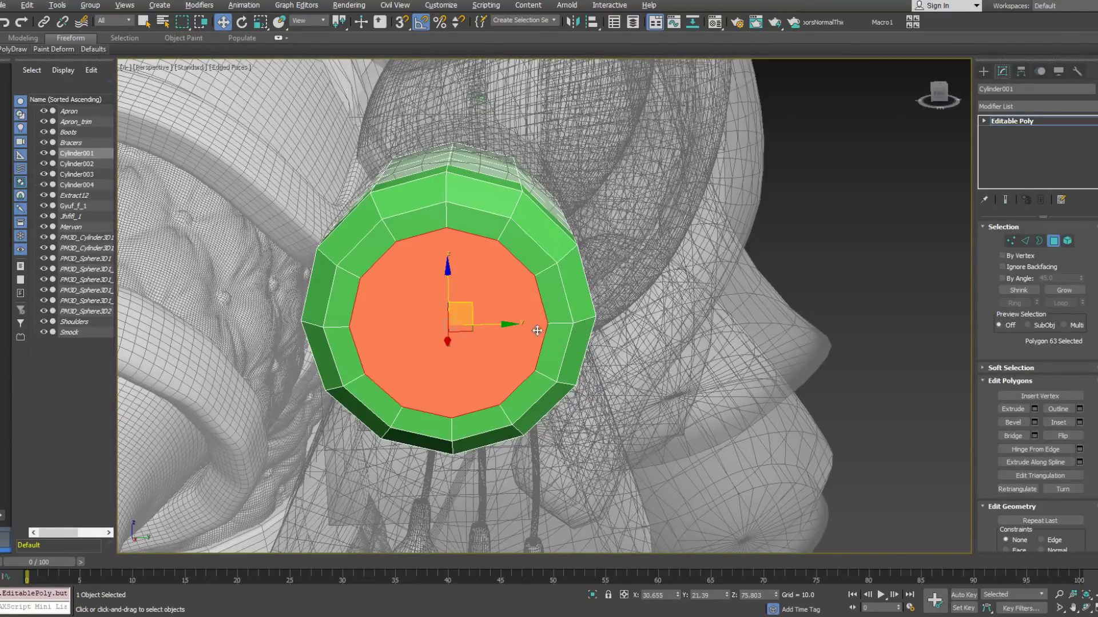
pyautogui.keyDown('alt'); pyautogui.moveTo(538, 331); pyautogui.dragTo(533, 343, button='middle'); pyautogui.keyUp('alt')
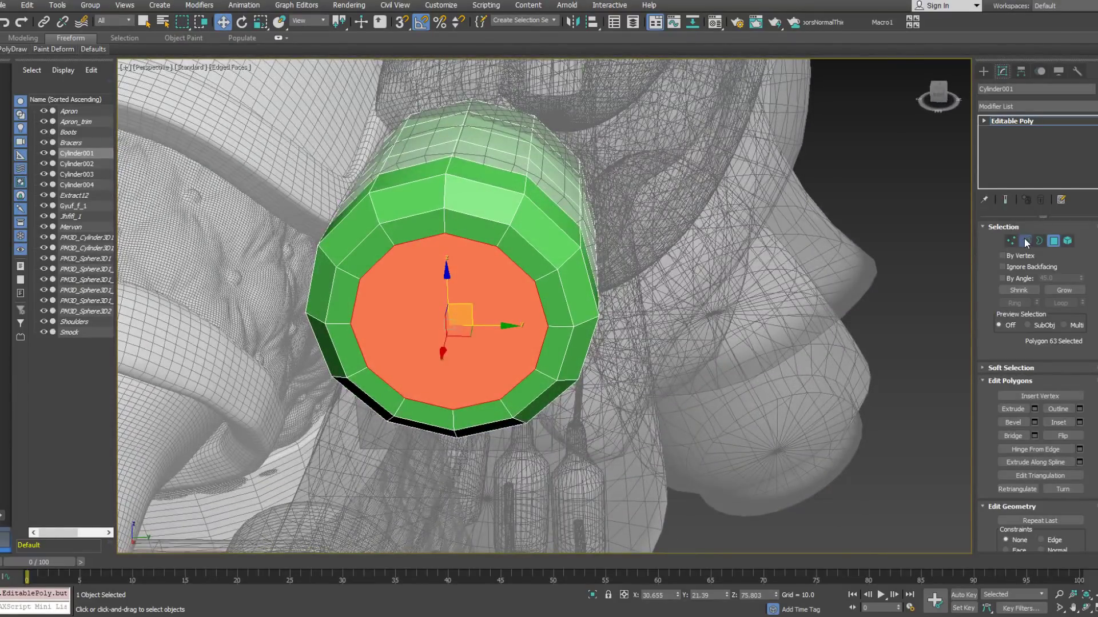
# Connect the ring of radial edges in the cap's inset band with 2 segments.
pyautogui.click(1024, 241)
pyautogui.click(542, 279)
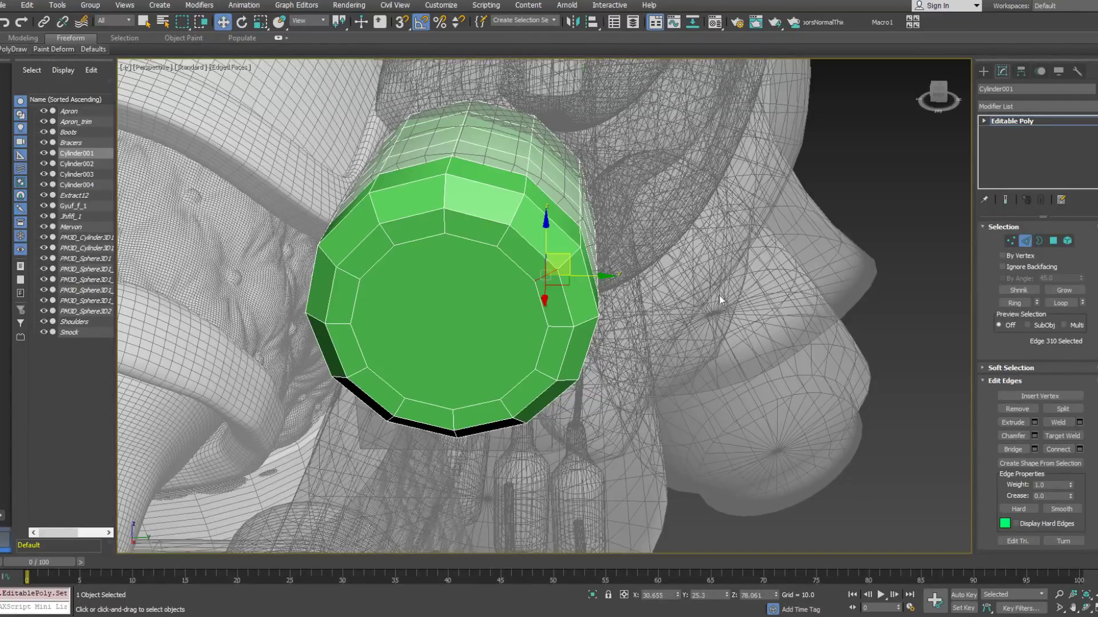
pyautogui.click(1014, 303)
pyautogui.rightClick(648, 249)
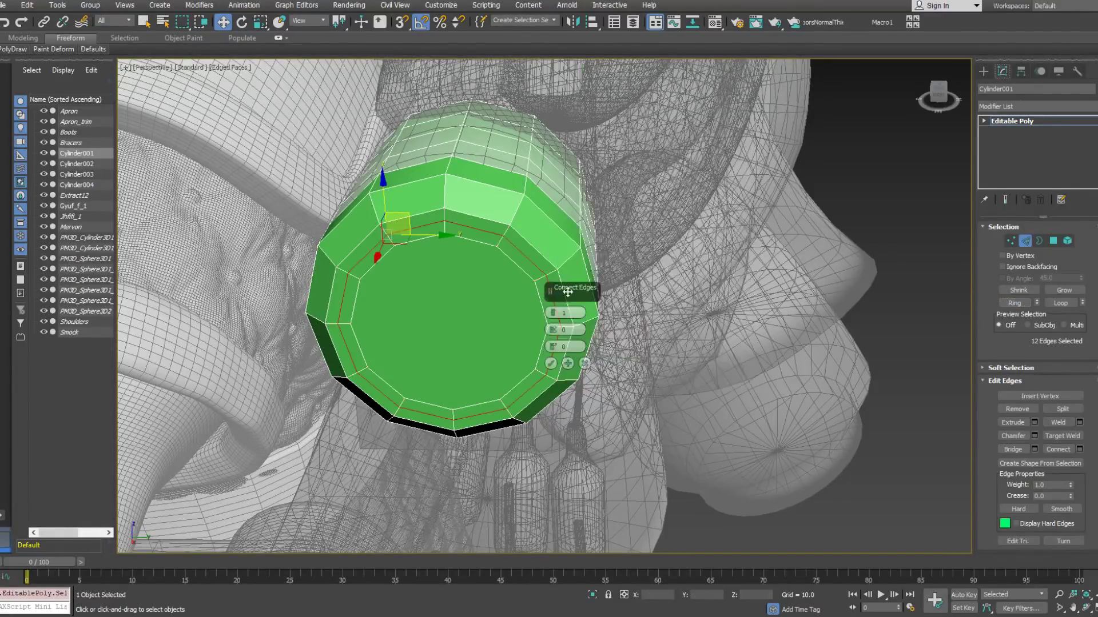
pyautogui.click(548, 289)
pyautogui.moveTo(556, 314); pyautogui.dragTo(559, 309)
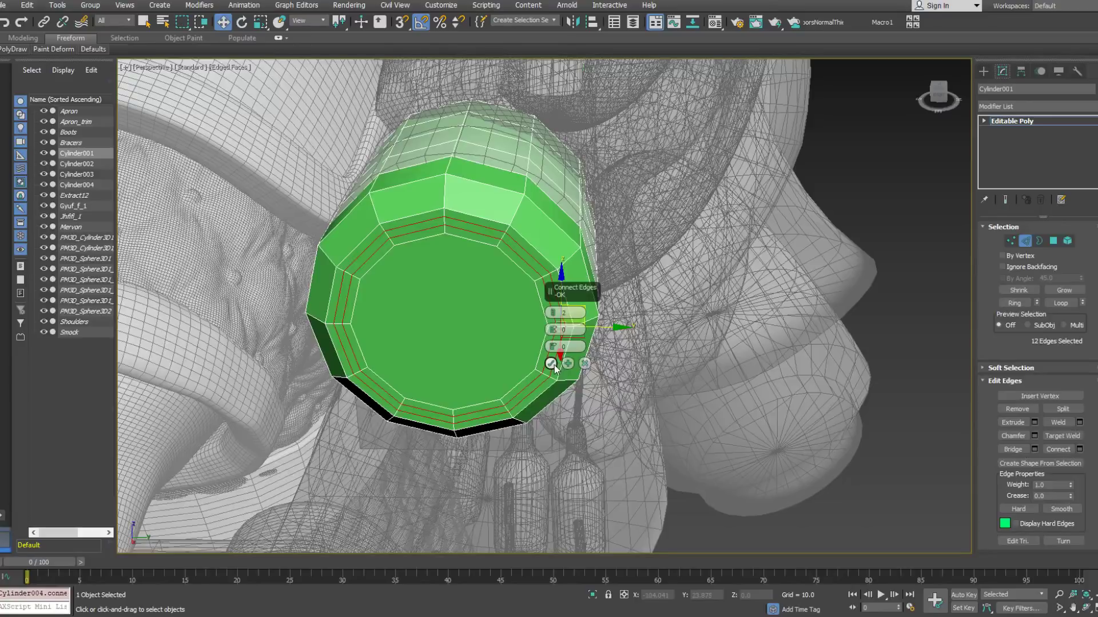
pyautogui.click(552, 364)
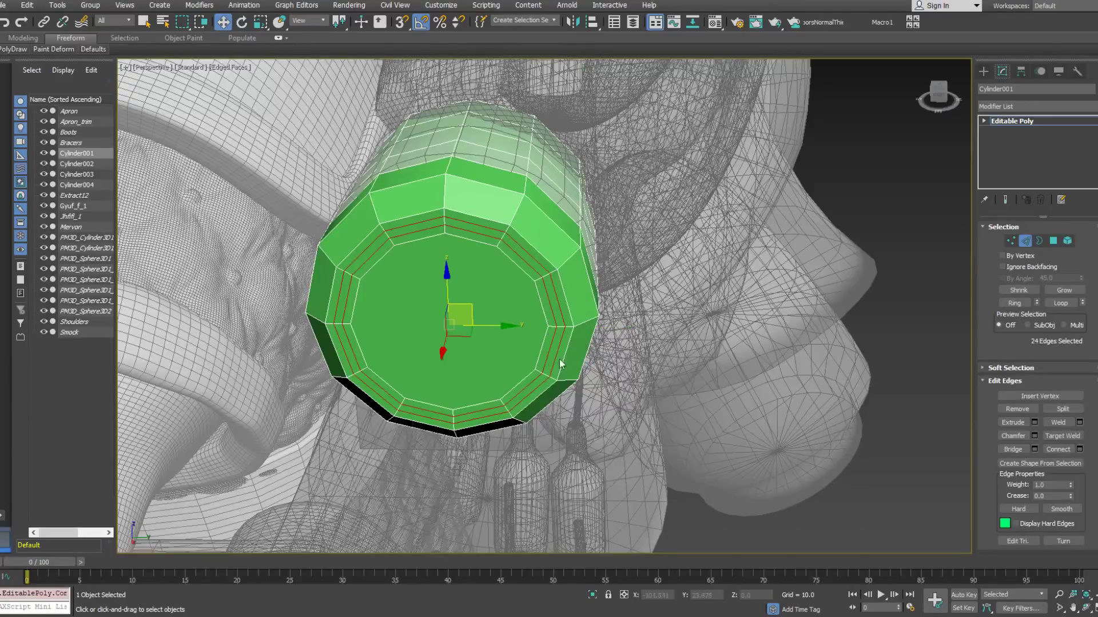
# Bevel the 12 polygons of the cap's middle band inward with height -0.5 and outline -0.12 to form a groove.
pyautogui.click(543, 277)
pyautogui.scroll(2, 544, 273)
pyautogui.click(548, 275)
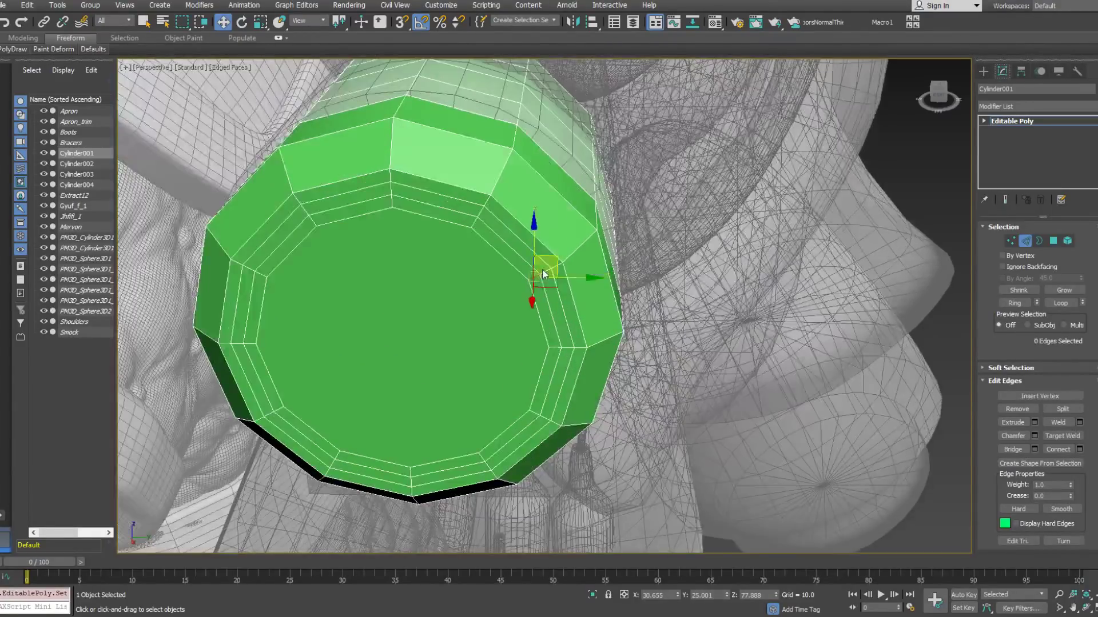
pyautogui.click(1007, 302)
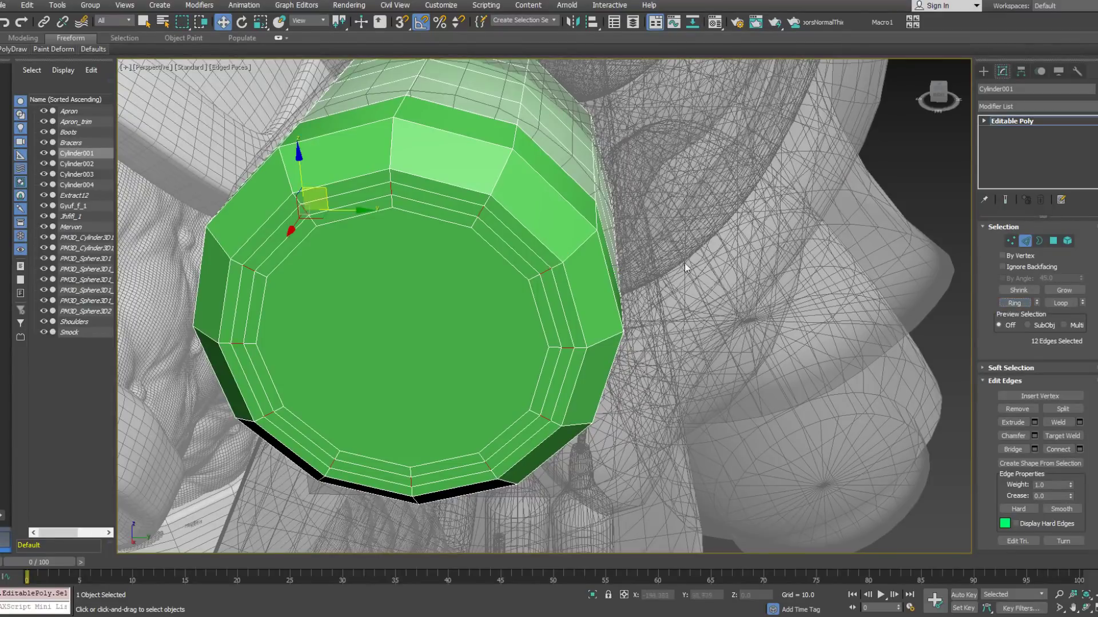
pyautogui.rightClick(670, 255)
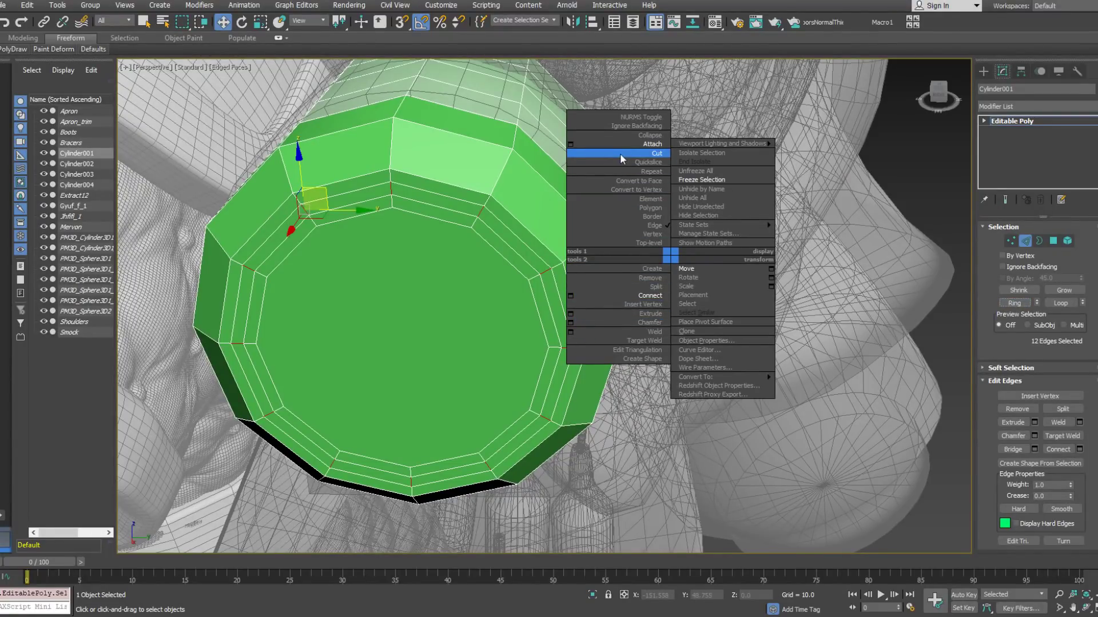
pyautogui.click(636, 181)
pyautogui.rightClick(589, 265)
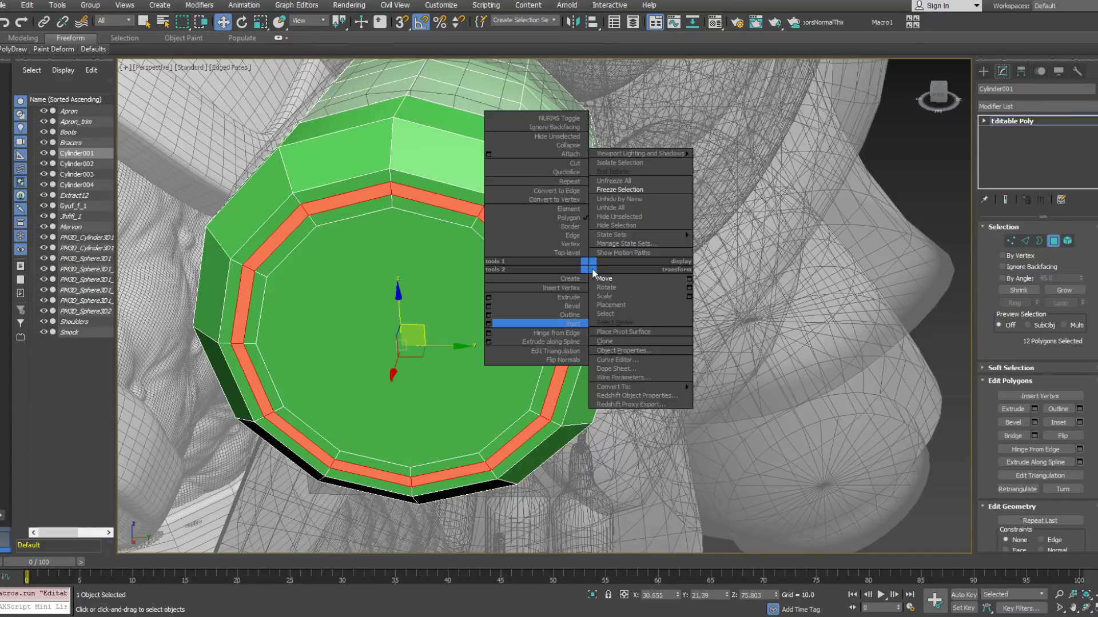
pyautogui.click(490, 307)
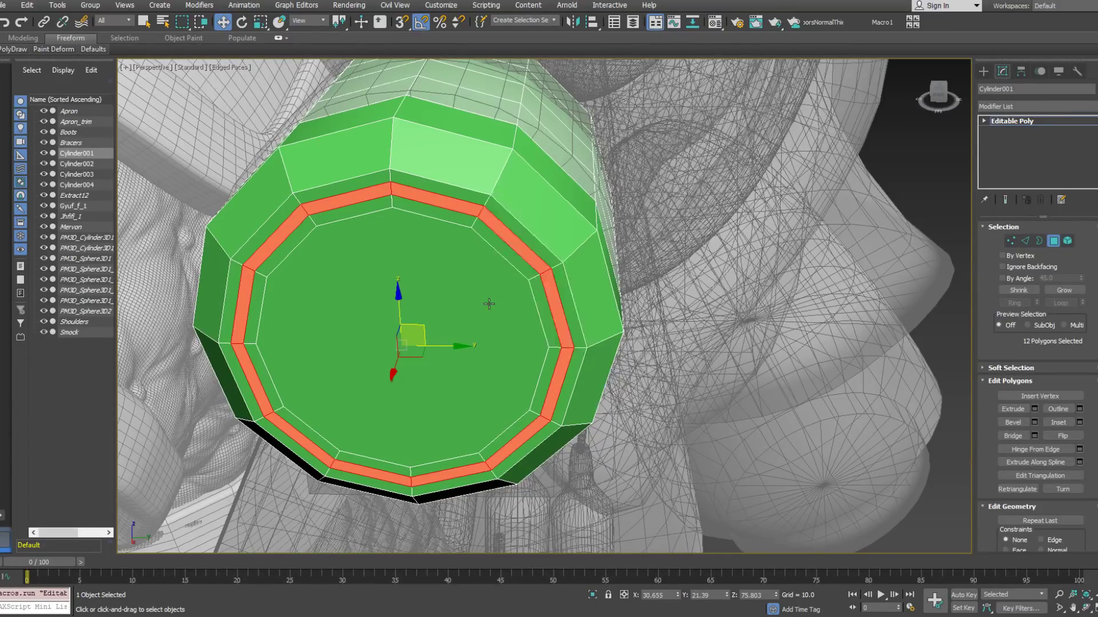
pyautogui.moveTo(577, 347); pyautogui.dragTo(554, 342)
pyautogui.write('0')
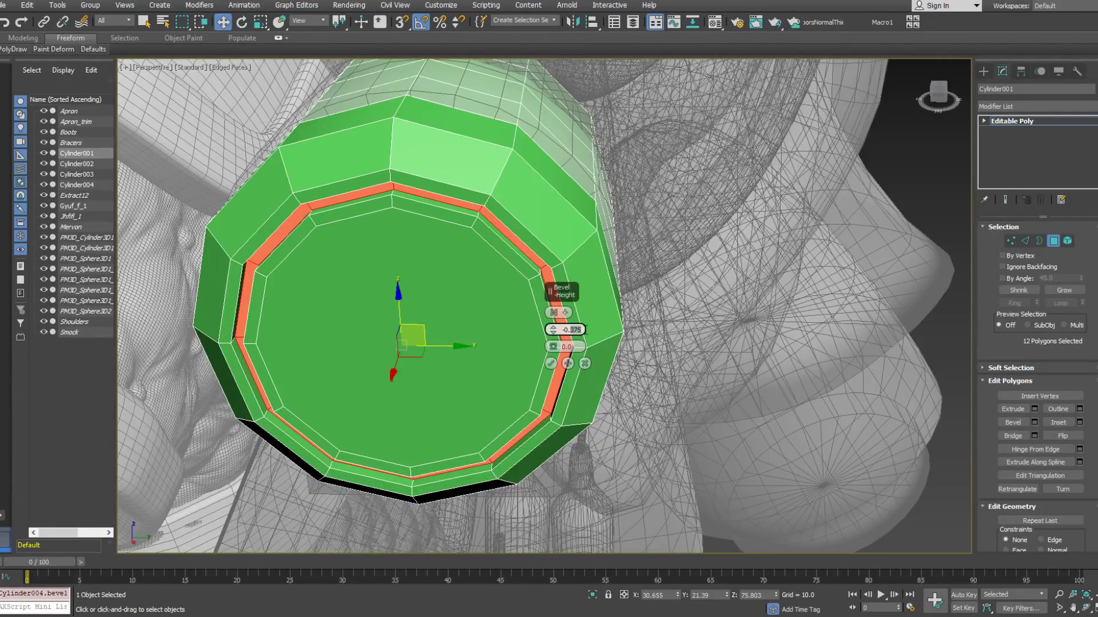
pyautogui.write('-0.5')
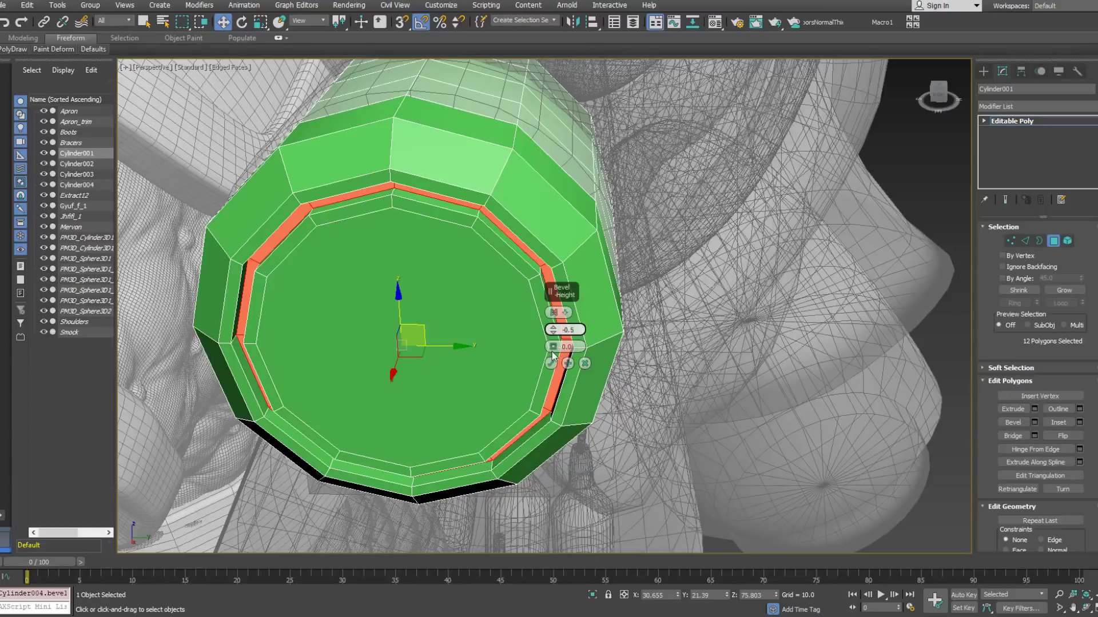
pyautogui.click(552, 352)
pyautogui.click(551, 352)
pyautogui.click(551, 351)
pyautogui.click(552, 352)
pyautogui.click(552, 352)
pyautogui.click(552, 352)
pyautogui.click(551, 351)
pyautogui.click(551, 351)
pyautogui.moveTo(553, 354); pyautogui.dragTo(552, 355)
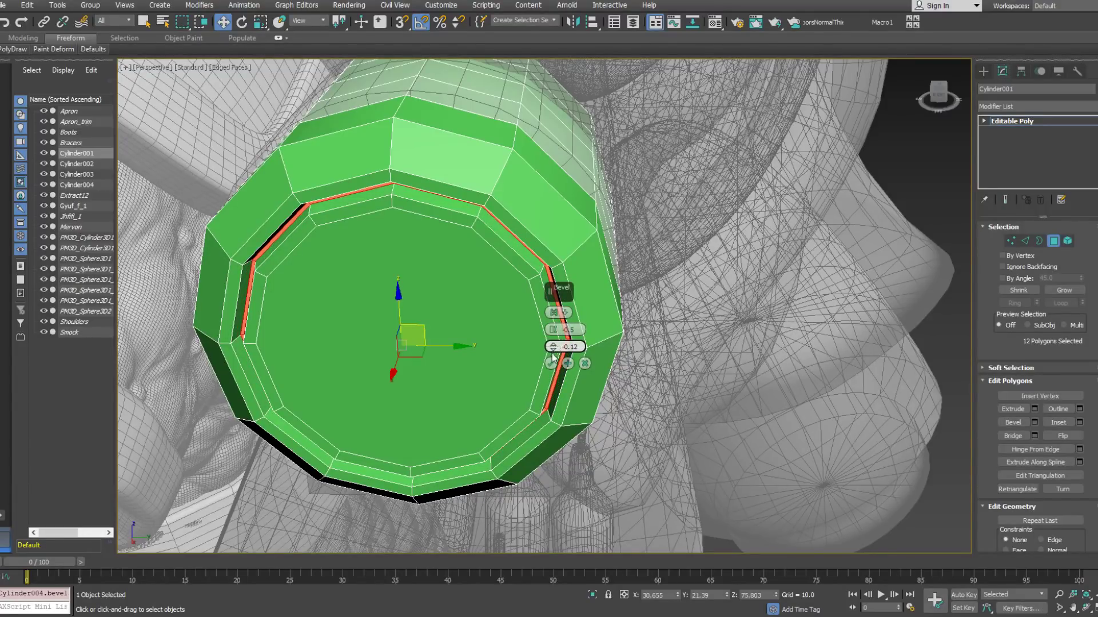
pyautogui.click(552, 364)
# Pull the groove's floor polygons slightly outward along X, to about X 30.37.
pyautogui.keyDown('alt'); pyautogui.moveTo(552, 363); pyautogui.dragTo(555, 250, button='middle'); pyautogui.keyUp('alt')
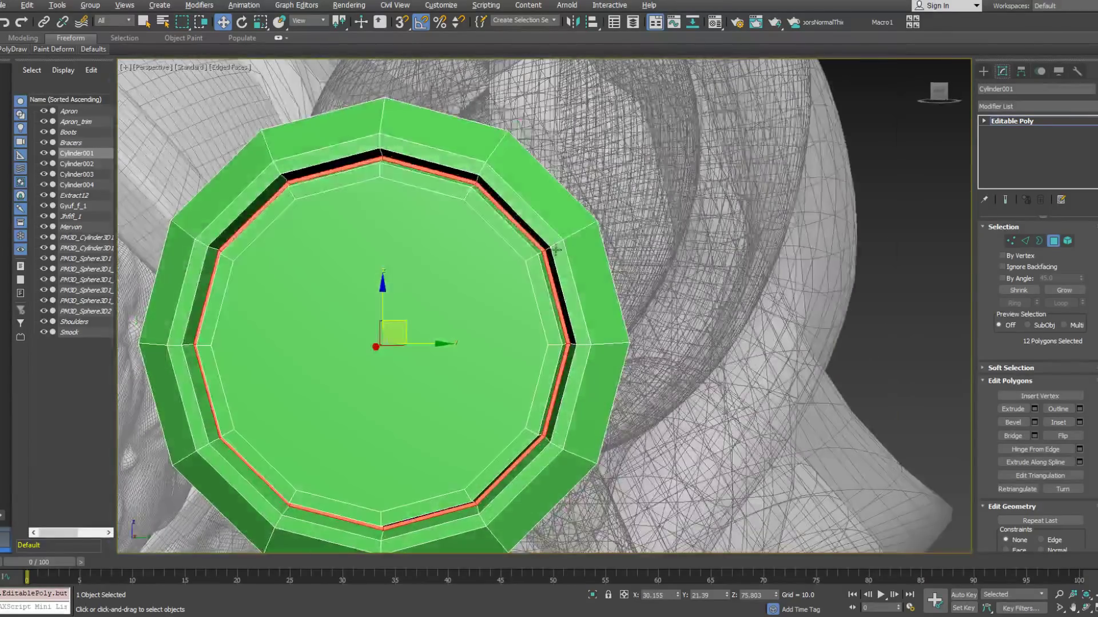
pyautogui.keyDown('alt'); pyautogui.moveTo(462, 271); pyautogui.dragTo(394, 342, button='middle'); pyautogui.keyUp('alt')
pyautogui.scroll(-2, 440, 289)
pyautogui.moveTo(392, 342); pyautogui.dragTo(387, 345)
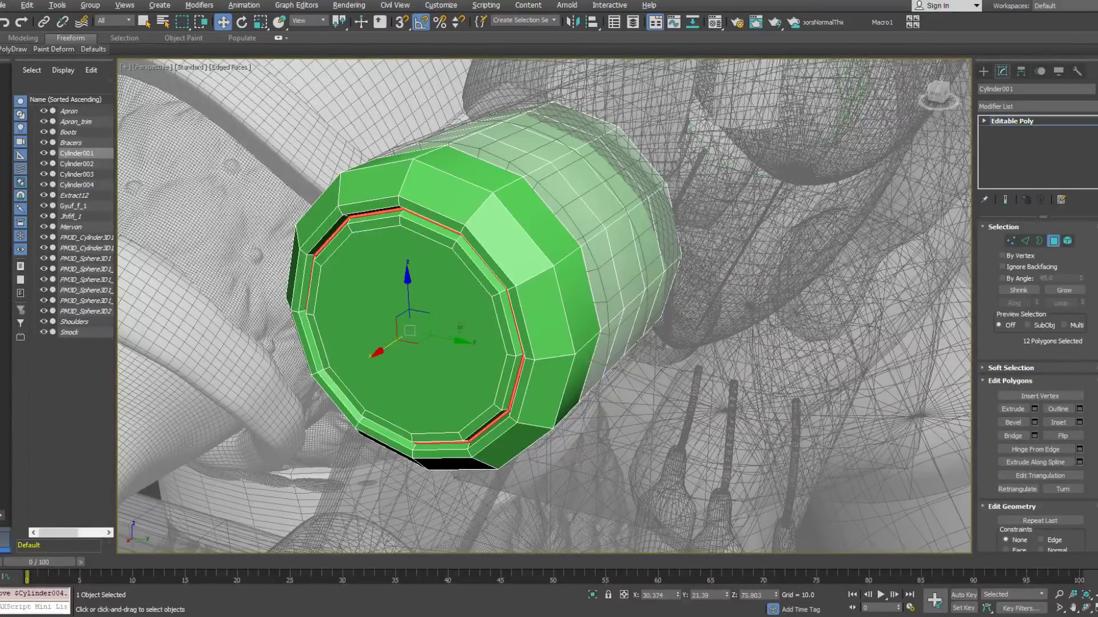
pyautogui.keyDown('alt'); pyautogui.moveTo(423, 332); pyautogui.dragTo(826, 348, button='middle'); pyautogui.keyUp('alt')
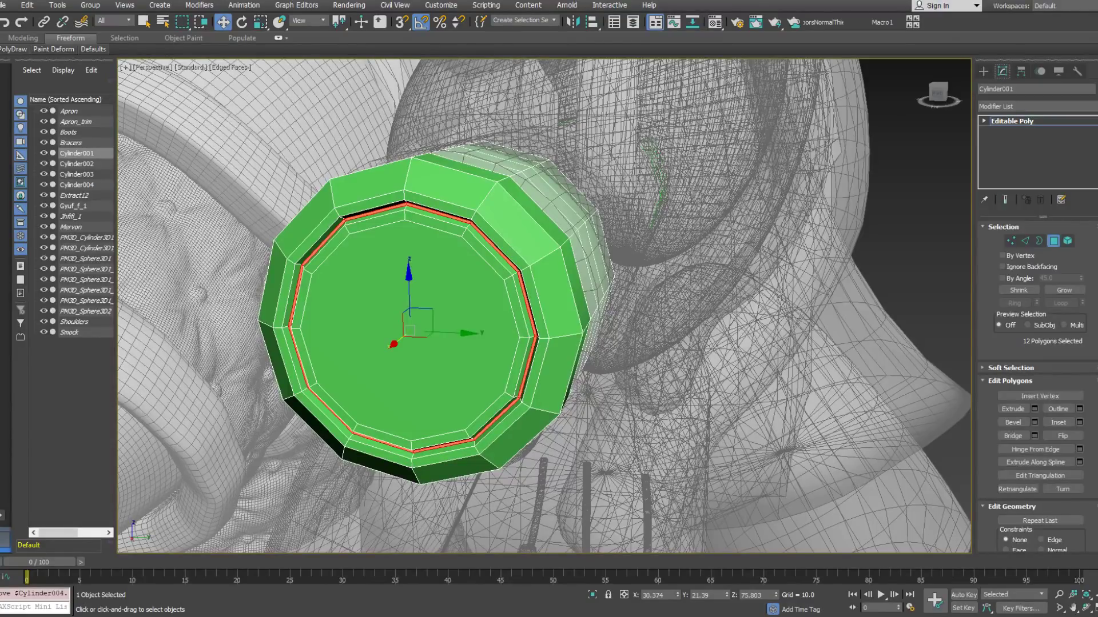
pyautogui.keyDown('alt'); pyautogui.moveTo(573, 287); pyautogui.dragTo(577, 311, button='middle'); pyautogui.keyUp('alt')
pyautogui.scroll(-4, 495, 324)
# Select all 144 vertices of the horizontal cylinder and move them inward along X toward the backpack, to about X 25.39.
pyautogui.click(1011, 240)
pyautogui.moveTo(242, 156); pyautogui.dragTo(543, 457)
pyautogui.keyDown('alt'); pyautogui.moveTo(531, 400); pyautogui.dragTo(412, 343, button='middle'); pyautogui.keyUp('alt')
pyautogui.rightClick(457, 318)
pyautogui.click(473, 348)
pyautogui.rightClick(448, 330)
pyautogui.click(457, 334)
pyautogui.moveTo(411, 341); pyautogui.dragTo(434, 339)
pyautogui.keyDown('alt'); pyautogui.moveTo(434, 339); pyautogui.dragTo(509, 308, button='middle'); pyautogui.keyUp('alt')
pyautogui.scroll(-2, 503, 309)
pyautogui.scroll(6, 509, 309)
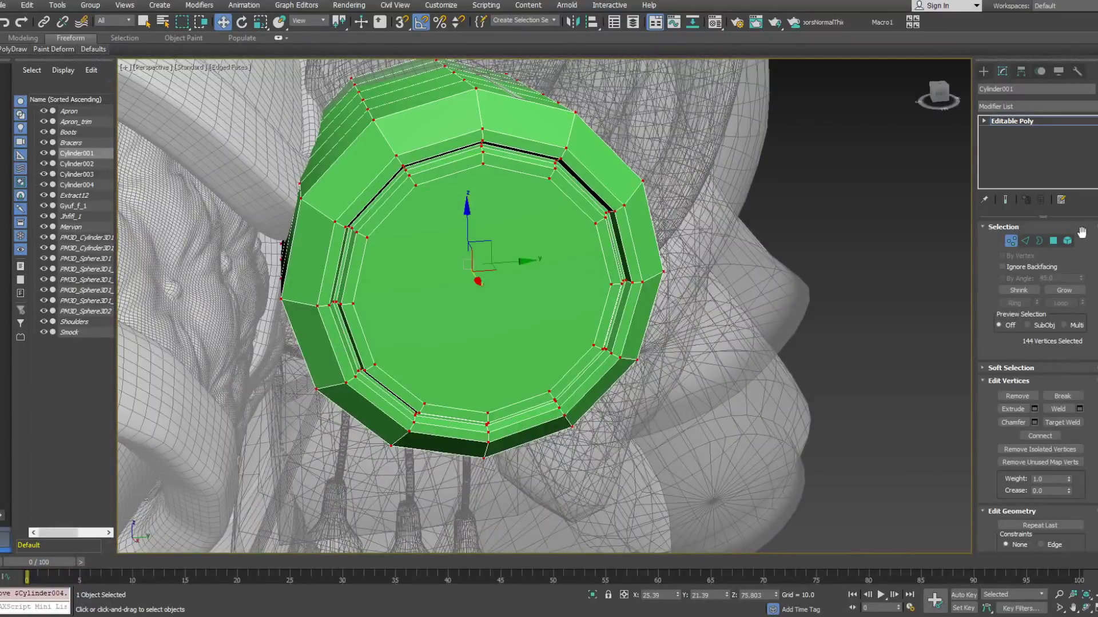
# Inset the central polygon of the horizontal drum's end cap by 1.0.
pyautogui.click(1053, 241)
pyautogui.click(451, 275)
pyautogui.keyDown('alt'); pyautogui.moveTo(452, 275); pyautogui.dragTo(447, 278, button='middle'); pyautogui.keyUp('alt')
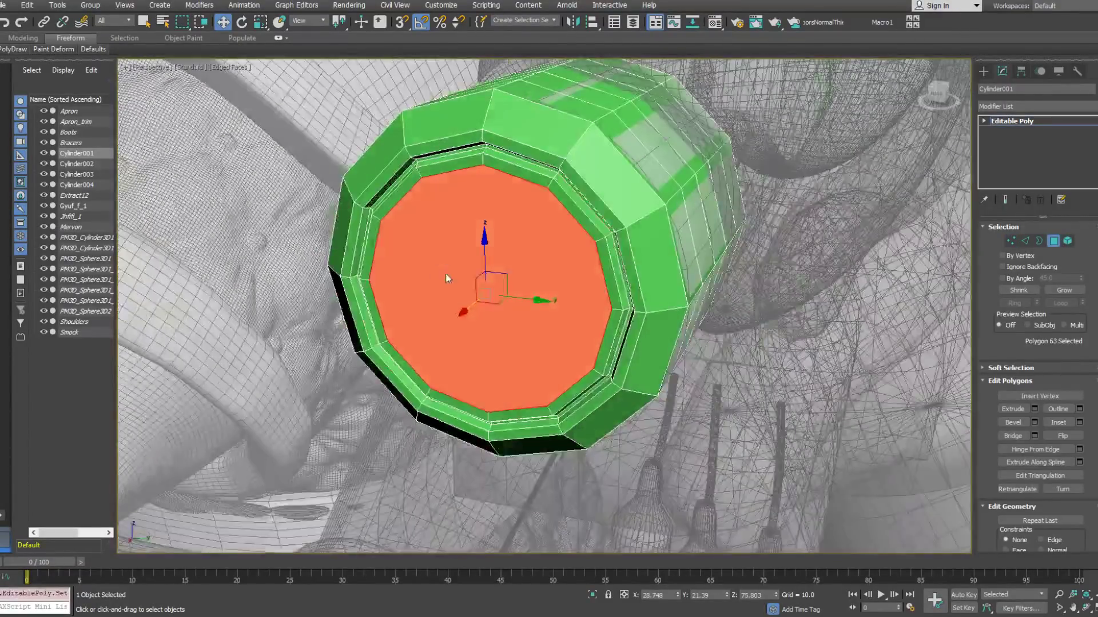
pyautogui.rightClick(447, 279)
pyautogui.click(439, 328)
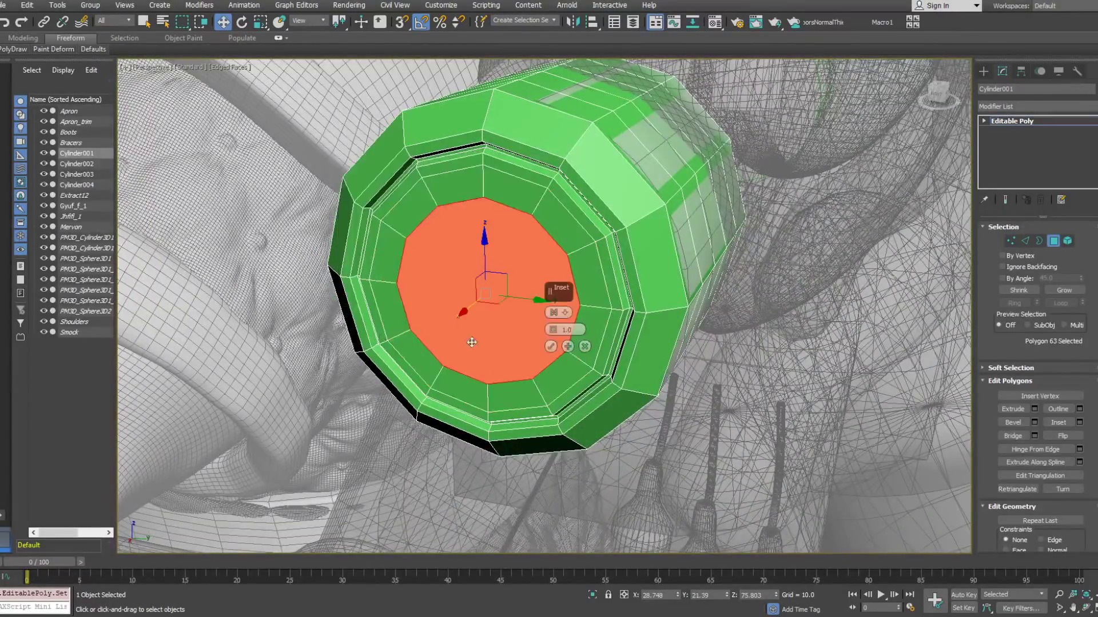
pyautogui.keyDown('alt'); pyautogui.moveTo(517, 317); pyautogui.dragTo(515, 335, button='middle'); pyautogui.keyUp('alt')
# Bevel the cap's inset centre polygon inward to about X 27.75, forming a tapered round recess.
pyautogui.rightClick(511, 328)
pyautogui.click(410, 379)
pyautogui.click(552, 347)
pyautogui.moveTo(480, 320); pyautogui.dragTo(487, 301)
pyautogui.keyDown('alt'); pyautogui.moveTo(488, 301); pyautogui.dragTo(518, 300, button='middle'); pyautogui.keyUp('alt')
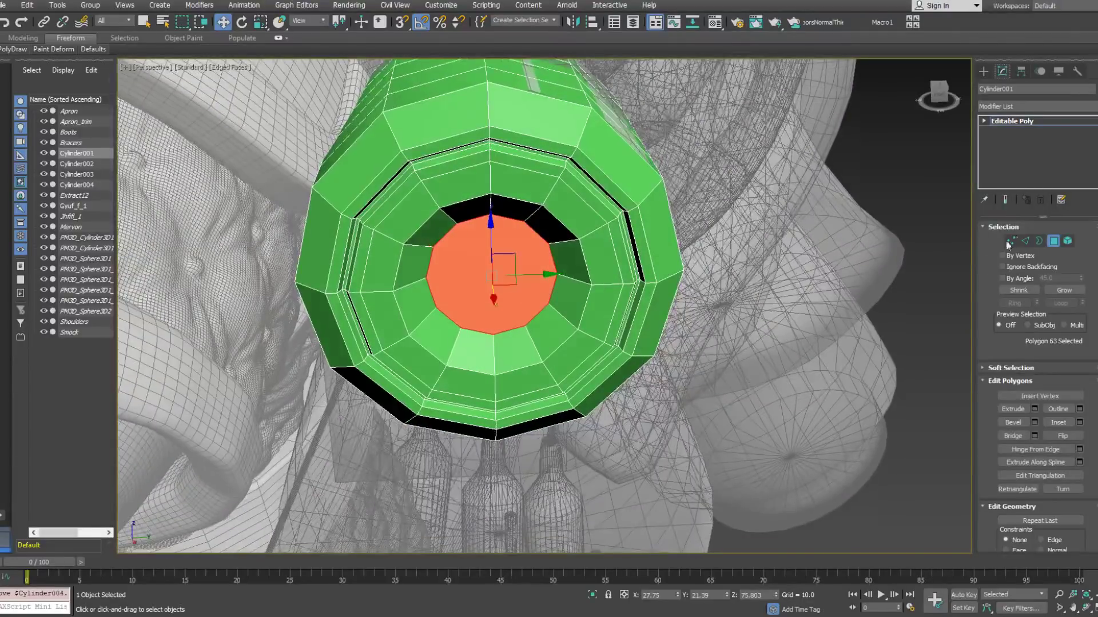
# Remove the edge loop lying between the cap's outer groove and the central recess.
pyautogui.click(1025, 241)
pyautogui.doubleClick(544, 176)
pyautogui.press('BackSpace')
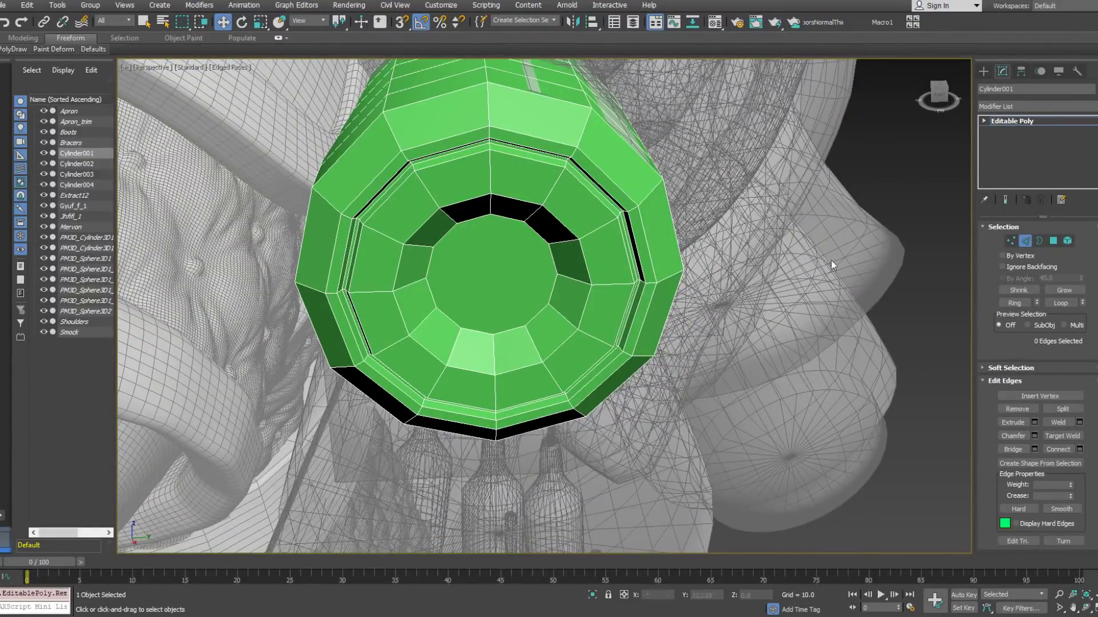
# Inset the floor polygon of the cap's recess to add a smaller inner ring.
pyautogui.click(1053, 240)
pyautogui.rightClick(493, 269)
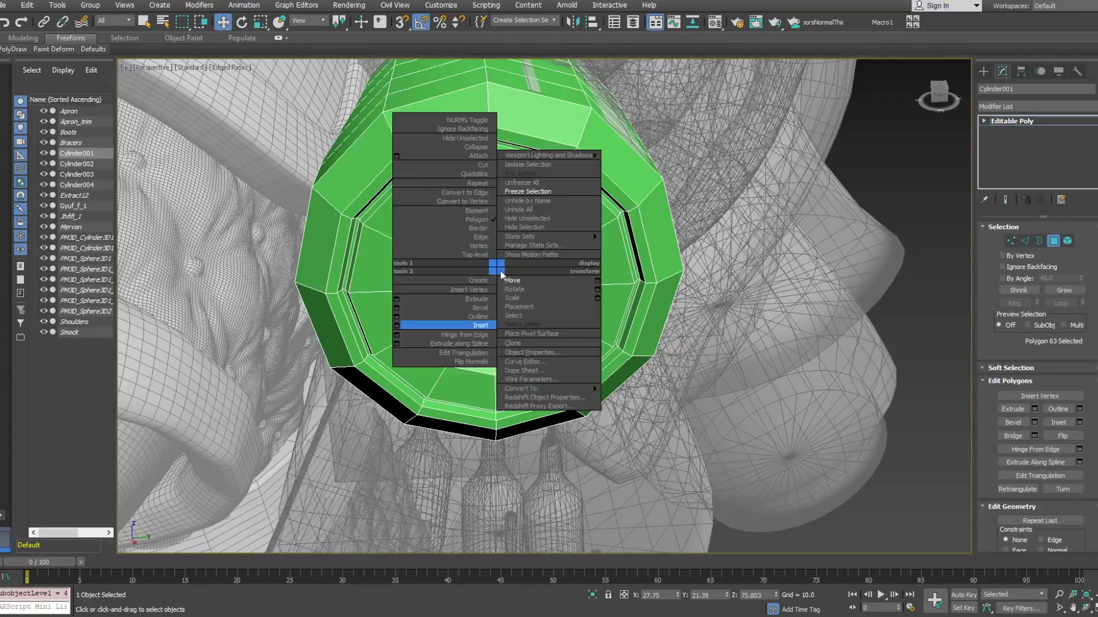
pyautogui.click(414, 325)
pyautogui.click(553, 349)
pyautogui.keyDown('alt'); pyautogui.moveTo(553, 343); pyautogui.dragTo(497, 274, button='middle'); pyautogui.keyUp('alt')
# Connect opposite vertices of the innermost polygon vertically, across its centre and for the two pairs on its +Y side.
pyautogui.click(1011, 241)
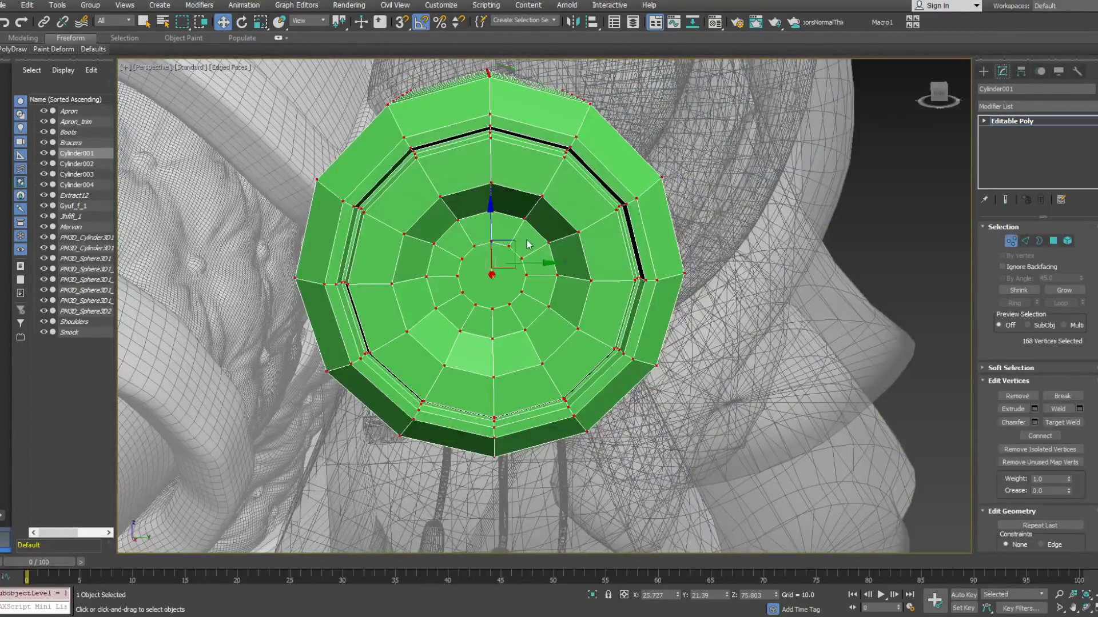
pyautogui.click(491, 244)
pyautogui.keyDown('ctrl'); pyautogui.click(492, 309); pyautogui.keyUp('ctrl')
pyautogui.rightClick(516, 272)
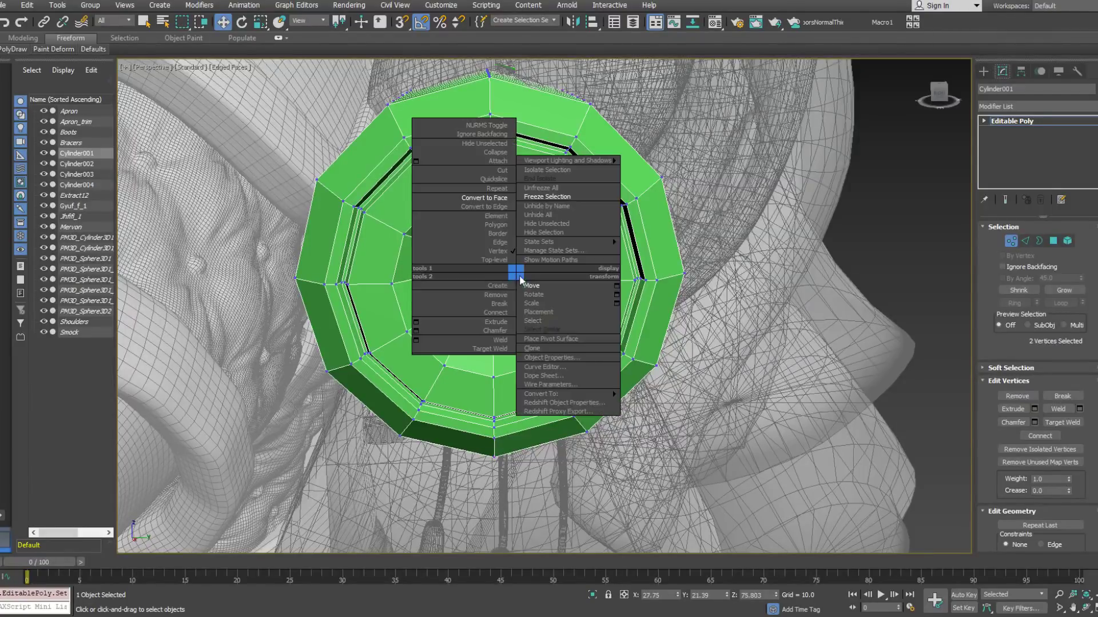
pyautogui.click(495, 313)
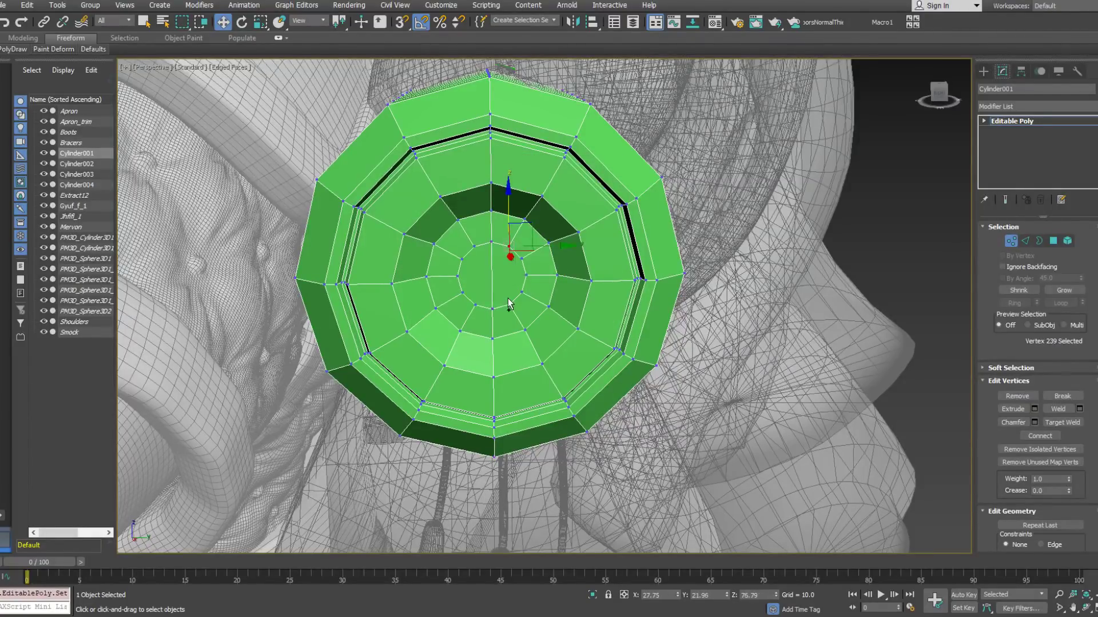
pyautogui.rightClick(526, 301)
pyautogui.click(509, 331)
pyautogui.click(522, 258)
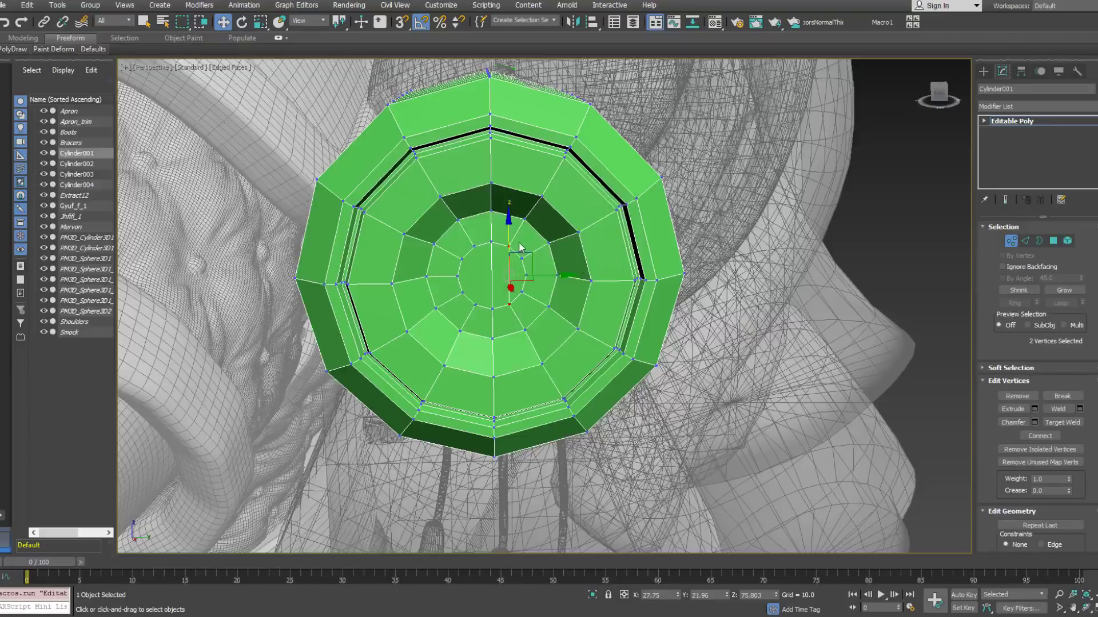
pyautogui.keyDown('ctrl'); pyautogui.click(524, 292); pyautogui.keyUp('ctrl')
pyautogui.rightClick(540, 292)
pyautogui.click(521, 314)
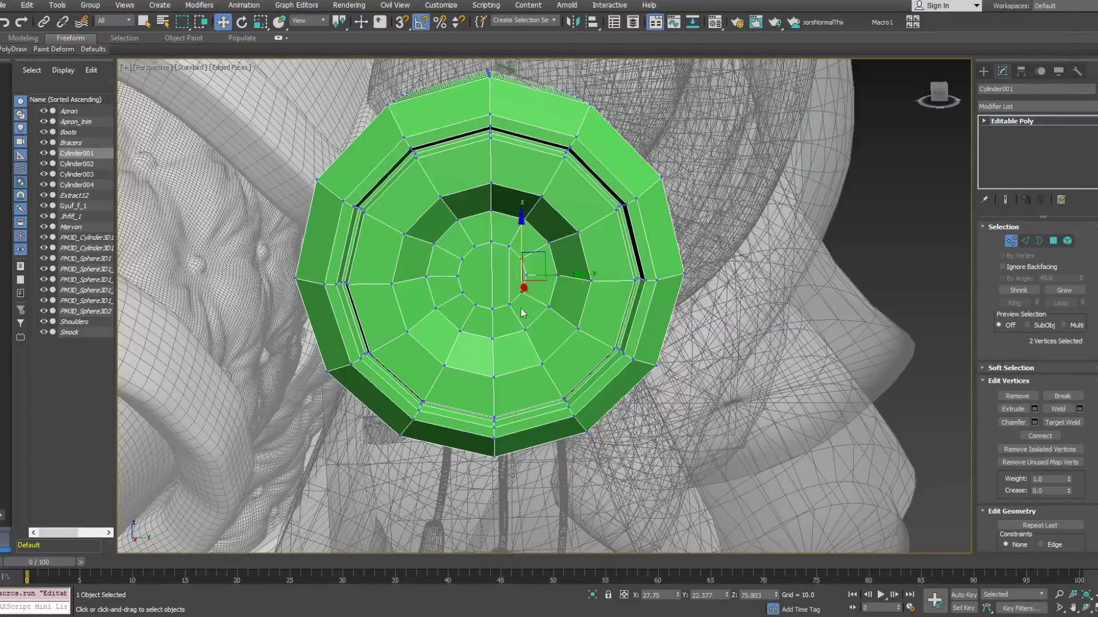
# Connect the two remaining opposite vertex pairs vertically on the innermost polygon's -Y side.
pyautogui.click(475, 247)
pyautogui.keyDown('ctrl'); pyautogui.click(475, 304); pyautogui.keyUp('ctrl')
pyautogui.rightClick(490, 293)
pyautogui.click(465, 323)
pyautogui.click(462, 258)
pyautogui.keyDown('ctrl'); pyautogui.click(462, 292); pyautogui.keyUp('ctrl')
pyautogui.rightClick(500, 278)
pyautogui.click(484, 319)
# Select the ring of five parallel vertical edges in the innermost polygon and connect them with a single horizontal edge row.
pyautogui.click(1025, 240)
pyautogui.click(522, 276)
pyautogui.hotkey('alt', 'r')
pyautogui.rightClick(524, 275)
pyautogui.click(503, 311)
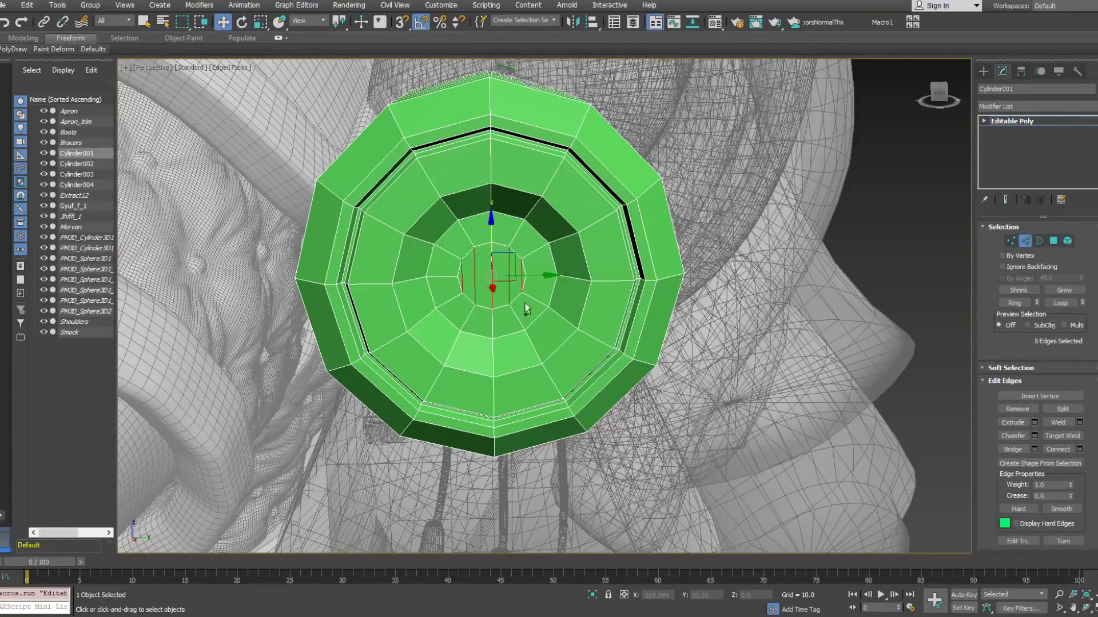
pyautogui.rightClick(543, 281)
pyautogui.click(443, 323)
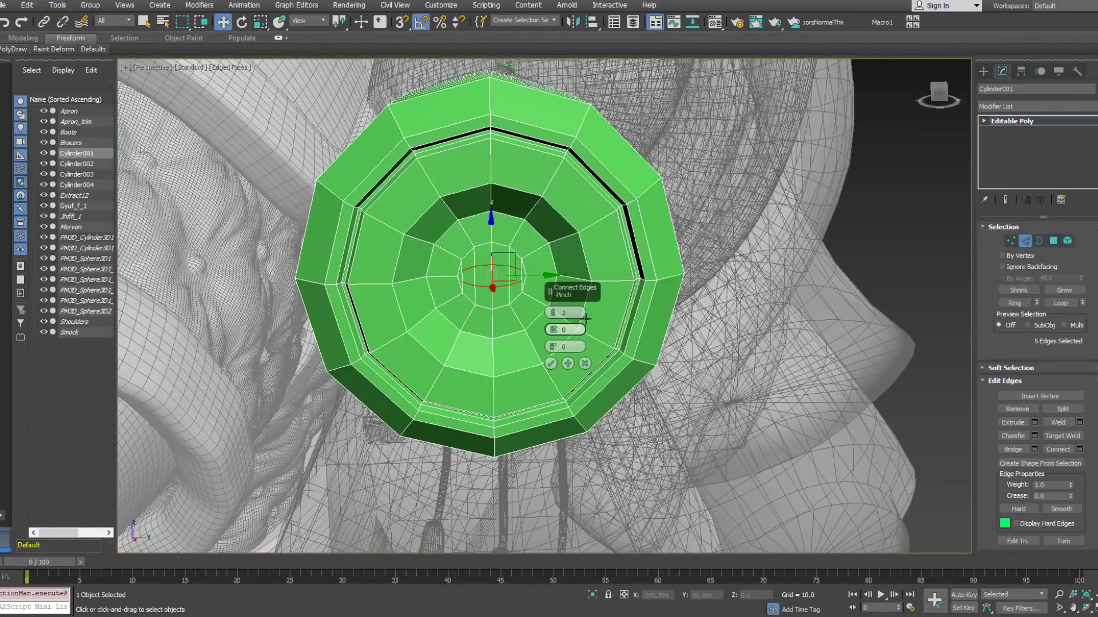
pyautogui.click(553, 312)
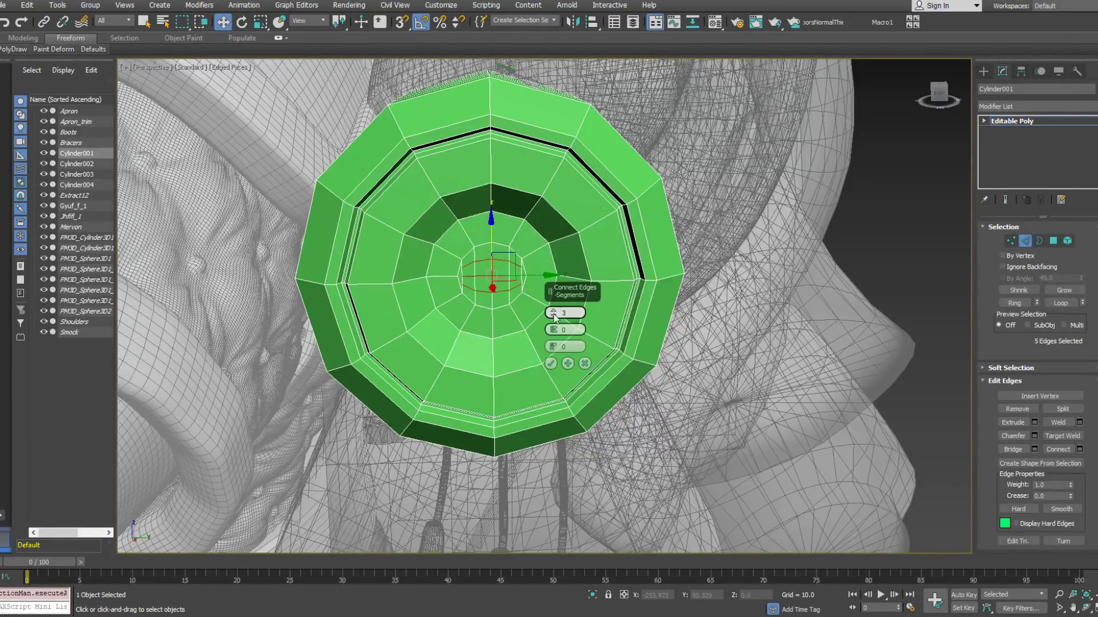
pyautogui.click(551, 364)
# Connect the horizontal row's two end vertices to the neighbouring side vertices of the innermost ring.
pyautogui.click(1010, 241)
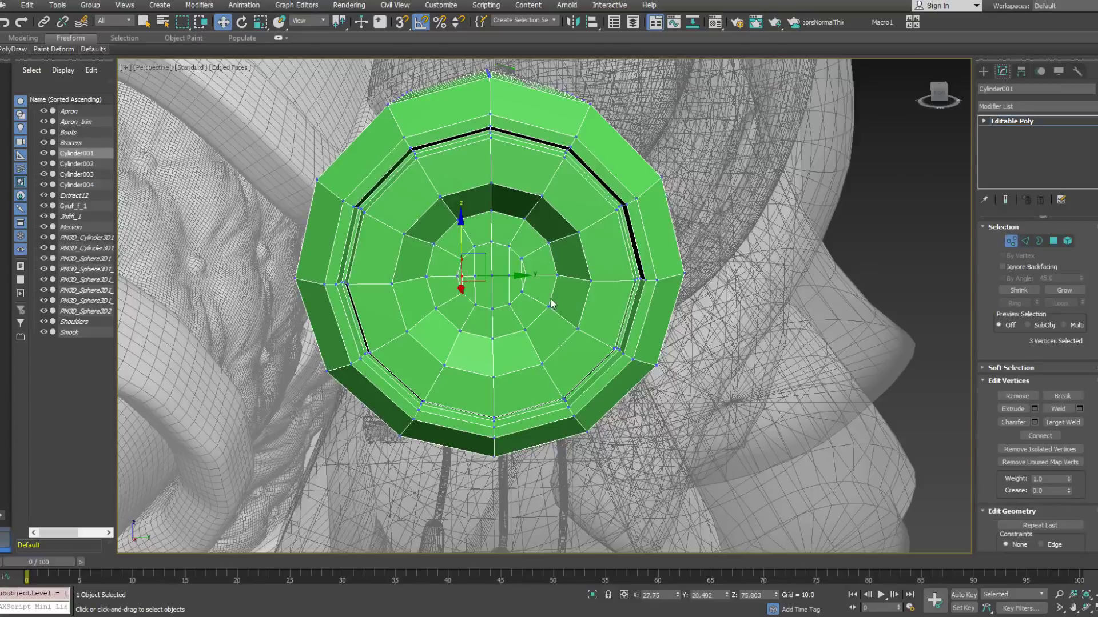
pyautogui.keyDown('ctrl'); pyautogui.click(520, 276); pyautogui.keyUp('ctrl')
pyautogui.keyDown('ctrl'); pyautogui.click(527, 276); pyautogui.keyUp('ctrl')
pyautogui.rightClick(547, 273)
pyautogui.click(530, 318)
pyautogui.keyDown('alt'); pyautogui.moveTo(530, 318); pyautogui.dragTo(462, 274, button='middle'); pyautogui.keyUp('alt')
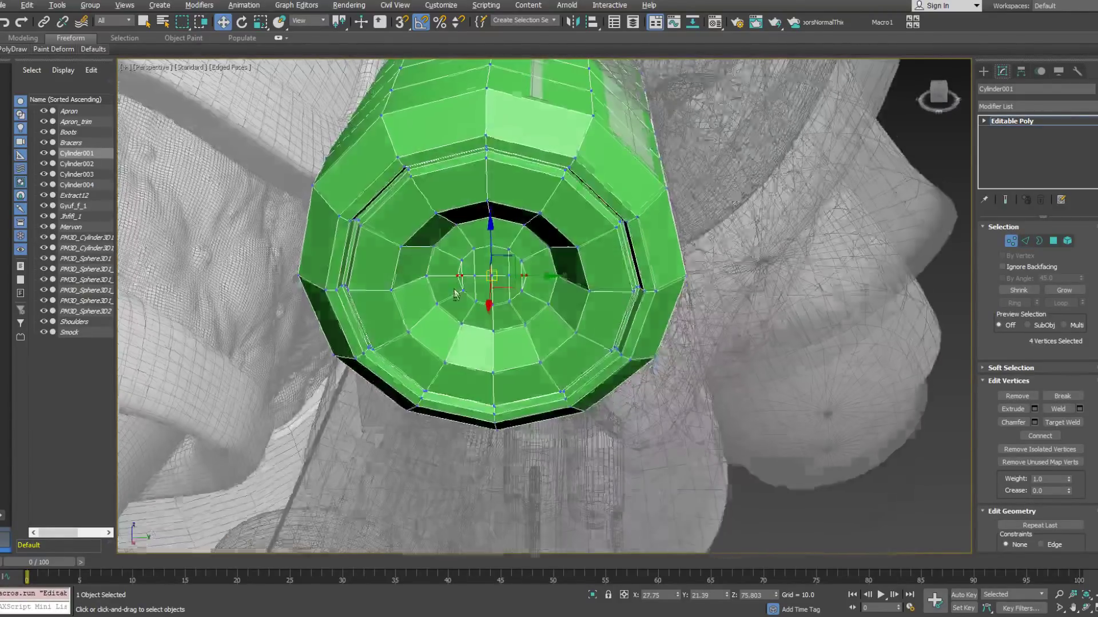
# Target Weld the horizontal row's two end vertices onto the neighbouring side vertices of the innermost ring.
pyautogui.rightClick(462, 274)
pyautogui.click(452, 350)
pyautogui.click(462, 275)
pyautogui.click(455, 275)
pyautogui.click(522, 276)
pyautogui.click(527, 276)
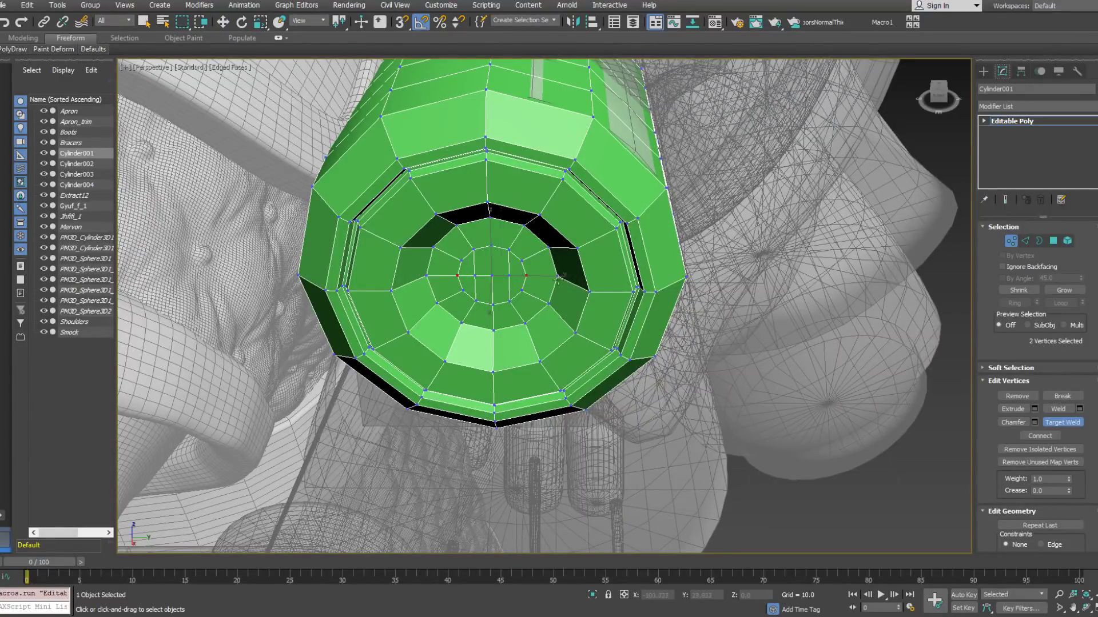
pyautogui.rightClick(559, 280)
pyautogui.keyDown('alt'); pyautogui.moveTo(539, 294); pyautogui.dragTo(430, 272, button='middle'); pyautogui.keyUp('alt')
# Select the whole horizontal drum as an element and assign it to smoothing group 1.
pyautogui.scroll(-8, 514, 280)
pyautogui.scroll(8, 518, 258)
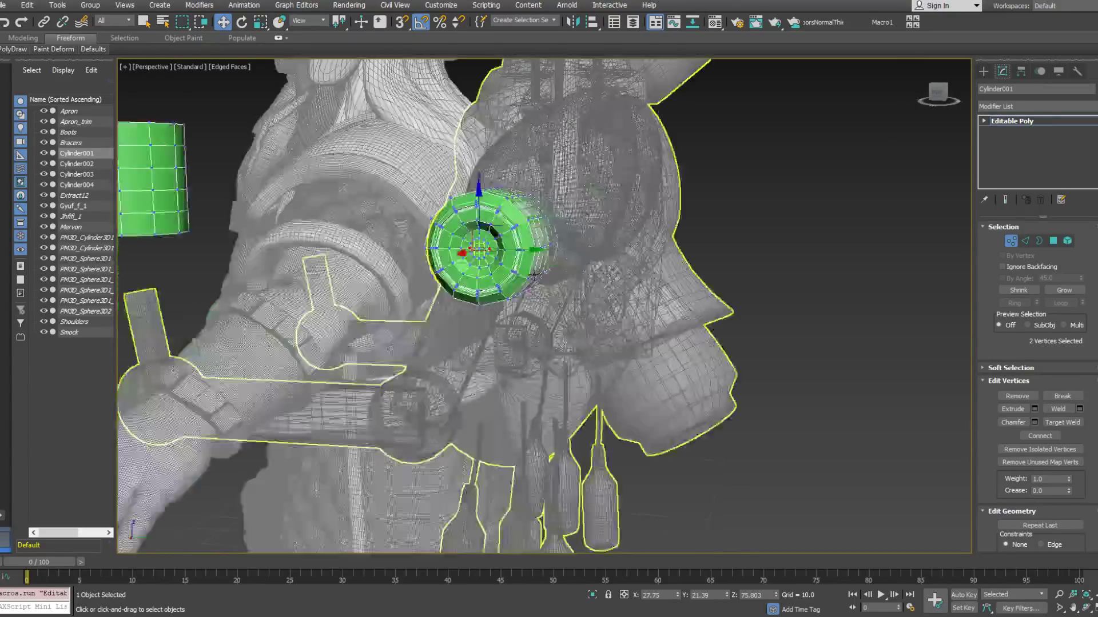
pyautogui.click(1066, 242)
pyautogui.click(544, 175)
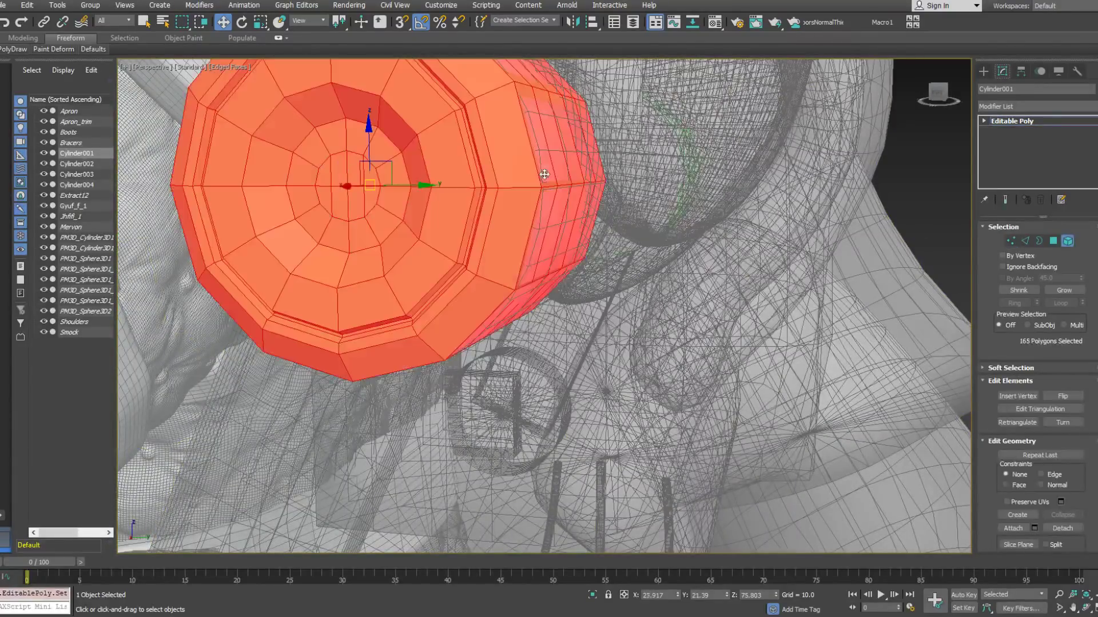
pyautogui.moveTo(1074, 418); pyautogui.dragTo(1063, 136)
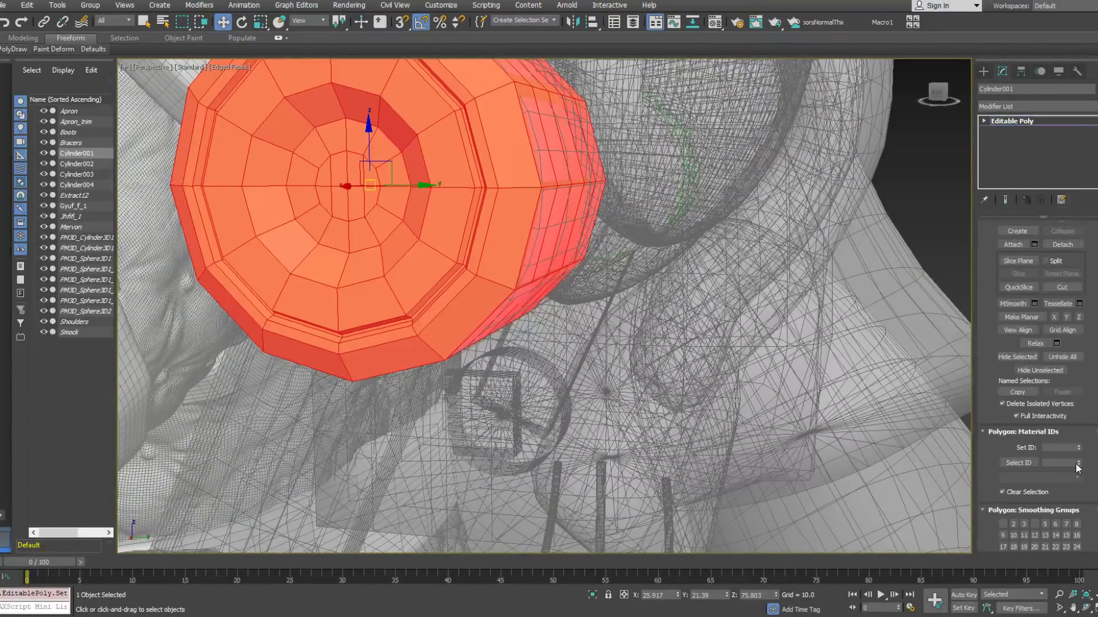
pyautogui.moveTo(1095, 529); pyautogui.dragTo(1094, 323)
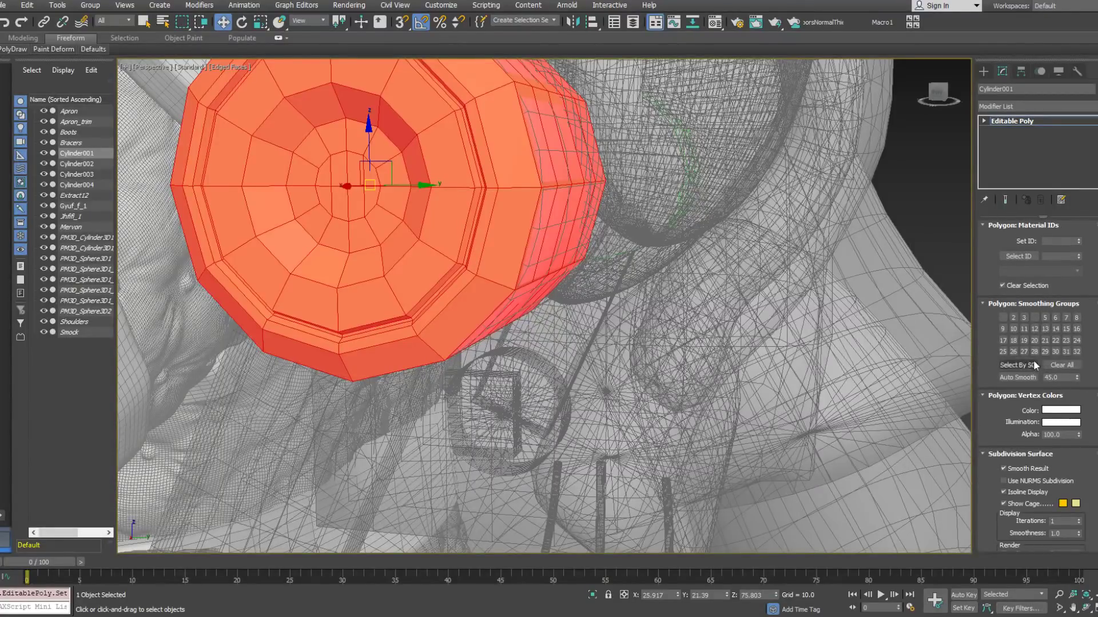
pyautogui.click(1004, 318)
pyautogui.keyDown('alt'); pyautogui.moveTo(886, 229); pyautogui.dragTo(783, 217, button='middle'); pyautogui.keyUp('alt')
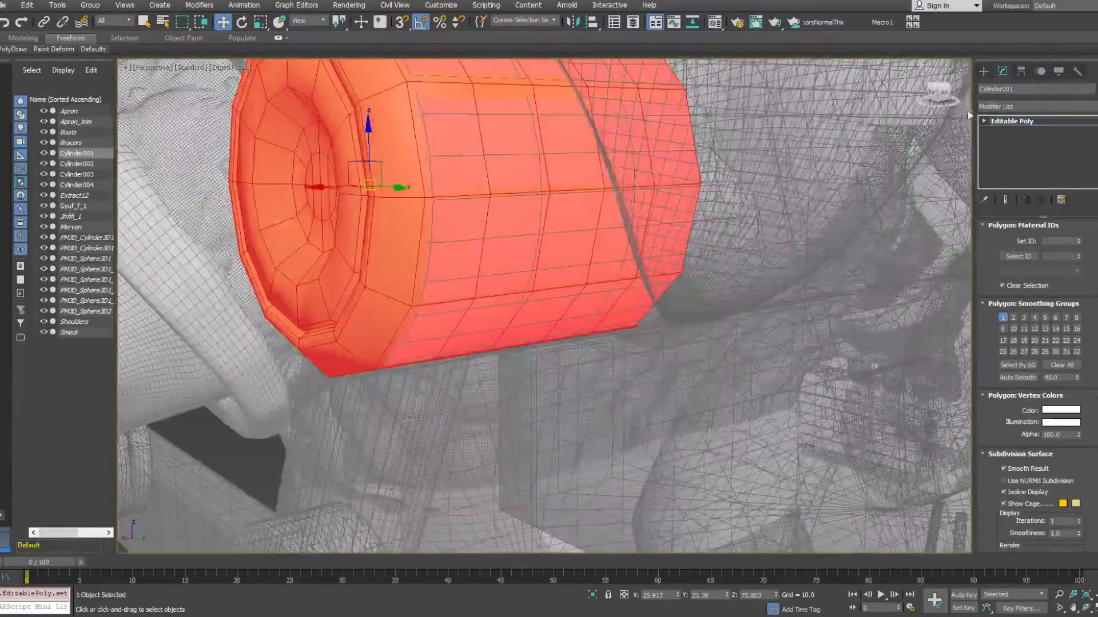
# Select polygons on the drum's side wall and assign smoothing group 2 to them instead of group 1.
pyautogui.click(984, 120)
pyautogui.click(1011, 163)
pyautogui.keyDown('alt'); pyautogui.moveTo(698, 166); pyautogui.dragTo(676, 176, button='middle'); pyautogui.keyUp('alt')
pyautogui.click(628, 162)
pyautogui.click(1012, 386)
pyautogui.click(1002, 384)
pyautogui.moveTo(497, 191); pyautogui.dragTo(641, 214, button='middle')
# Select radial edges in the cap's rim, groove and recess-border bands and extend them to full edge rings.
pyautogui.scroll(-3, 572, 207)
pyautogui.keyDown('alt'); pyautogui.moveTo(584, 218); pyautogui.dragTo(799, 181, button='middle'); pyautogui.keyUp('alt')
pyautogui.click(1004, 142)
pyautogui.click(666, 140)
pyautogui.scroll(5, 672, 149)
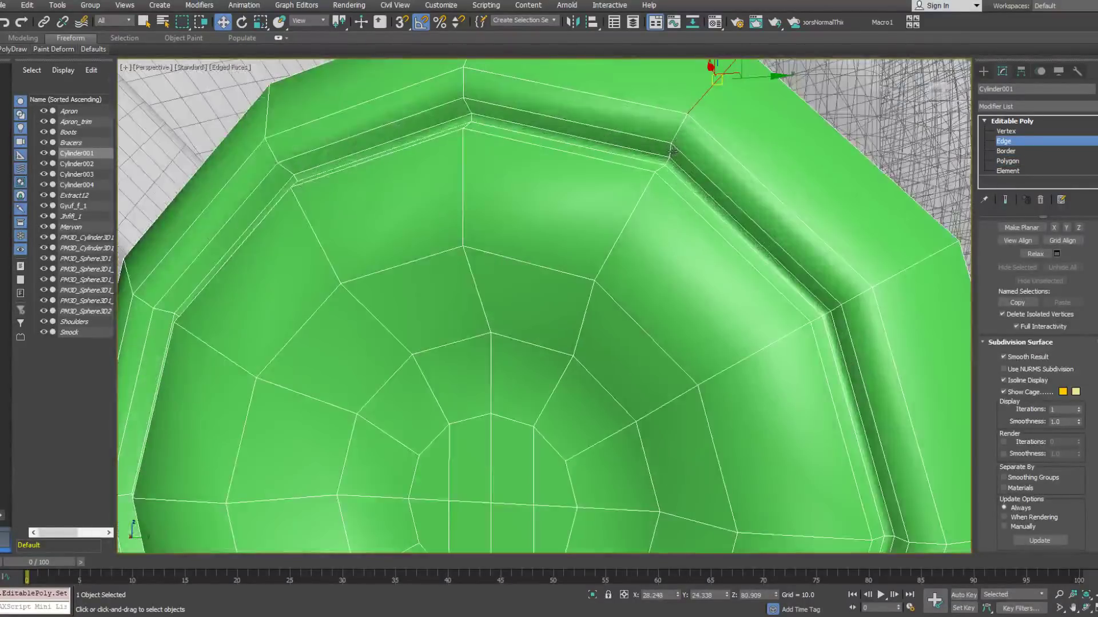
pyautogui.scroll(-2, 663, 149)
pyautogui.keyDown('alt'); pyautogui.moveTo(649, 166); pyautogui.dragTo(614, 171, button='middle'); pyautogui.keyUp('alt')
pyautogui.scroll(-3, 652, 116)
pyautogui.click(624, 159)
pyautogui.scroll(10, 1046, 274)
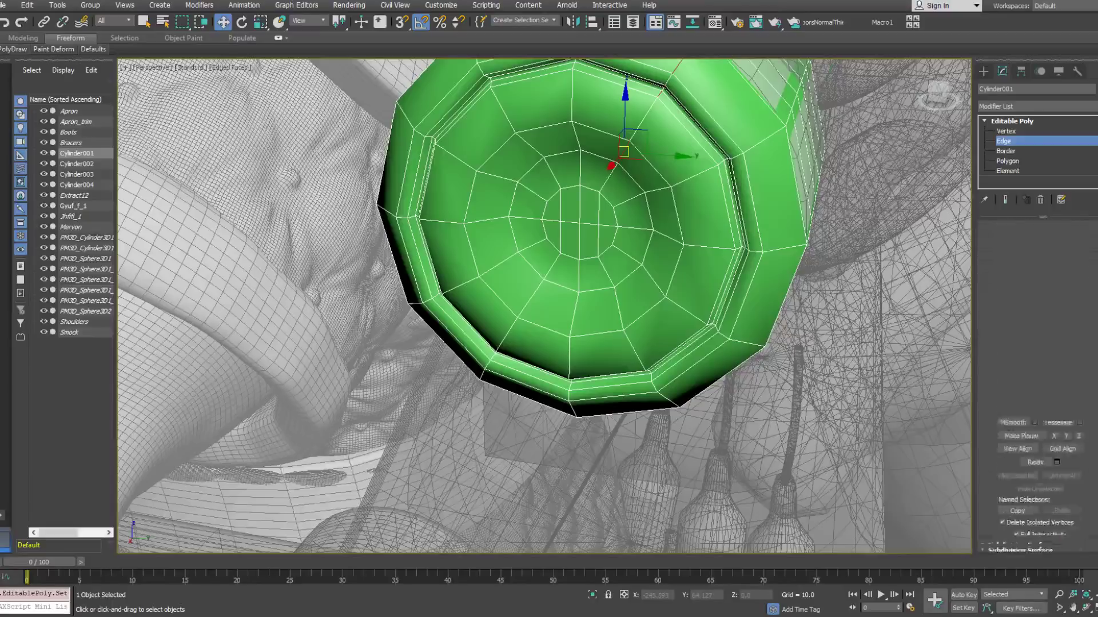
pyautogui.click(1014, 303)
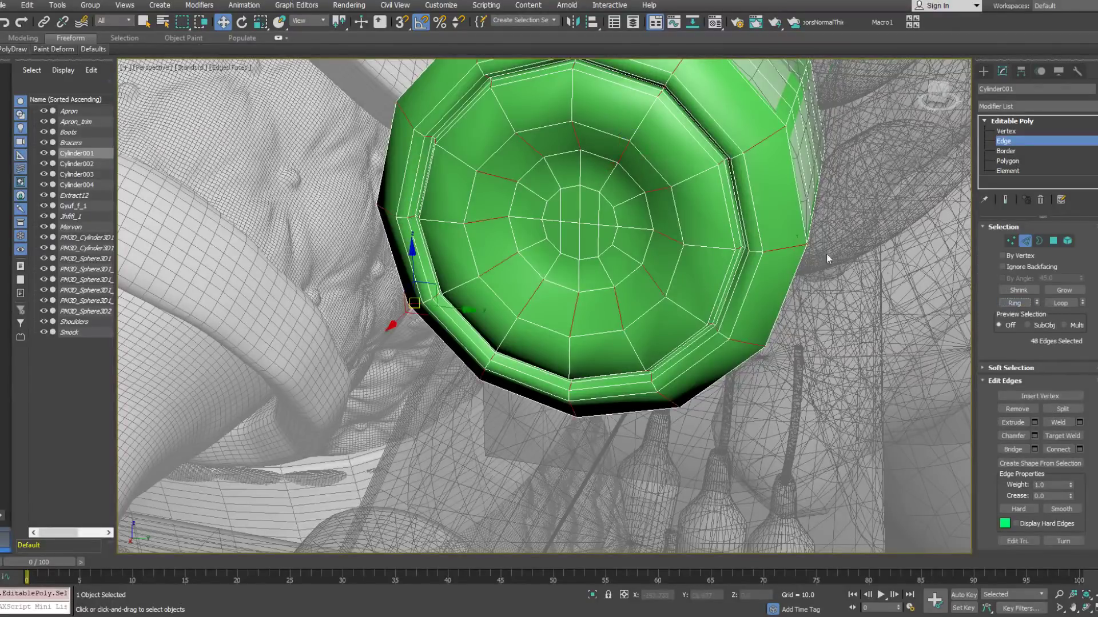
# Convert the ringed edges to a polygon selection and assign smoothing group 2 to it instead of group 1.
pyautogui.rightClick(782, 233)
pyautogui.click(769, 153)
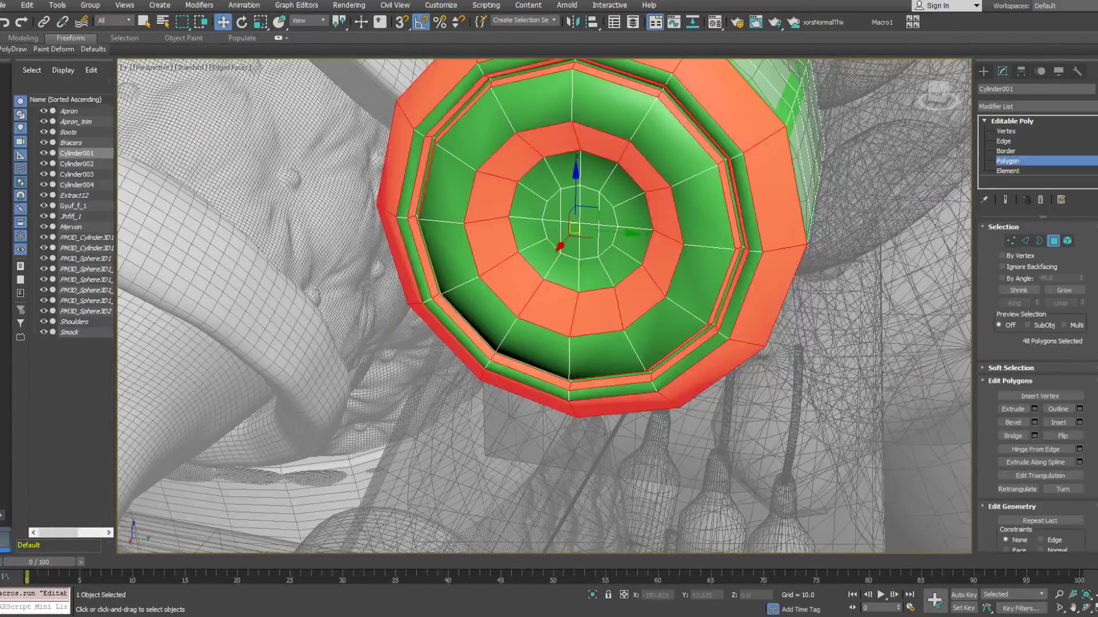
pyautogui.scroll(-10, 1041, 400)
pyautogui.click(1012, 493)
pyautogui.click(1005, 493)
# Hide the edged faces and examine the smoothing on the drum and the loose cylinders beside the character.
pyautogui.moveTo(586, 213)
pyautogui.keyDown('alt'); pyautogui.mouseDown(button='middle')
pyautogui.moveTo(613, 166)
pyautogui.moveTo(581, 151)
pyautogui.moveTo(606, 201)
pyautogui.moveTo(570, 204)
pyautogui.moveTo(634, 218)
pyautogui.moveTo(662, 198)
pyautogui.mouseUp(button='middle'); pyautogui.keyUp('alt')
pyautogui.scroll(-6, 606, 201)
pyautogui.scroll(-5, 634, 218)
pyautogui.scroll(6, 644, 242)
pyautogui.moveTo(689, 241)
pyautogui.mouseDown(button='middle')
pyautogui.moveTo(643, 268)
pyautogui.moveTo(701, 242)
pyautogui.moveTo(688, 262)
pyautogui.moveTo(681, 253)
pyautogui.mouseUp(button='middle')
pyautogui.press('F4')
pyautogui.scroll(5, 631, 263)
pyautogui.scroll(-5, 627, 258)
pyautogui.scroll(-6, 627, 246)
pyautogui.scroll(2, 668, 331)
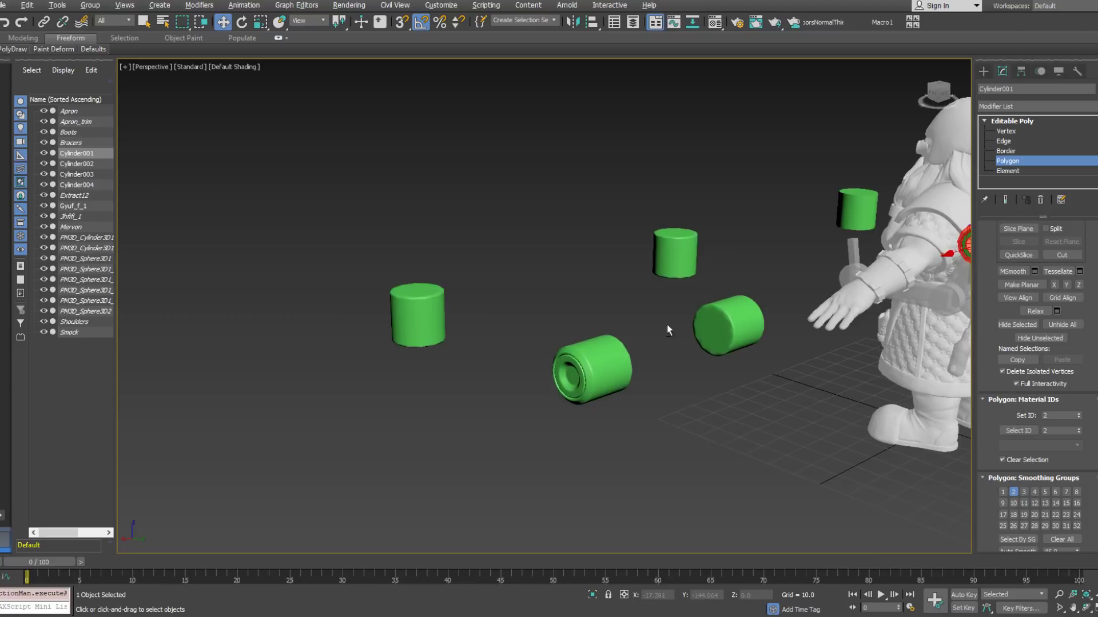
# Leave polygon editing and assign the material 24 - Default to the loose cylinder objects beside the character.
pyautogui.click(1008, 162)
pyautogui.moveTo(822, 240); pyautogui.dragTo(749, 228, button='middle')
pyautogui.press('m')
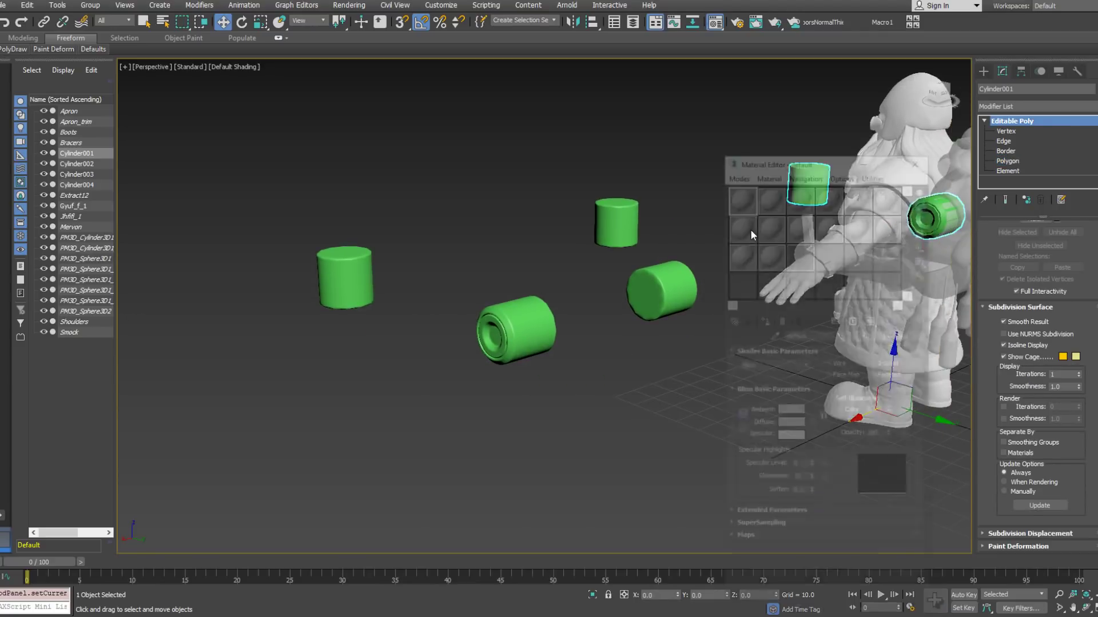
pyautogui.moveTo(887, 283); pyautogui.dragTo(521, 320)
pyautogui.moveTo(902, 281); pyautogui.dragTo(684, 290)
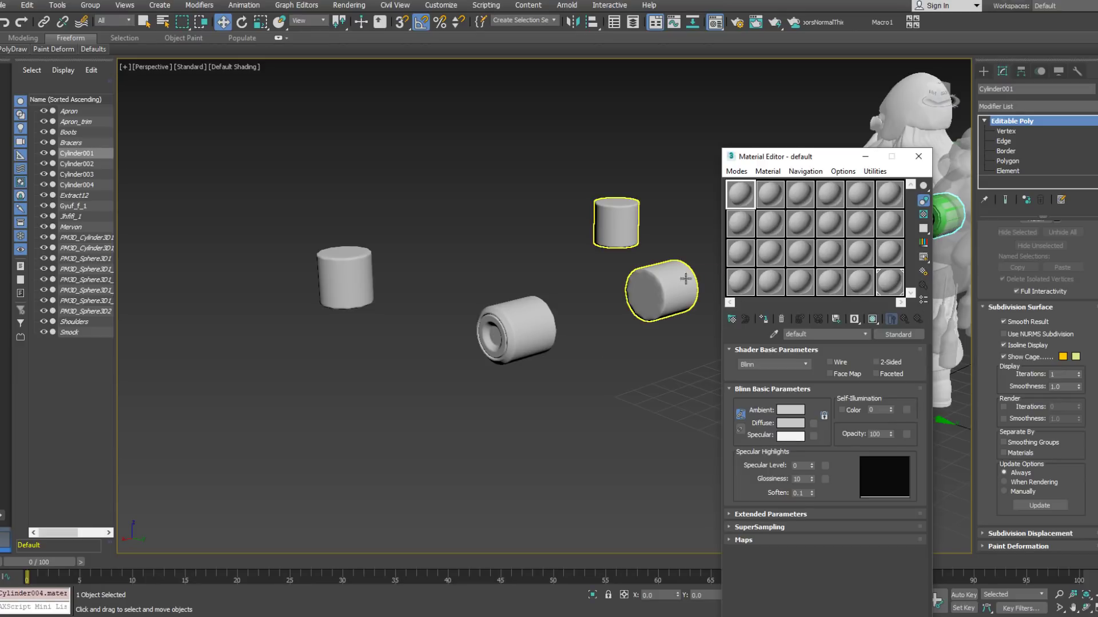
# Set the Specular Level of material 24 - Default to 100 and open its ambient colour for editing.
pyautogui.moveTo(640, 285); pyautogui.dragTo(633, 303, button='middle')
pyautogui.click(892, 299)
pyautogui.click(889, 285)
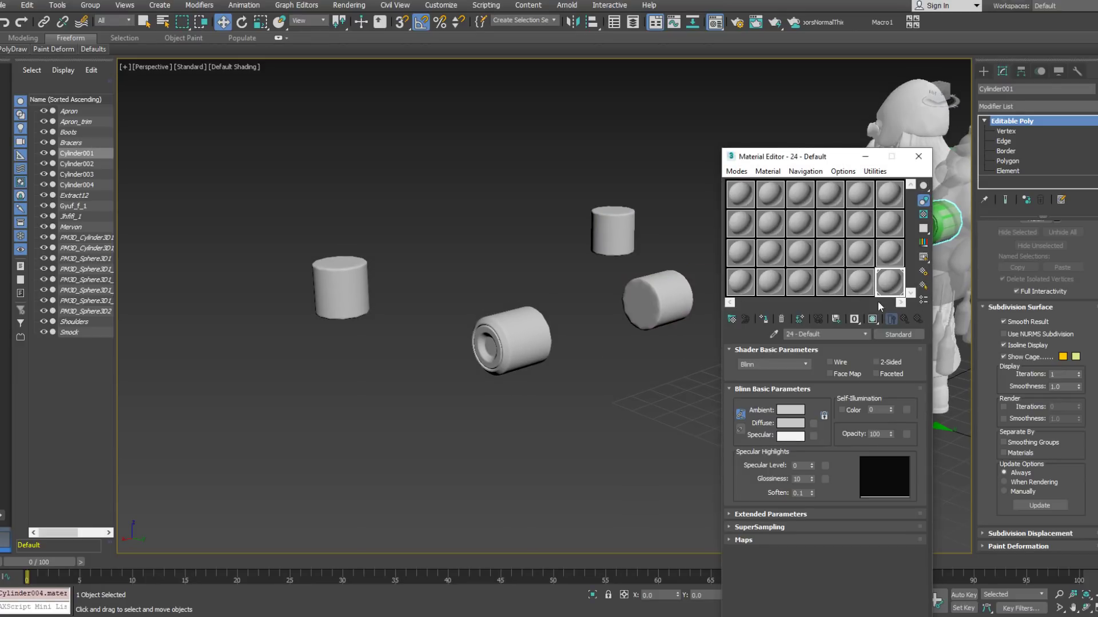
pyautogui.click(803, 465)
pyautogui.write('100')
pyautogui.press('Return')
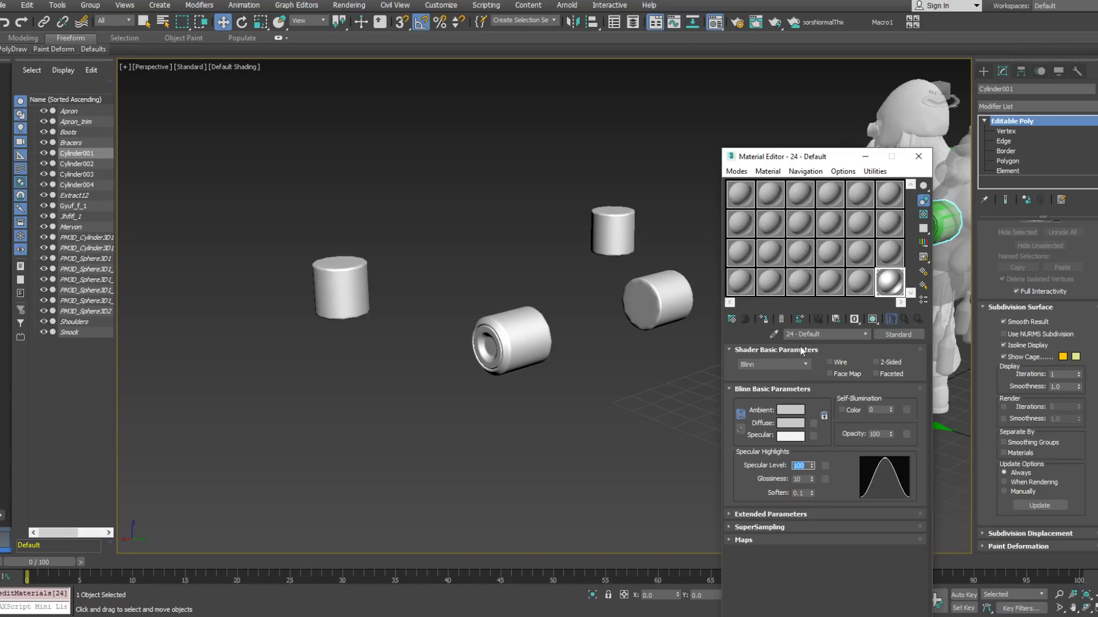
pyautogui.click(801, 410)
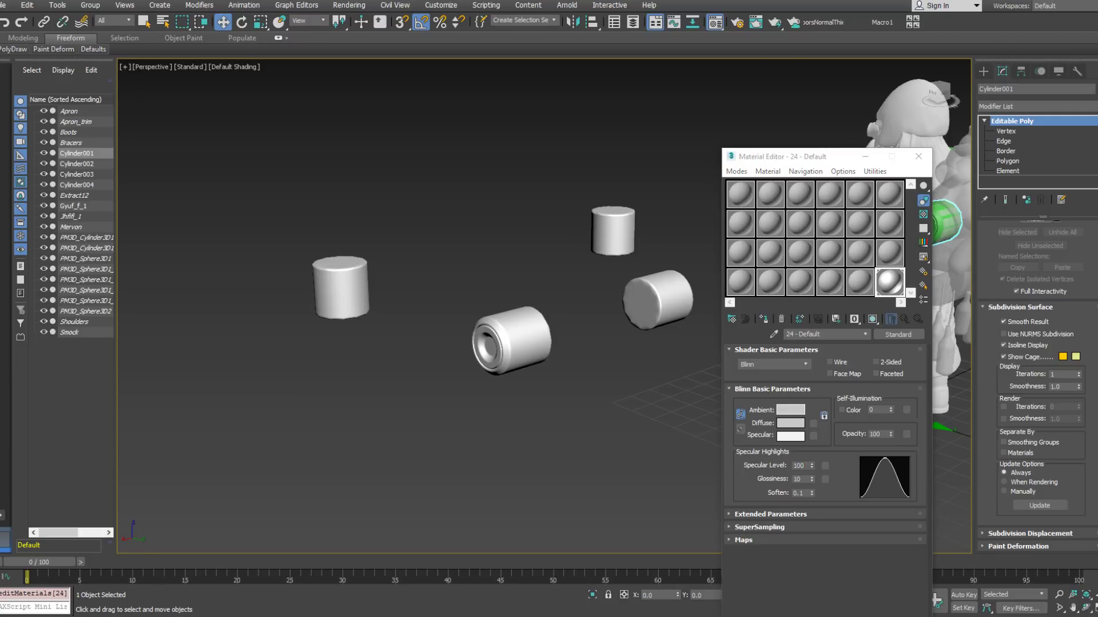
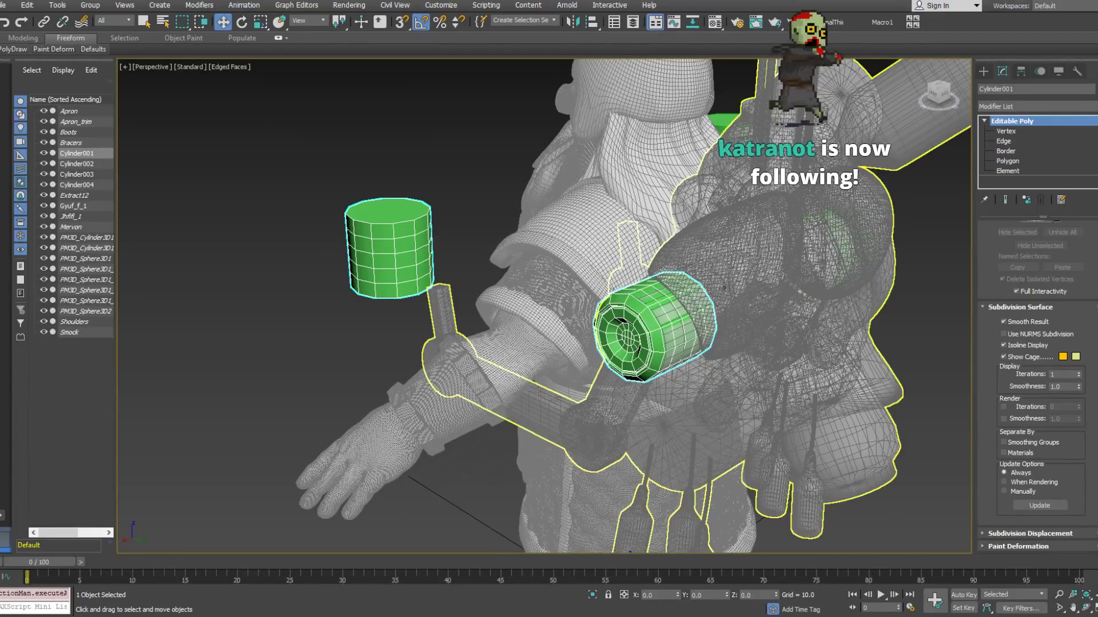
# Assign the light grey default material to Cylinder001, the object containing the drum with the recessed cap.
pyautogui.moveTo(659, 337); pyautogui.dragTo(663, 355, button='middle')
pyautogui.scroll(2, 663, 354)
pyautogui.scroll(-2, 663, 355)
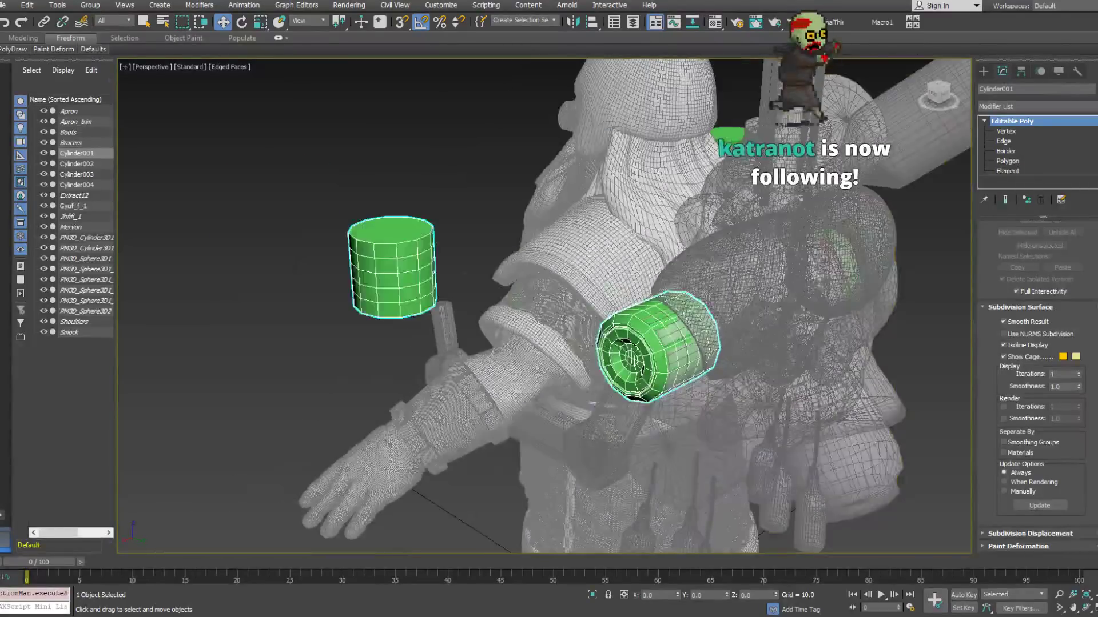
pyautogui.press('m')
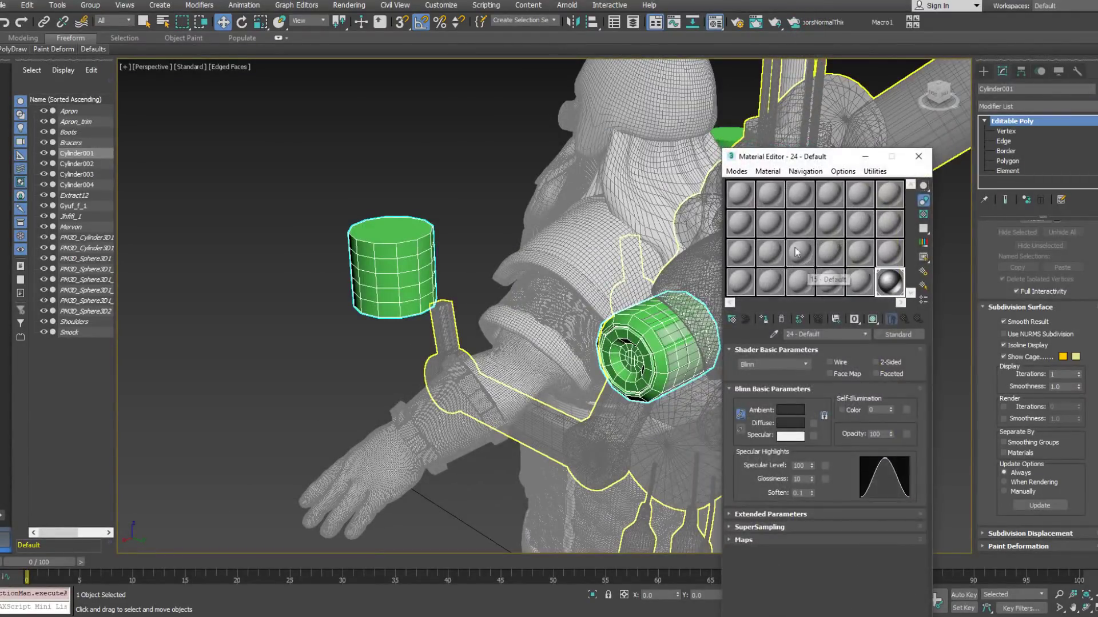
pyautogui.moveTo(655, 336); pyautogui.dragTo(641, 363)
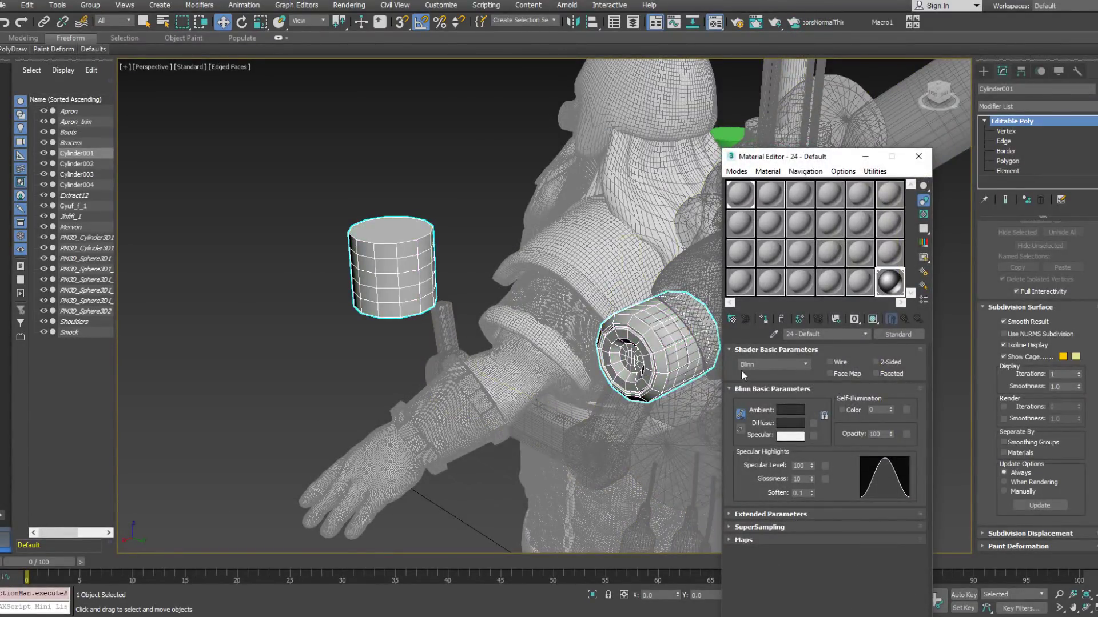
# Select the four cylinder objects together with the backpack mesh and give them one shared wireframe colour.
pyautogui.scroll(-8, 641, 304)
pyautogui.scroll(4, 640, 299)
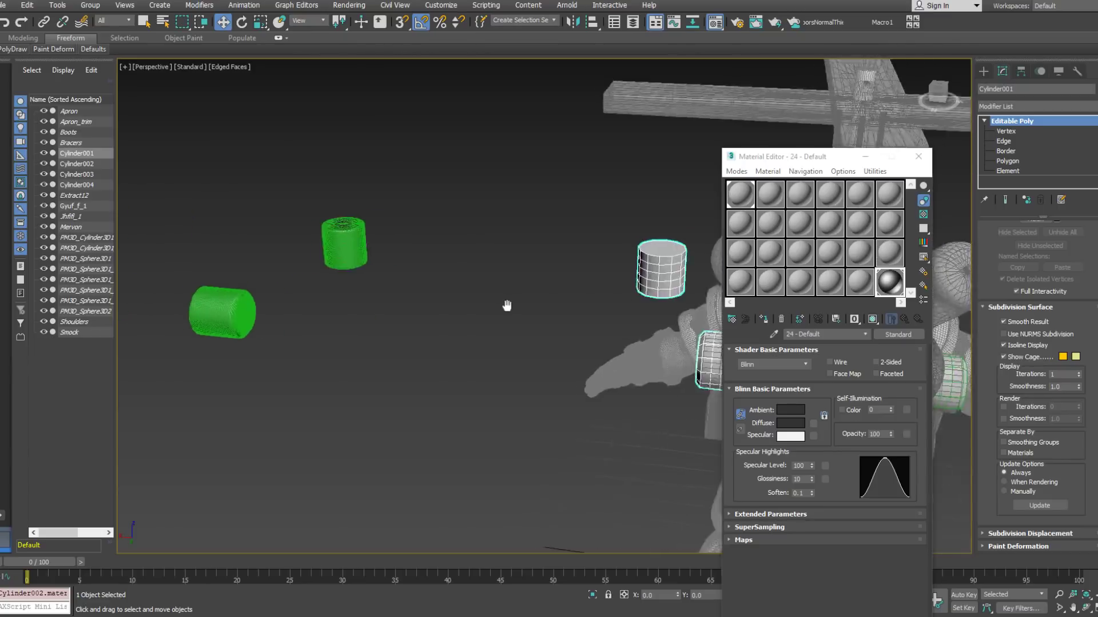
pyautogui.moveTo(466, 213); pyautogui.dragTo(420, 213, button='middle')
pyautogui.moveTo(203, 167); pyautogui.dragTo(730, 502)
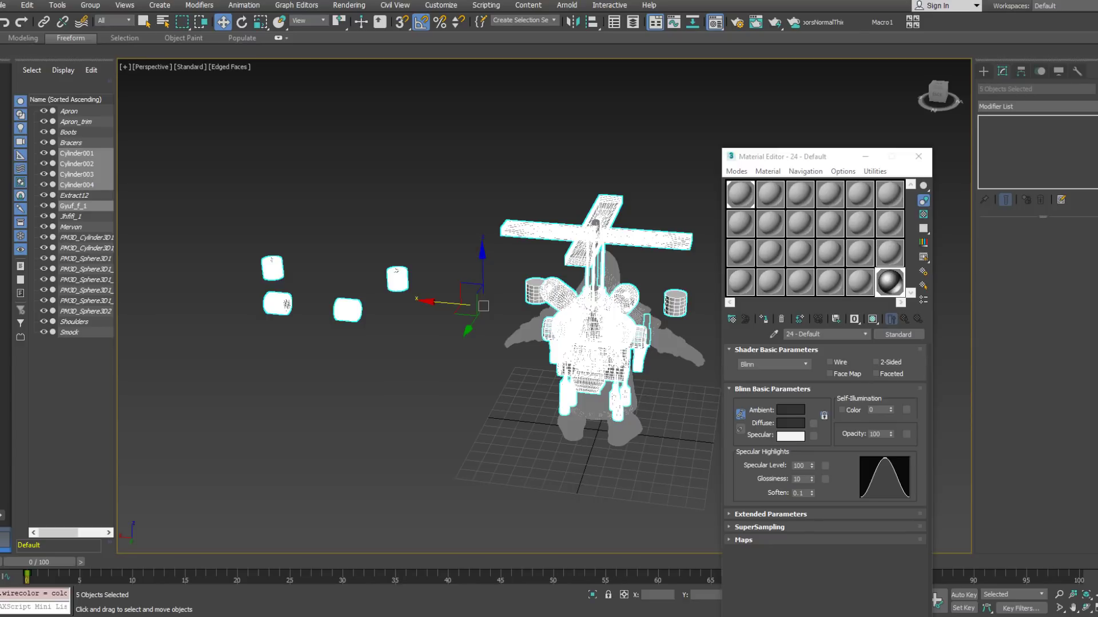
pyautogui.scroll(8, 516, 379)
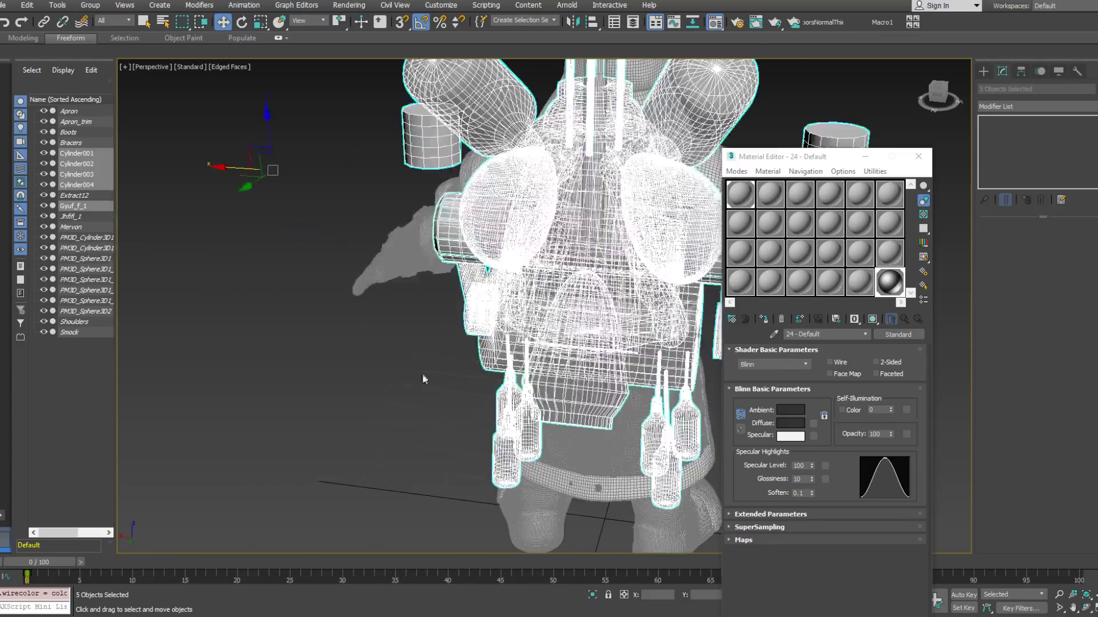
# Reselect Cylinder001, frame the drum with the recessed cap, and close the Material Editor.
pyautogui.click(449, 370)
pyautogui.click(474, 229)
pyautogui.press('z')
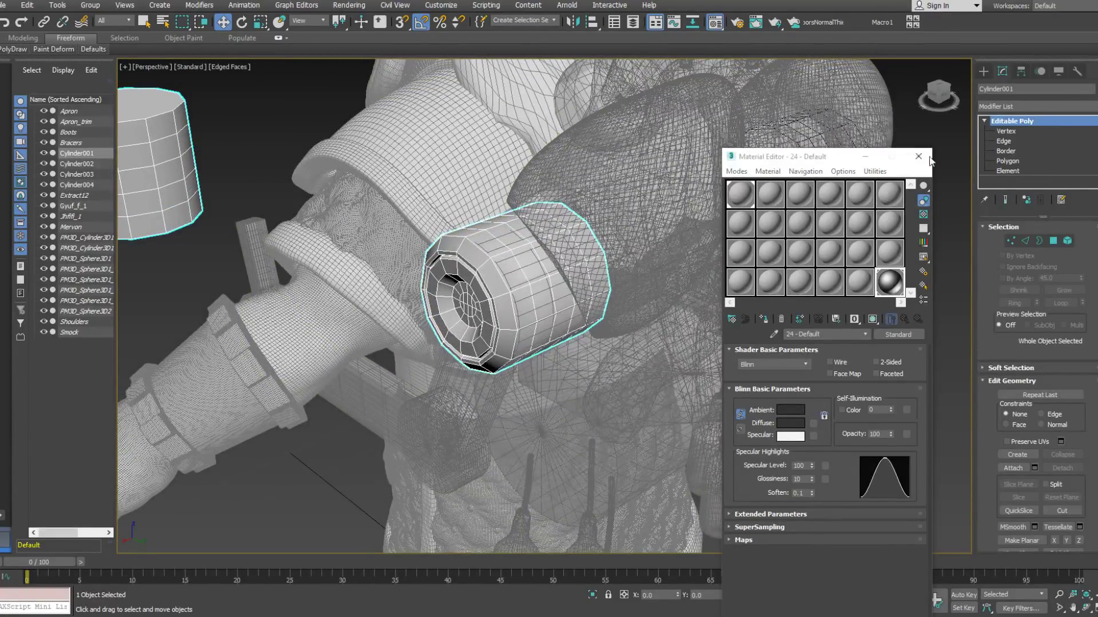
pyautogui.click(918, 156)
pyautogui.keyDown('alt'); pyautogui.moveTo(539, 269); pyautogui.dragTo(503, 274, button='middle'); pyautogui.keyUp('alt')
pyautogui.scroll(2, 503, 274)
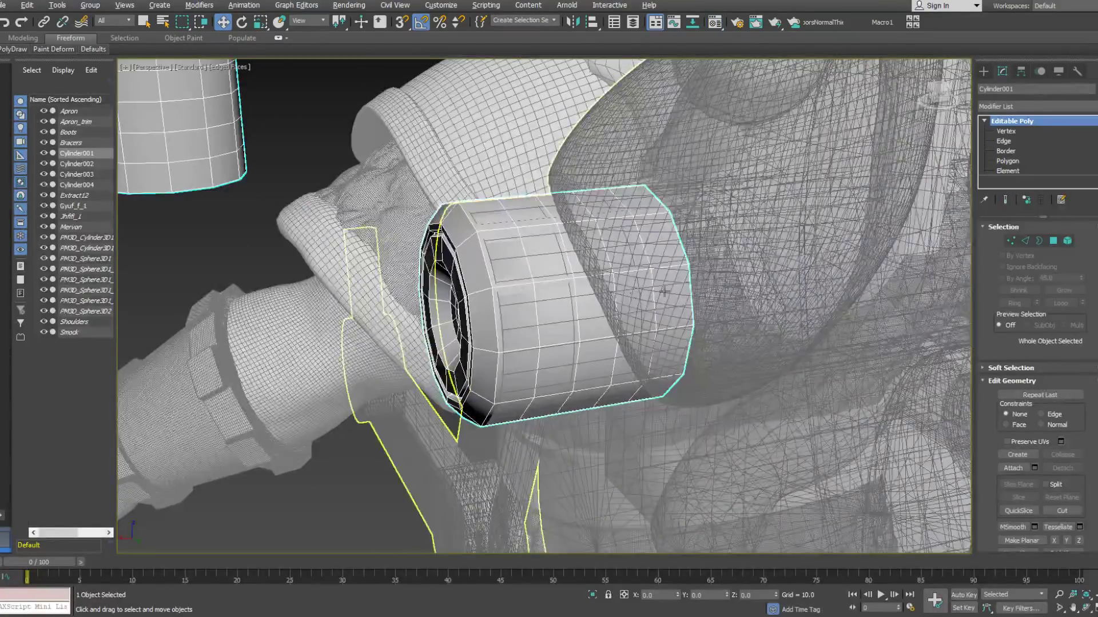
# Select the ring of edges running around the middle band of the drum's side wall.
pyautogui.click(1053, 241)
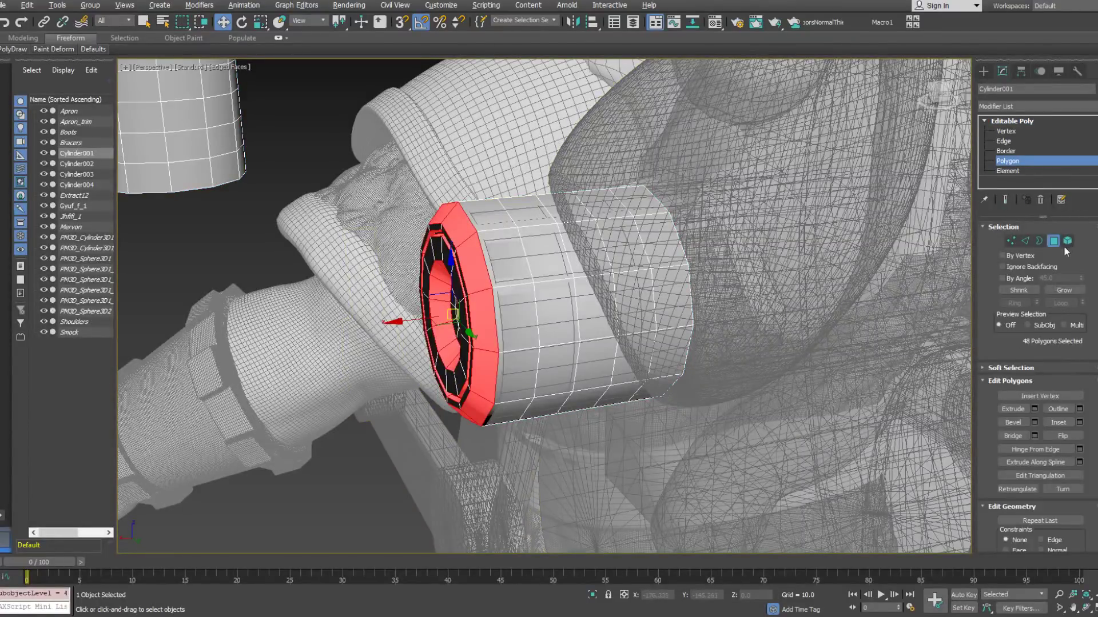
pyautogui.keyDown('alt'); pyautogui.moveTo(497, 268); pyautogui.dragTo(544, 288, button='middle'); pyautogui.keyUp('alt')
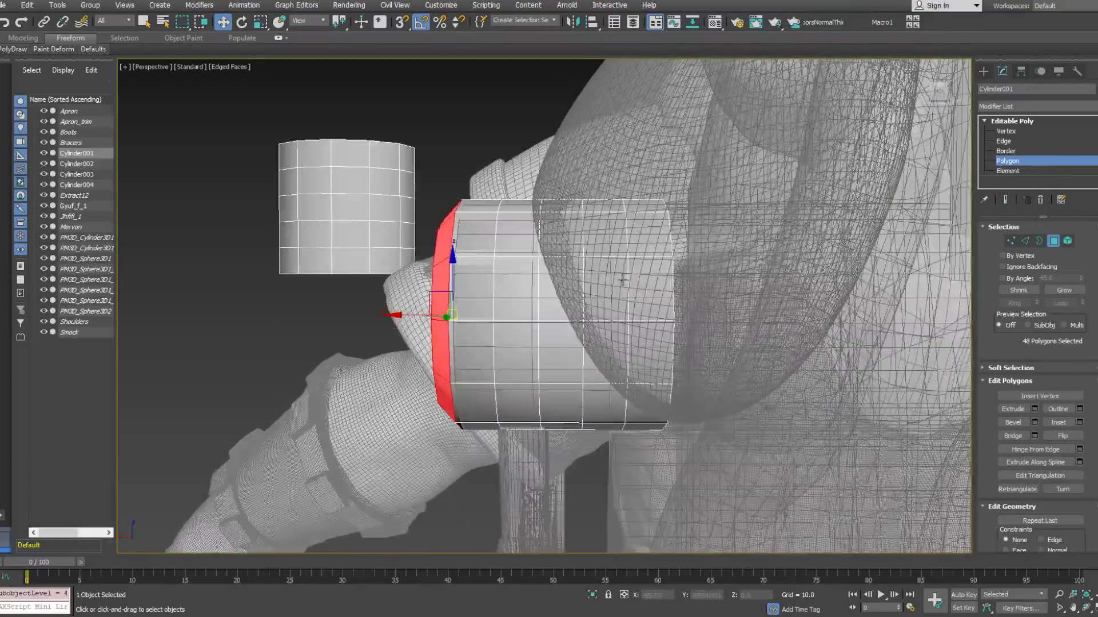
pyautogui.click(1027, 242)
pyautogui.click(522, 257)
pyautogui.click(1014, 306)
pyautogui.rightClick(588, 283)
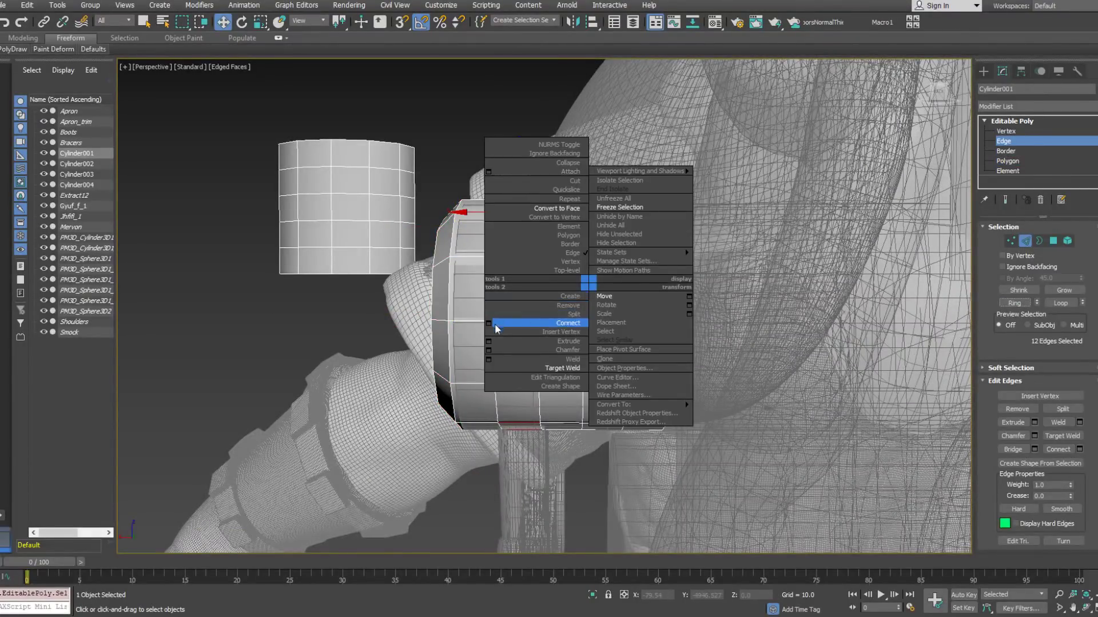
pyautogui.keyDown('alt'); pyautogui.moveTo(715, 301); pyautogui.dragTo(657, 297, button='middle'); pyautogui.keyUp('alt')
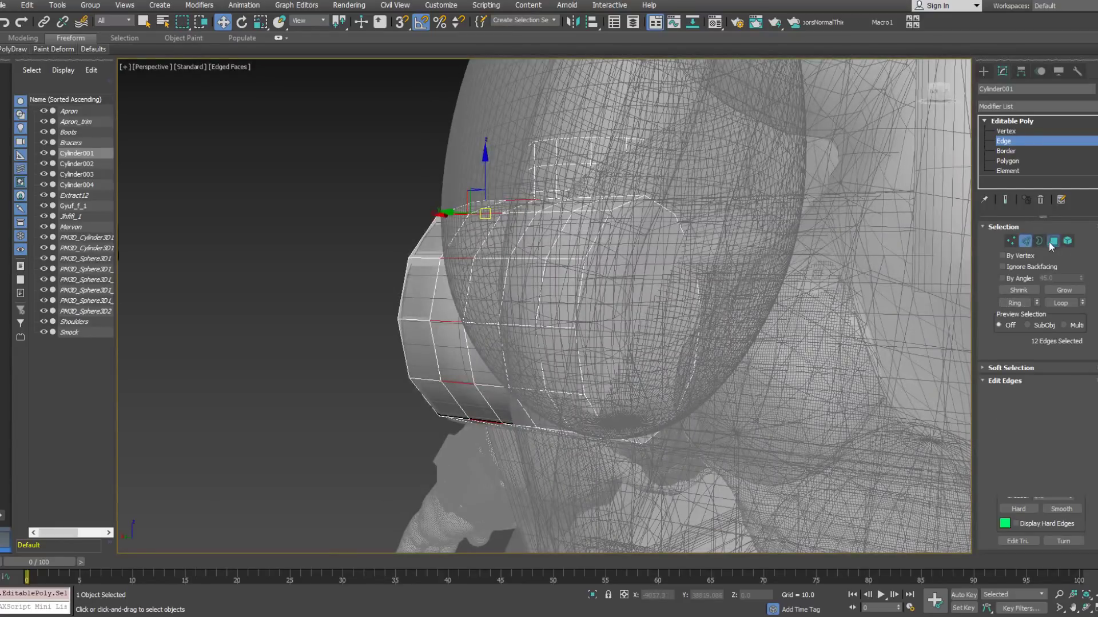
# Inset the drum's rear end-cap polygon by 1.0, grow the selection to the whole cap and assign smoothing group 2.
pyautogui.click(1053, 241)
pyautogui.click(660, 278)
pyautogui.rightClick(660, 278)
pyautogui.click(611, 309)
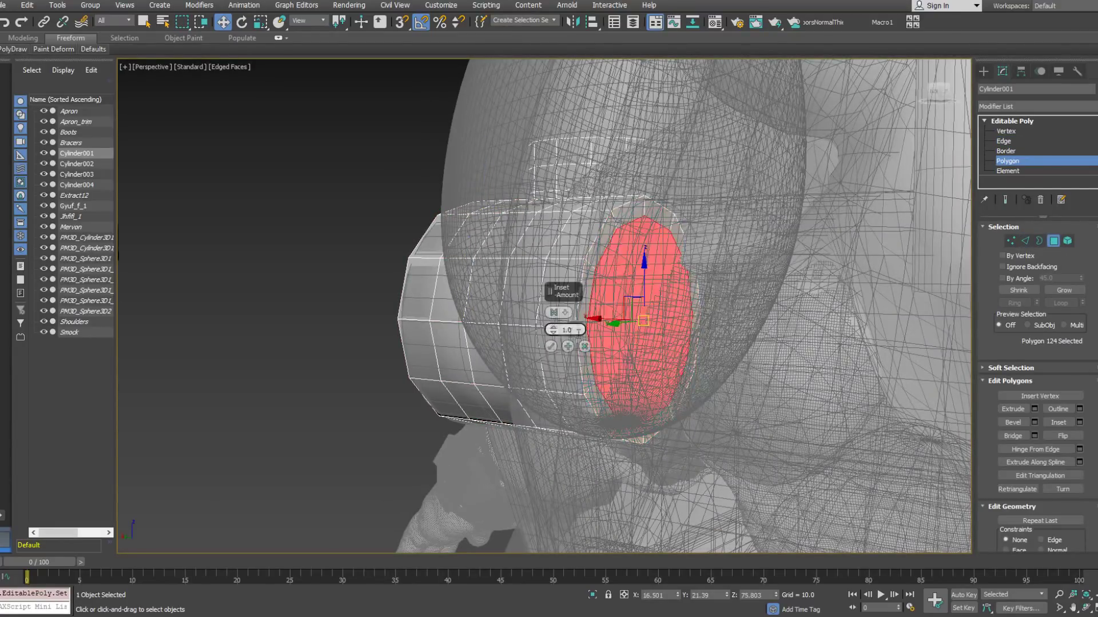
pyautogui.click(558, 347)
pyautogui.hotkey('ctrl', 'z')
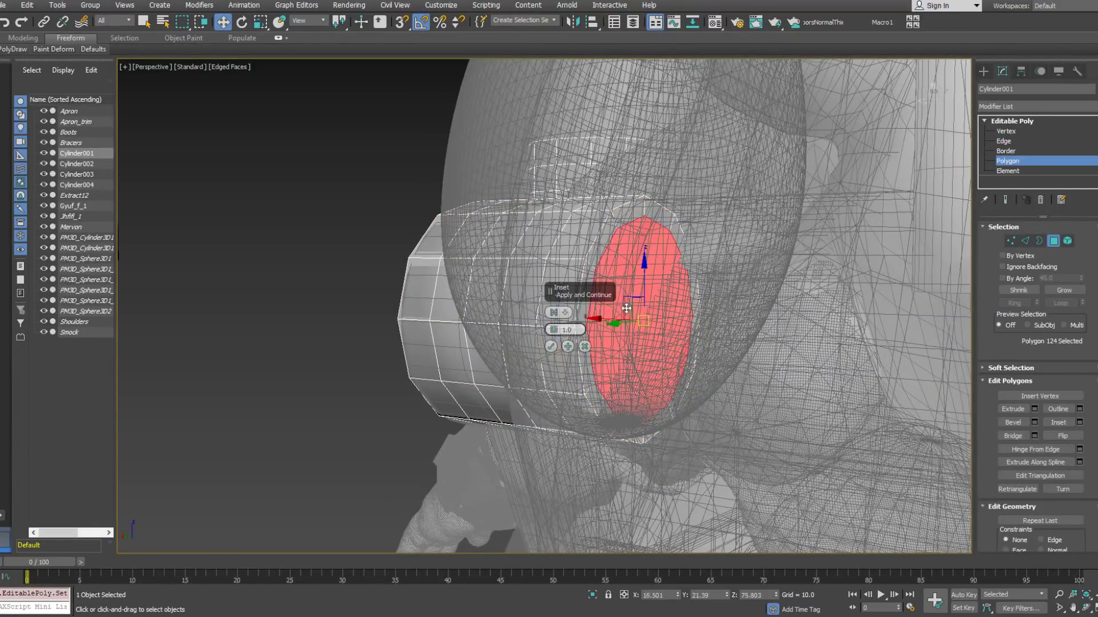
pyautogui.click(551, 346)
pyautogui.click(1064, 290)
pyautogui.scroll(-5, 1093, 440)
pyautogui.scroll(-6, 1095, 482)
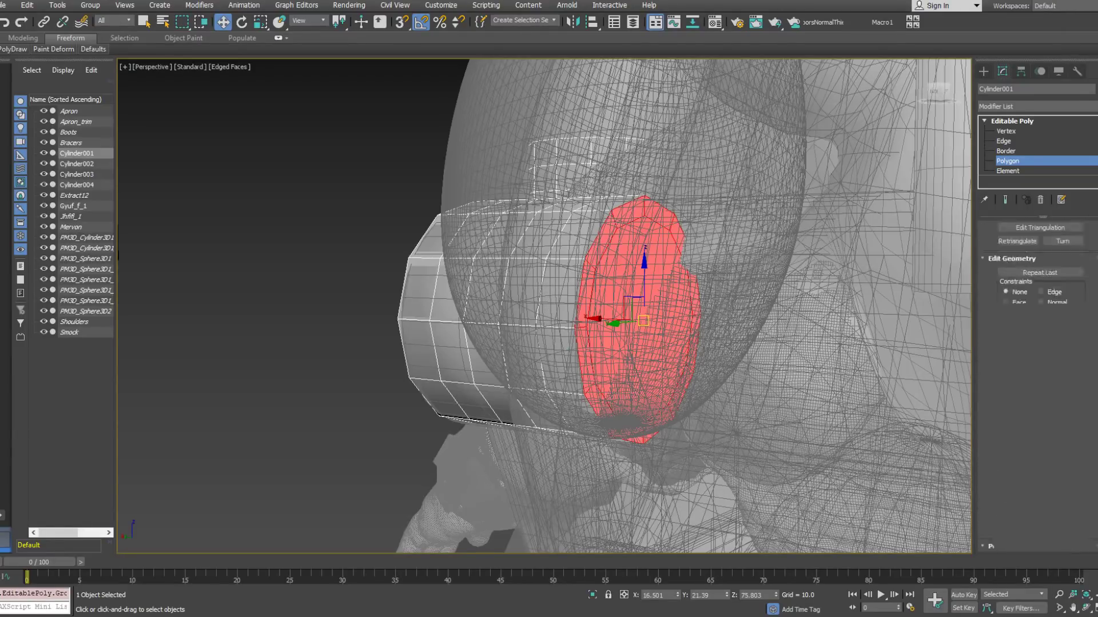
# Try to connect the edge ring around the drum's middle band.
pyautogui.keyDown('alt'); pyautogui.moveTo(614, 287); pyautogui.dragTo(662, 301, button='middle'); pyautogui.keyUp('alt')
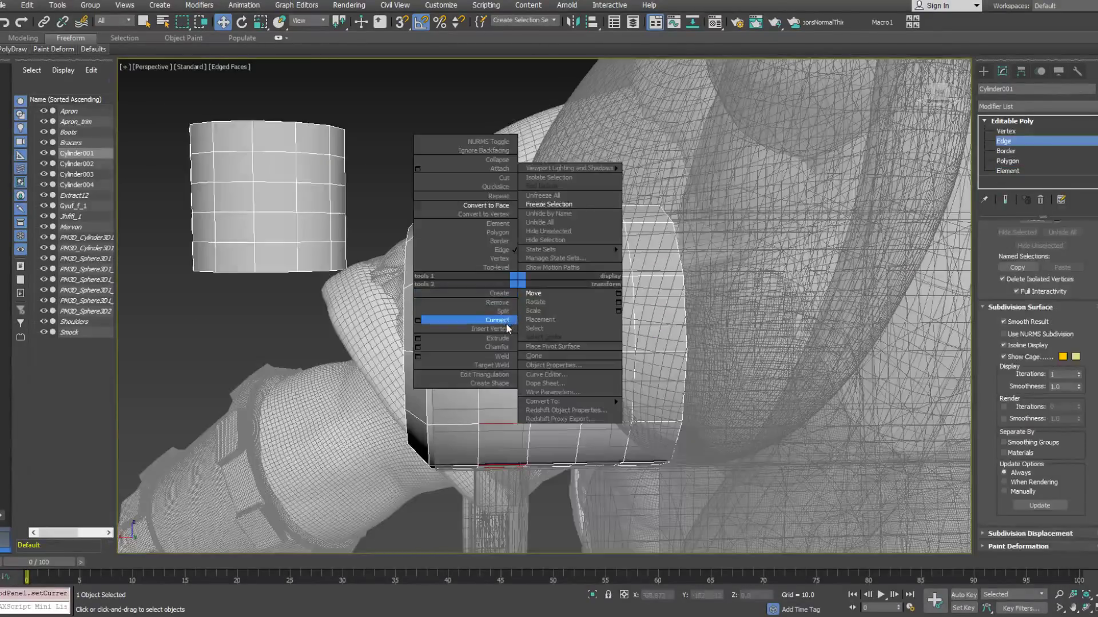
pyautogui.click(505, 321)
pyautogui.keyDown('alt'); pyautogui.moveTo(504, 321); pyautogui.dragTo(500, 302, button='middle'); pyautogui.keyUp('alt')
pyautogui.hotkey('ctrl', 'z')
# Widen the drum's middle band by scaling its edge ring along the drum's axis.
pyautogui.rightClick(507, 301)
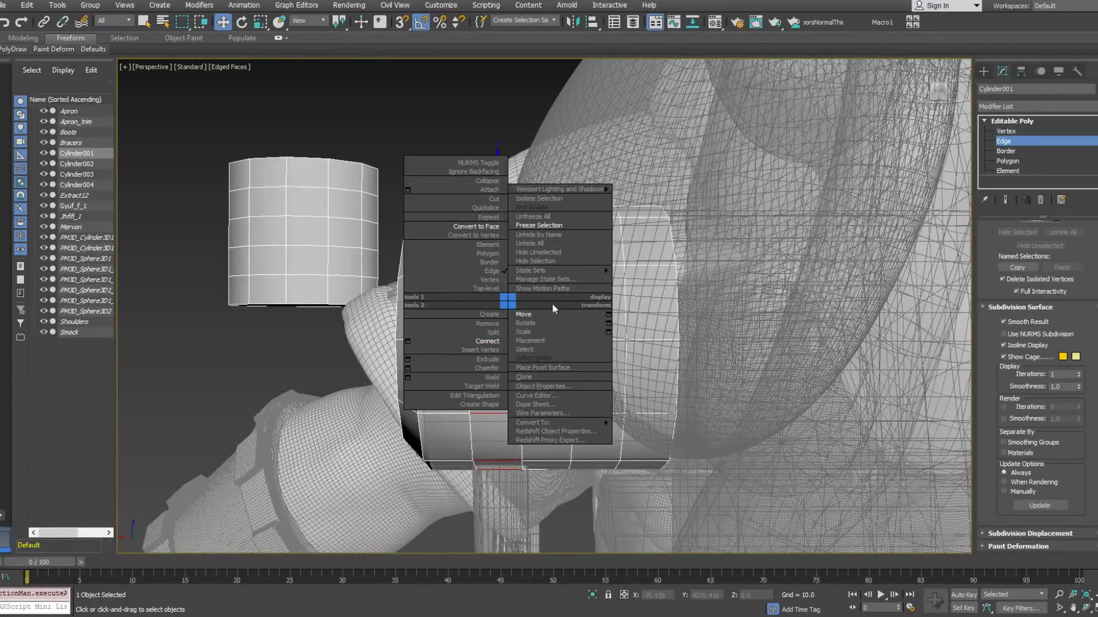
pyautogui.click(548, 332)
pyautogui.scroll(3, 542, 327)
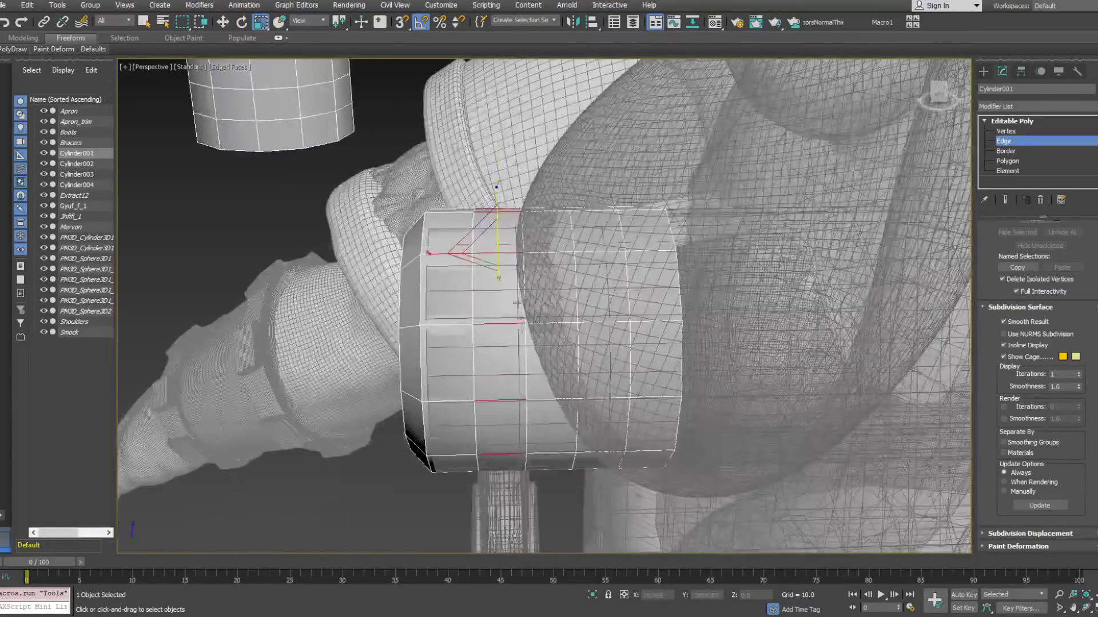
pyautogui.keyDown('alt'); pyautogui.moveTo(497, 239); pyautogui.dragTo(545, 324, button='middle'); pyautogui.keyUp('alt')
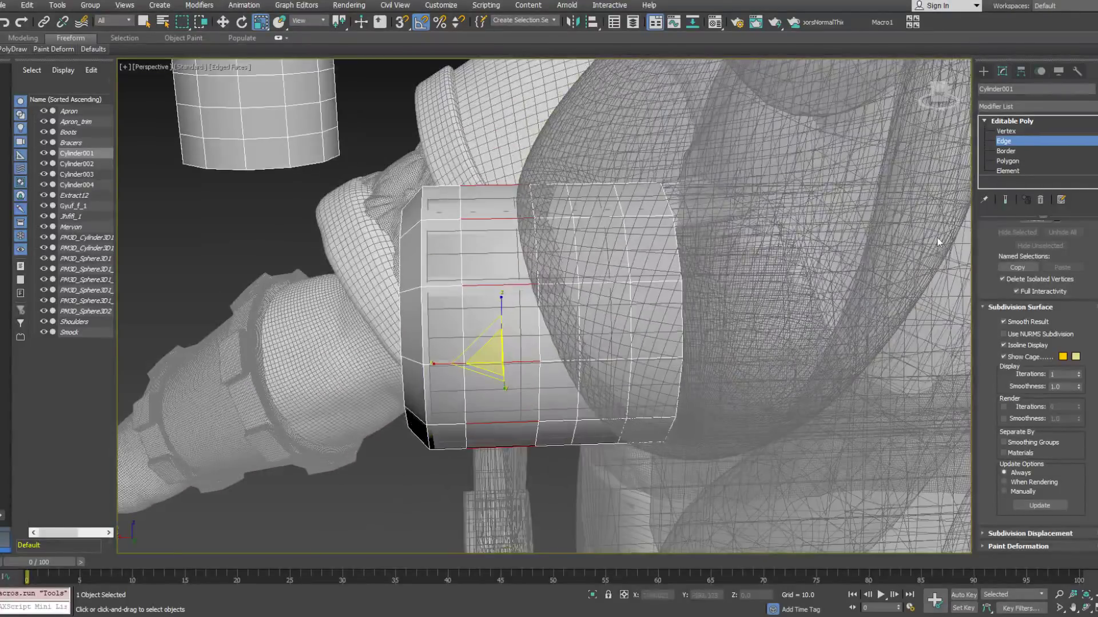
# Select all polygons of the widened middle band around the drum.
pyautogui.click(1008, 161)
pyautogui.keyDown('alt'); pyautogui.moveTo(492, 194); pyautogui.dragTo(489, 182, button='middle'); pyautogui.keyUp('alt')
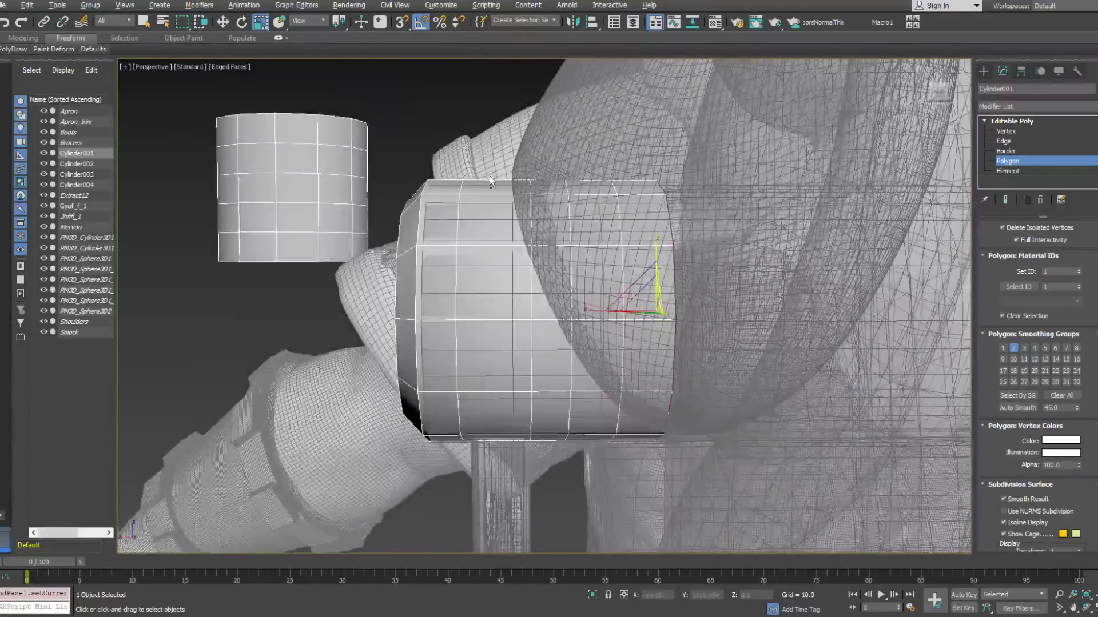
pyautogui.moveTo(486, 493); pyautogui.dragTo(486, 493)
pyautogui.moveTo(496, 446)
pyautogui.keyDown('alt'); pyautogui.mouseDown(button='middle')
pyautogui.moveTo(513, 370)
pyautogui.moveTo(539, 368)
pyautogui.moveTo(499, 430)
pyautogui.mouseUp(button='middle'); pyautogui.keyUp('alt')
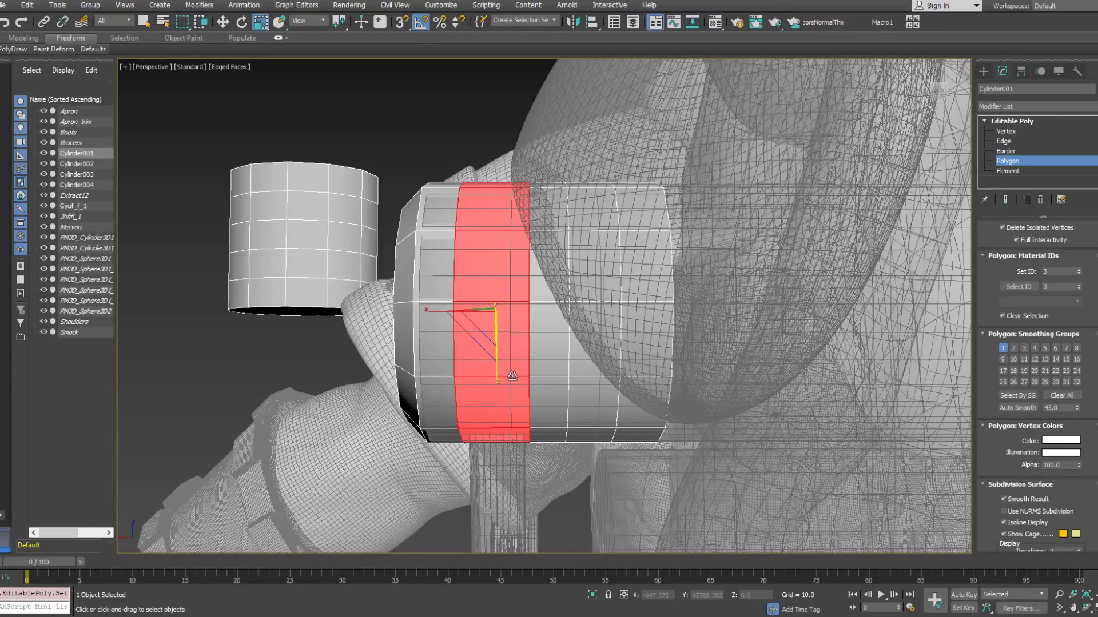
pyautogui.keyDown('alt'); pyautogui.moveTo(512, 377); pyautogui.dragTo(520, 361, button='middle'); pyautogui.keyUp('alt')
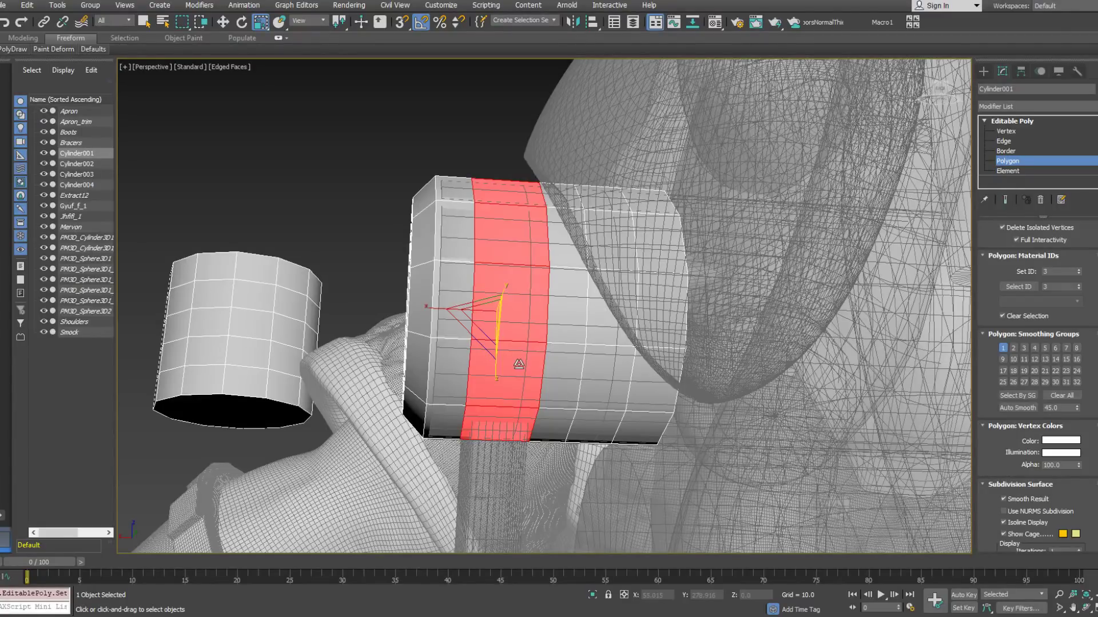
pyautogui.keyDown('alt'); pyautogui.moveTo(523, 334); pyautogui.dragTo(511, 351, button='middle'); pyautogui.keyUp('alt')
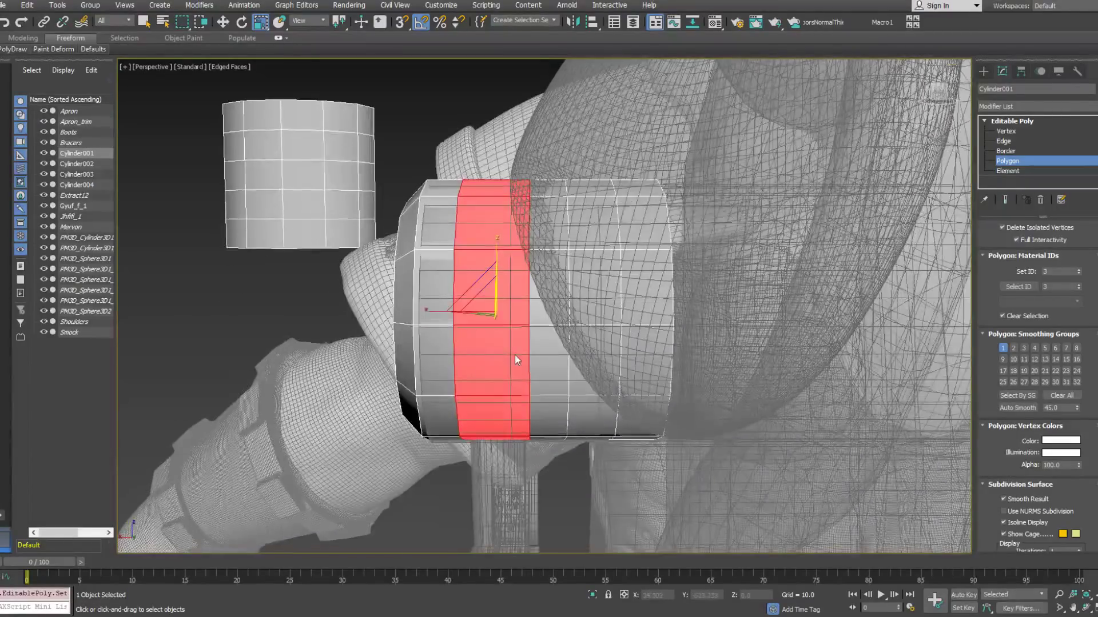
# Bevel the selected band inward along local normals with height -0.5 and outline -0.12 to form a groove.
pyautogui.rightClick(510, 351)
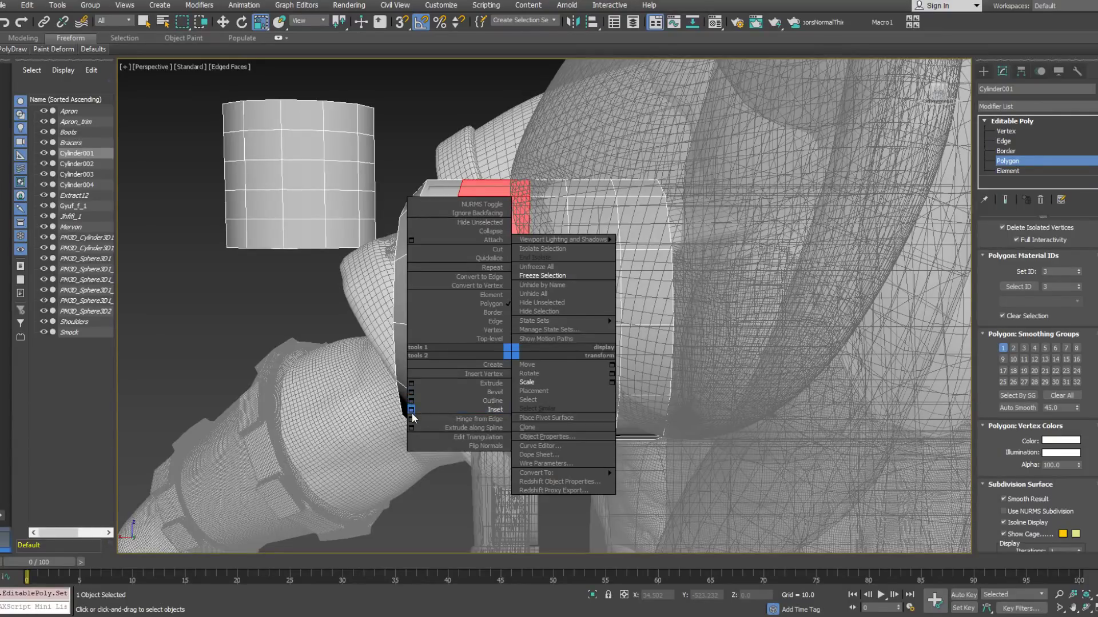
pyautogui.click(411, 392)
pyautogui.click(573, 351)
pyautogui.keyDown('alt'); pyautogui.moveTo(578, 372); pyautogui.dragTo(595, 434, button='middle'); pyautogui.keyUp('alt')
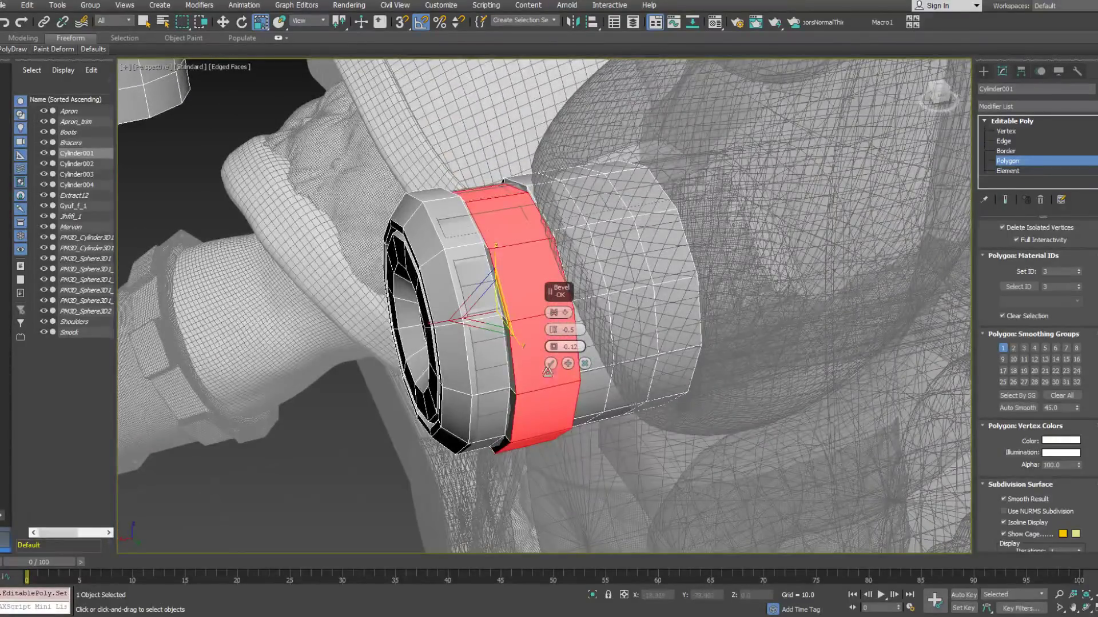
pyautogui.click(559, 315)
pyautogui.click(573, 340)
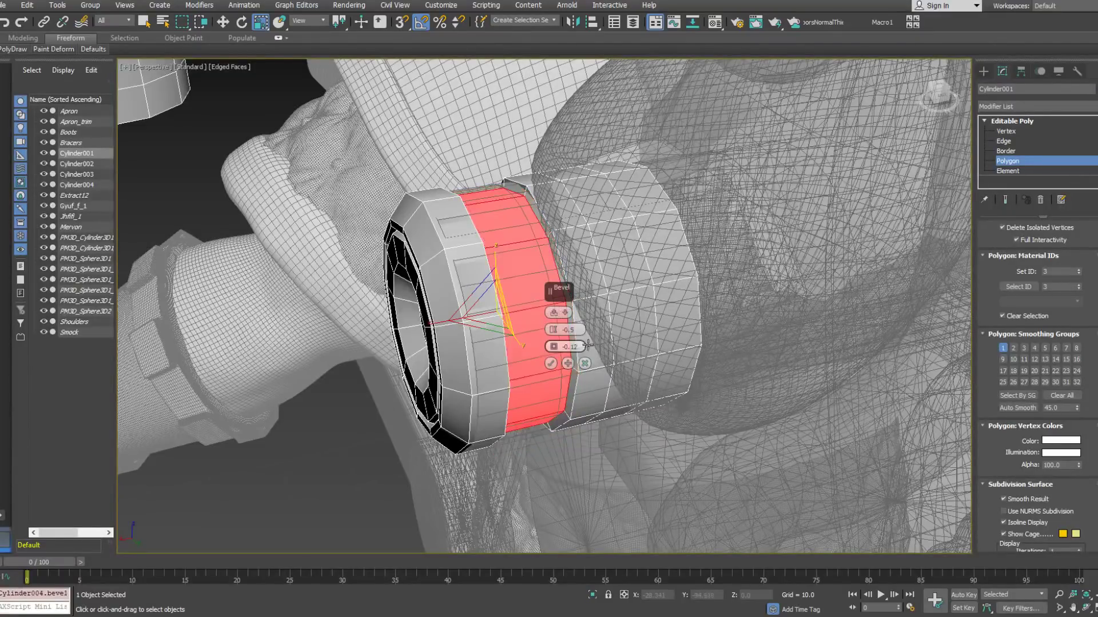
pyautogui.keyDown('alt'); pyautogui.moveTo(552, 382); pyautogui.dragTo(461, 326, button='middle'); pyautogui.keyUp('alt')
pyautogui.click(550, 366)
# Scale the groove's floor polygons along the drum's axis and radially inward to deepen the groove.
pyautogui.moveTo(436, 317); pyautogui.dragTo(440, 316)
pyautogui.keyDown('alt'); pyautogui.moveTo(441, 316); pyautogui.dragTo(533, 335, button='middle'); pyautogui.keyUp('alt')
pyautogui.moveTo(507, 305)
pyautogui.mouseDown()
pyautogui.moveTo(510, 325)
pyautogui.moveTo(509, 315)
pyautogui.mouseUp()
pyautogui.moveTo(509, 315)
pyautogui.keyDown('alt'); pyautogui.mouseDown(button='middle')
pyautogui.moveTo(492, 320)
pyautogui.moveTo(503, 238)
pyautogui.moveTo(521, 329)
pyautogui.mouseUp(button='middle'); pyautogui.keyUp('alt')
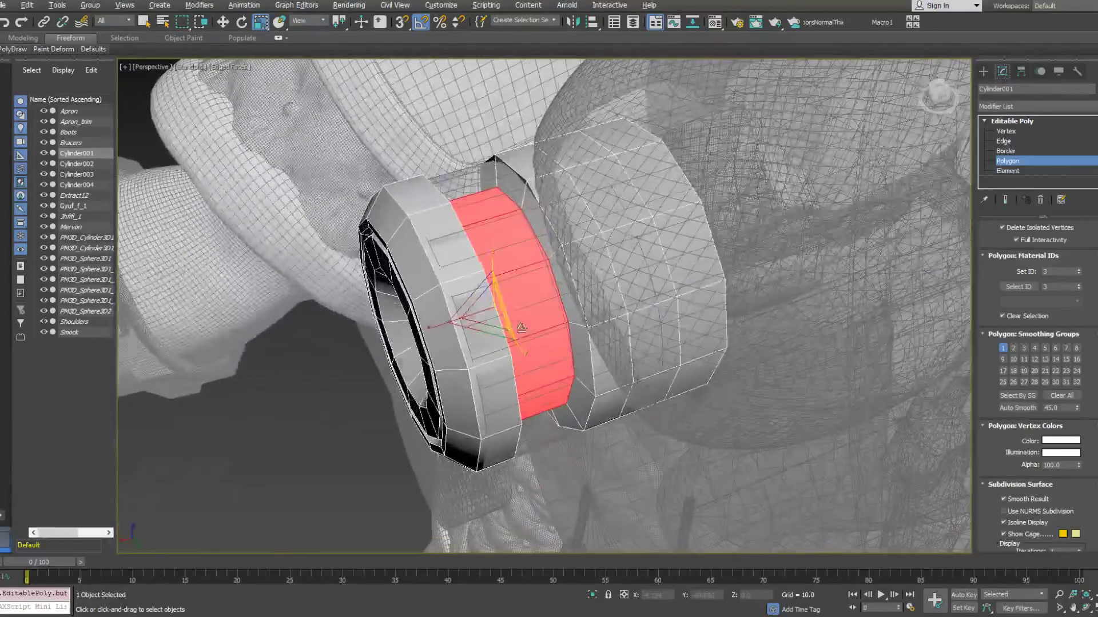
pyautogui.keyDown('alt'); pyautogui.moveTo(533, 312); pyautogui.dragTo(452, 248, button='middle'); pyautogui.keyUp('alt')
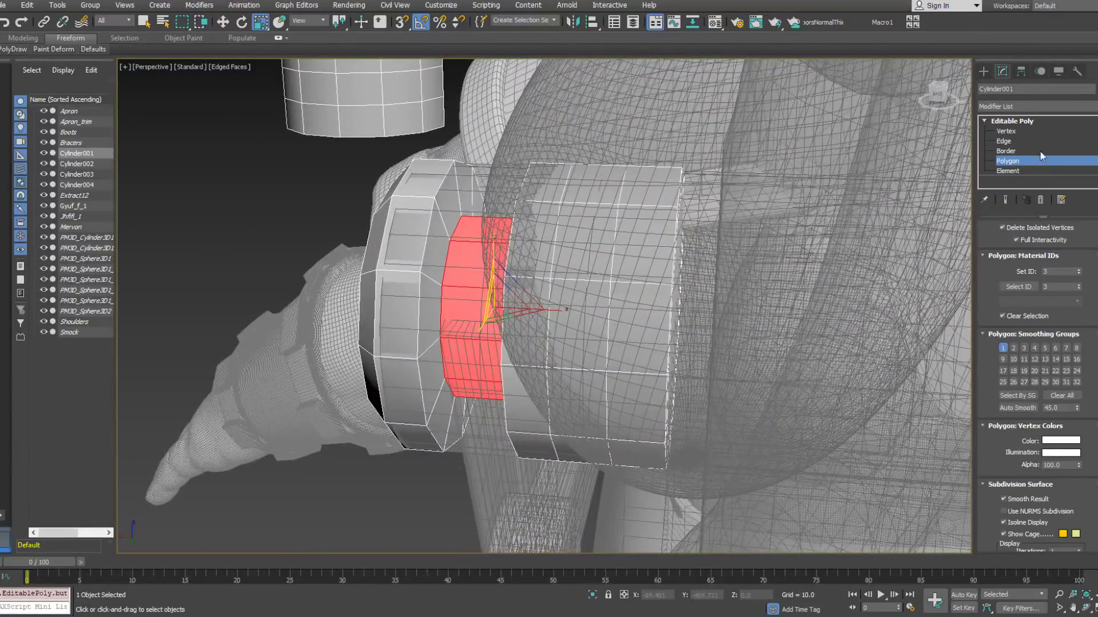
# Select the ring of edges across the groove's side walls and convert it to a face selection.
pyautogui.click(440, 224)
pyautogui.keyDown('alt'); pyautogui.moveTo(440, 224); pyautogui.dragTo(614, 215, button='middle'); pyautogui.keyUp('alt')
pyautogui.keyDown('alt'); pyautogui.moveTo(746, 246); pyautogui.dragTo(643, 261, button='middle'); pyautogui.keyUp('alt')
pyautogui.scroll(10, 1077, 326)
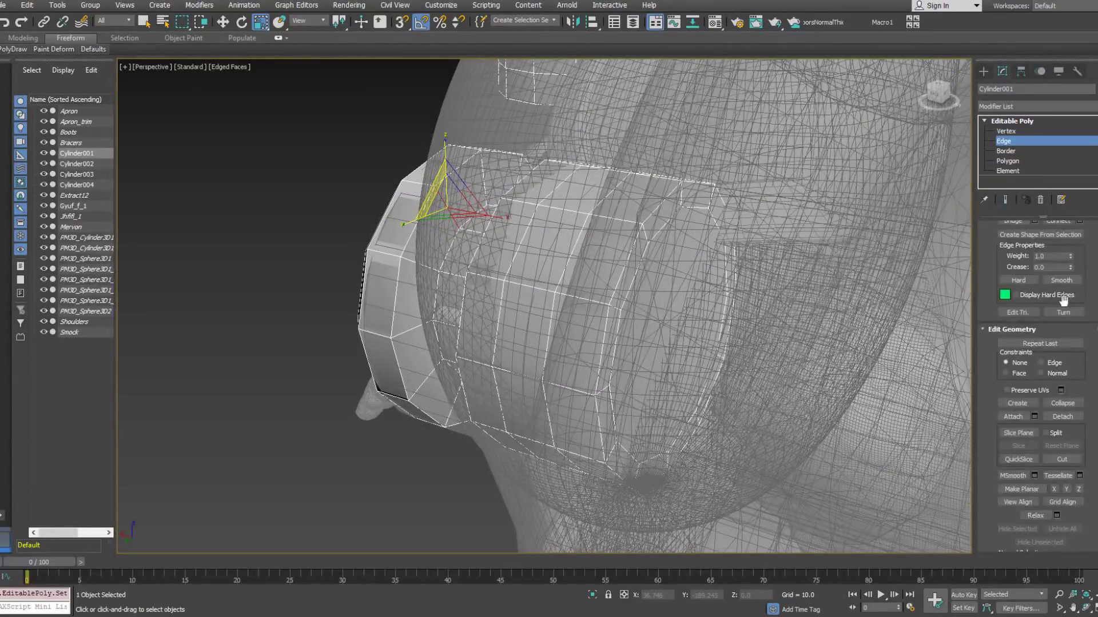
pyautogui.click(1028, 280)
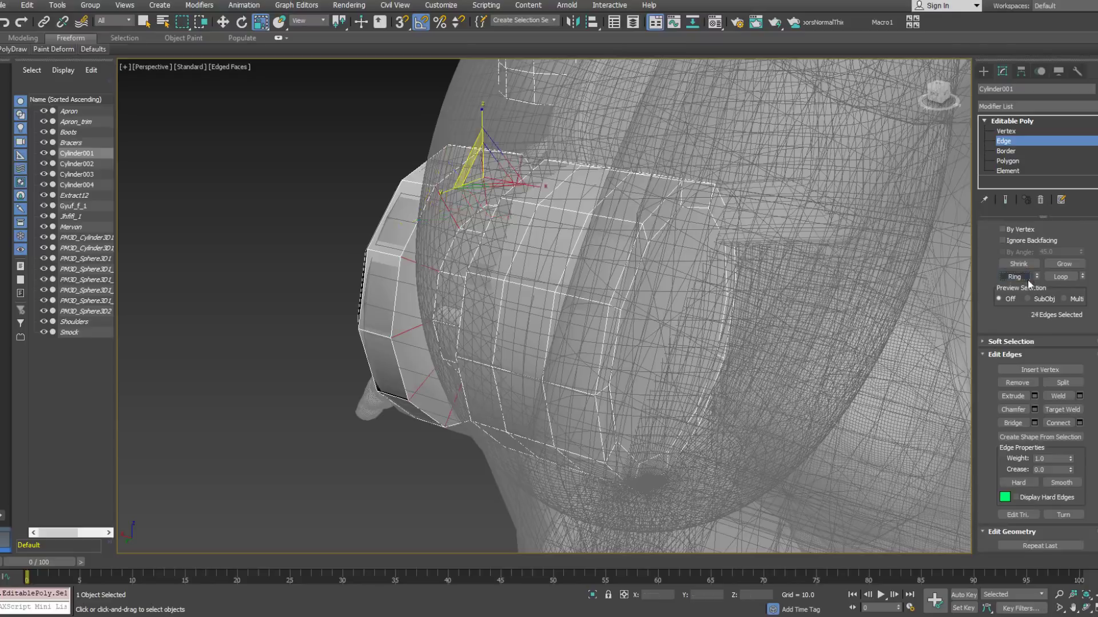
pyautogui.keyDown('alt'); pyautogui.moveTo(481, 284); pyautogui.dragTo(606, 341, button='middle'); pyautogui.keyUp('alt')
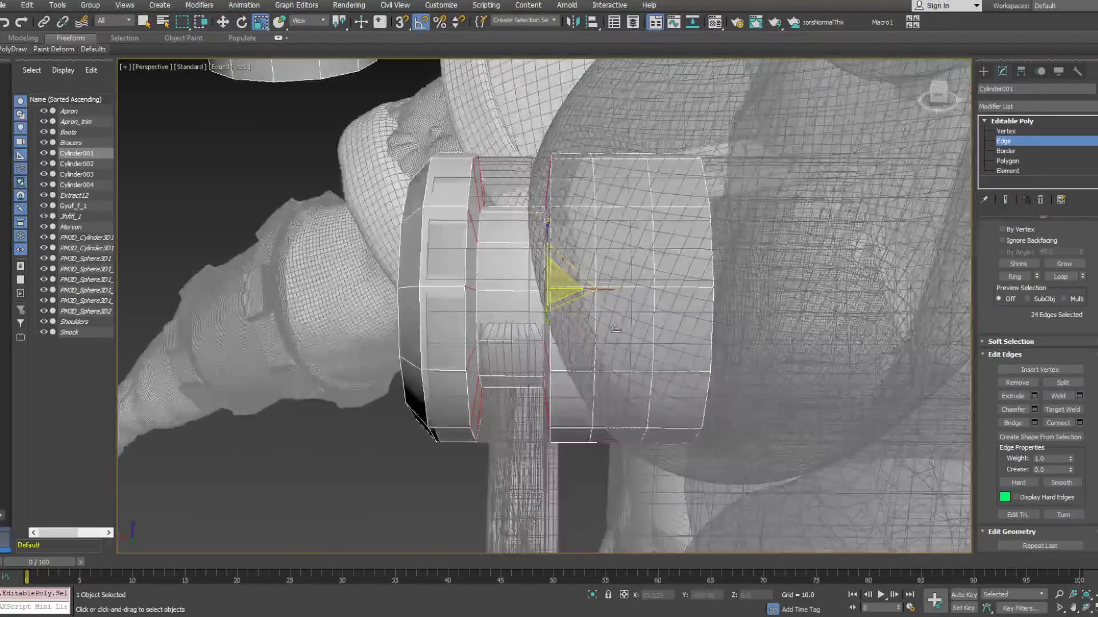
pyautogui.rightClick(560, 314)
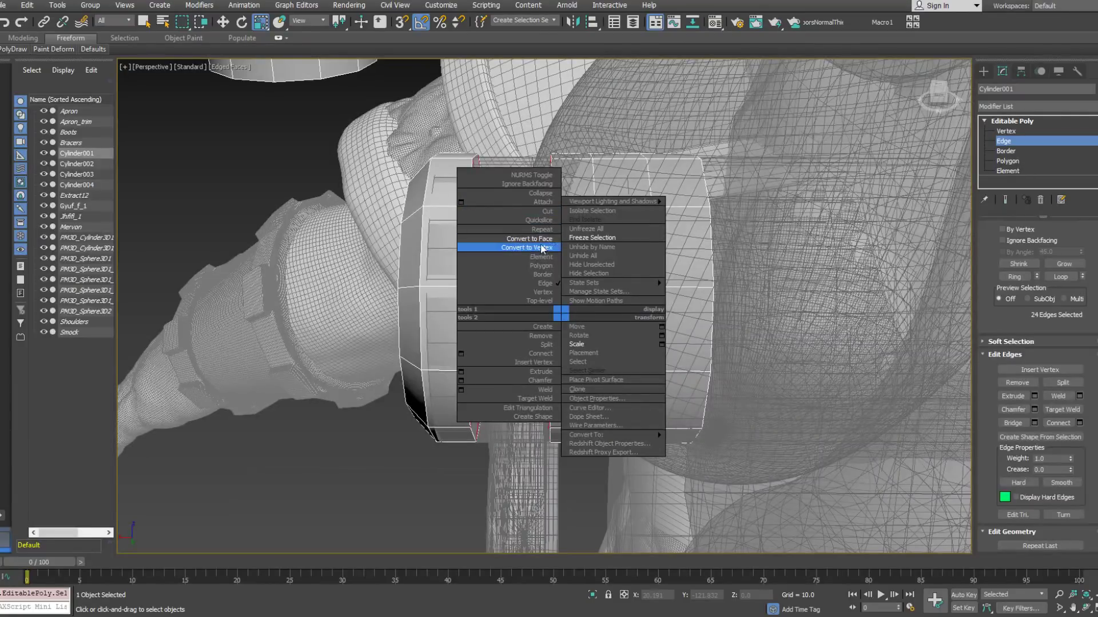
pyautogui.click(529, 238)
# Assign smoothing group 2 to the polygons of both groove side walls.
pyautogui.keyDown('alt'); pyautogui.moveTo(529, 238); pyautogui.dragTo(753, 344, button='middle'); pyautogui.keyUp('alt')
pyautogui.scroll(-5, 1076, 426)
pyautogui.moveTo(1093, 449); pyautogui.dragTo(1091, 195)
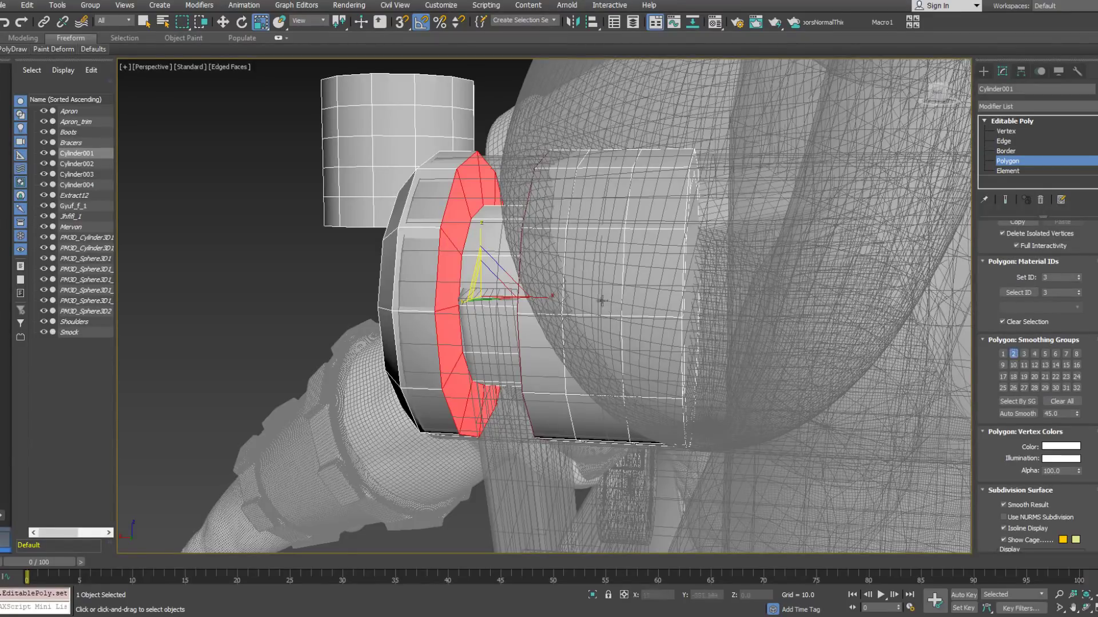
pyautogui.keyDown('alt'); pyautogui.moveTo(610, 303); pyautogui.dragTo(574, 308, button='middle'); pyautogui.keyUp('alt')
pyautogui.keyDown('alt'); pyautogui.moveTo(607, 270); pyautogui.dragTo(584, 335, button='middle'); pyautogui.keyUp('alt')
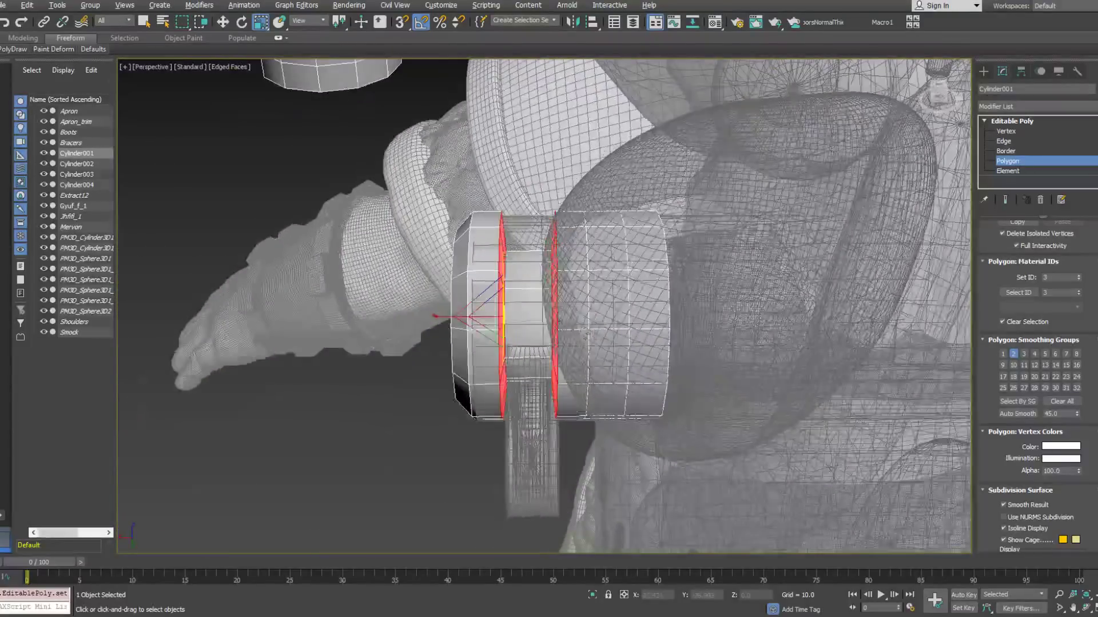
# Shrink the polygons of the groove's inner core radially toward the drum's axis.
pyautogui.keyDown('alt'); pyautogui.moveTo(530, 431); pyautogui.dragTo(553, 316, button='middle'); pyautogui.keyUp('alt')
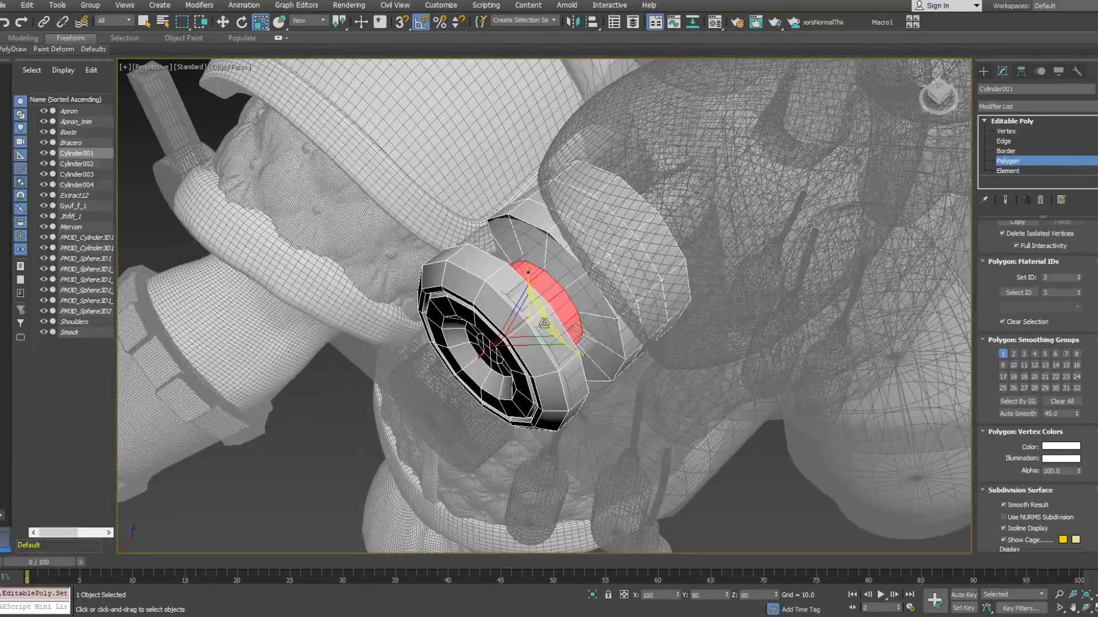
pyautogui.keyDown('alt'); pyautogui.moveTo(544, 323); pyautogui.dragTo(574, 315, button='middle'); pyautogui.keyUp('alt')
pyautogui.moveTo(542, 314)
pyautogui.mouseDown()
pyautogui.moveTo(540, 341)
pyautogui.moveTo(539, 319)
pyautogui.mouseUp()
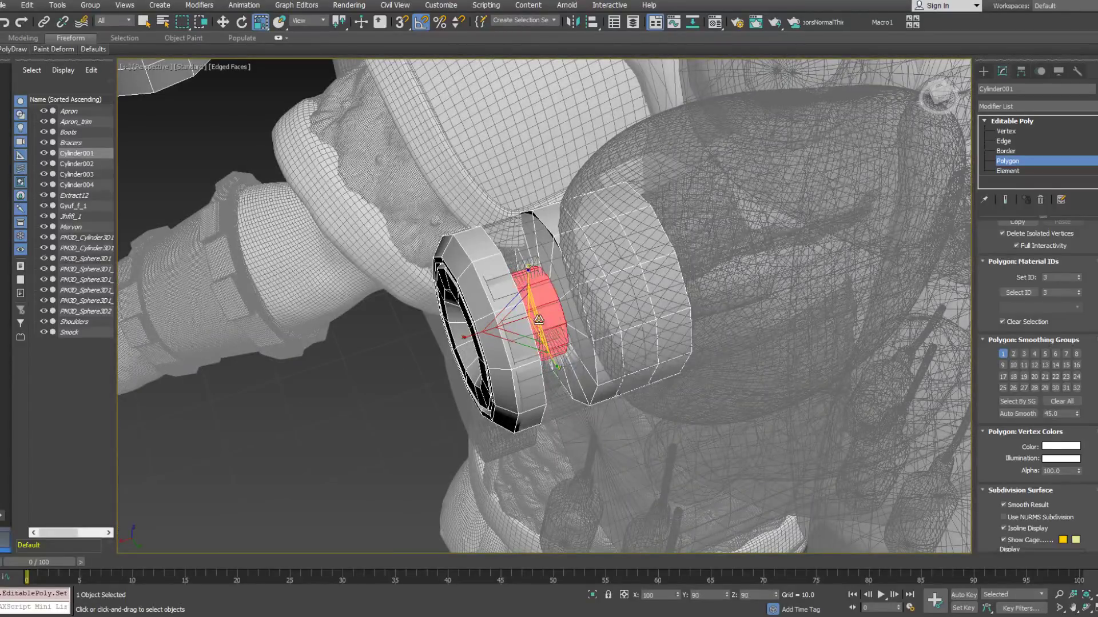
# Clone the groove's core polygons to a new element while scaling the copy outward around the core.
pyautogui.keyDown('alt'); pyautogui.moveTo(538, 319); pyautogui.dragTo(547, 311, button='middle'); pyautogui.keyUp('alt')
pyautogui.moveTo(542, 312); pyautogui.dragTo(554, 306)
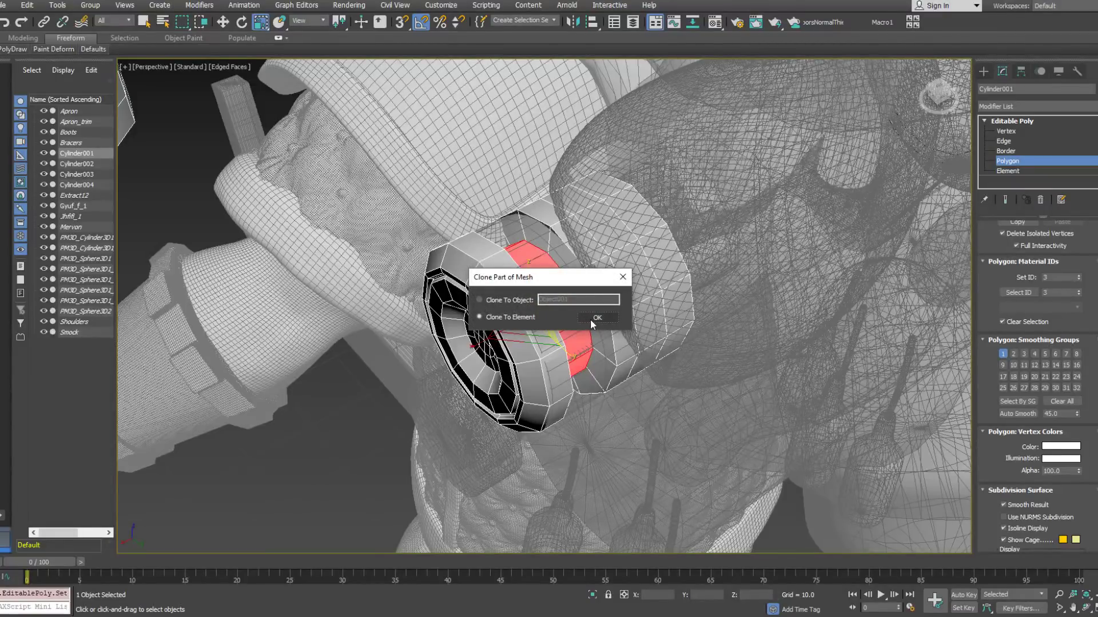
pyautogui.click(596, 318)
pyautogui.keyDown('alt'); pyautogui.moveTo(591, 321); pyautogui.dragTo(564, 306, button='middle'); pyautogui.keyUp('alt')
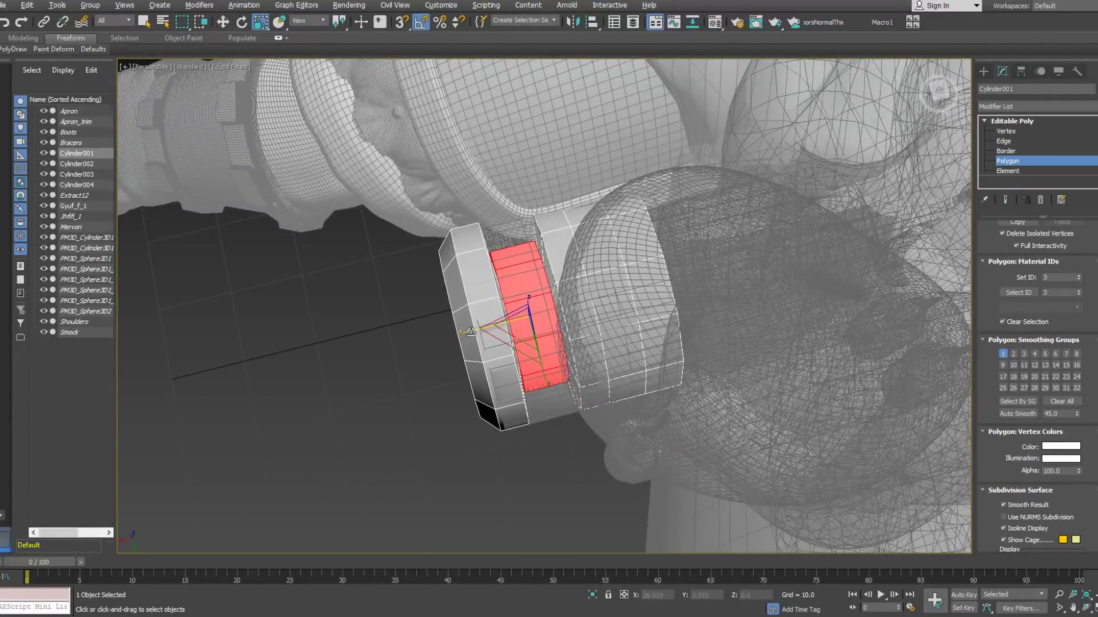
# Cap both open borders of the cloned ring that sits in the drum's groove.
pyautogui.keyDown('alt'); pyautogui.moveTo(470, 332); pyautogui.dragTo(537, 260, button='middle'); pyautogui.keyUp('alt')
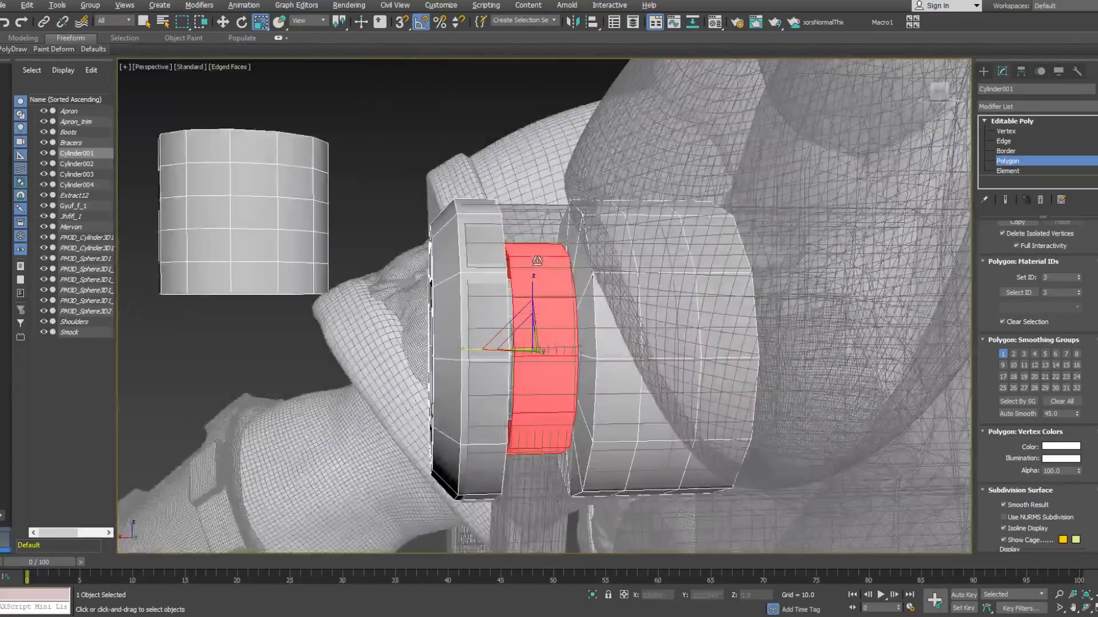
pyautogui.click(1004, 151)
pyautogui.click(570, 316)
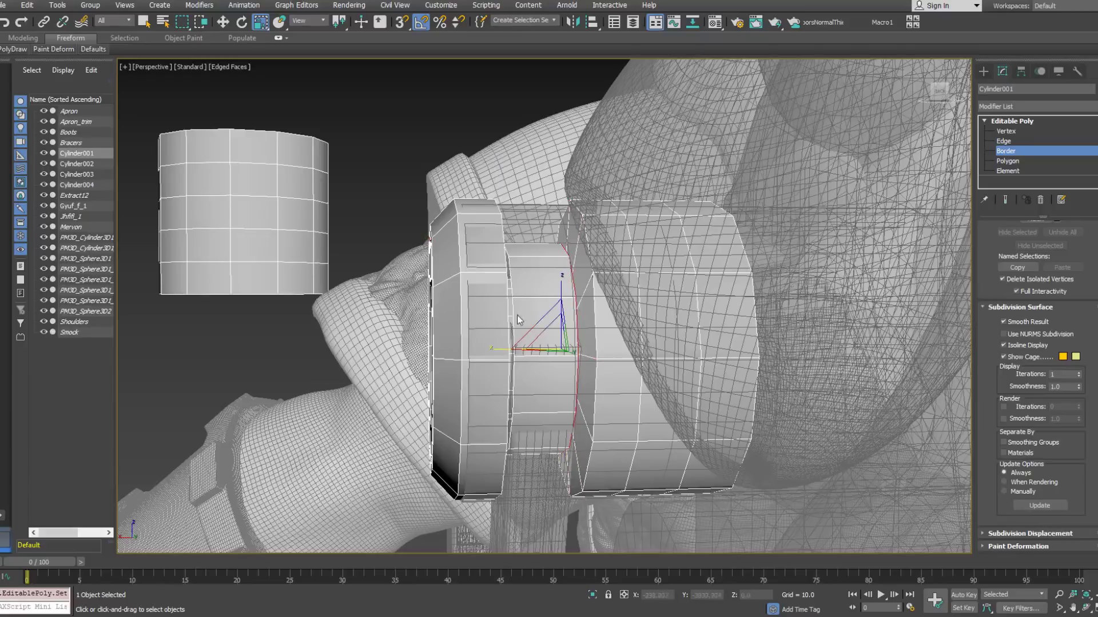
pyautogui.rightClick(636, 303)
pyautogui.click(609, 334)
pyautogui.click(513, 318)
pyautogui.rightClick(515, 318)
pyautogui.click(496, 344)
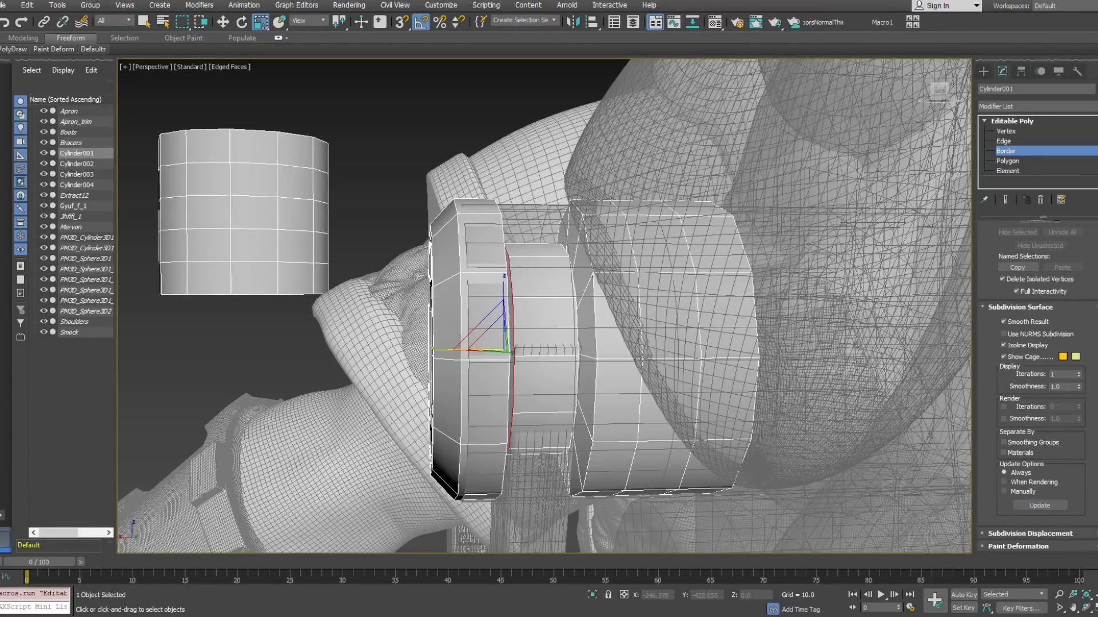
# Inset the two end-cap polygons of the groove ring by 1.0.
pyautogui.keyDown('alt'); pyautogui.moveTo(686, 349); pyautogui.dragTo(656, 377, button='middle'); pyautogui.keyUp('alt')
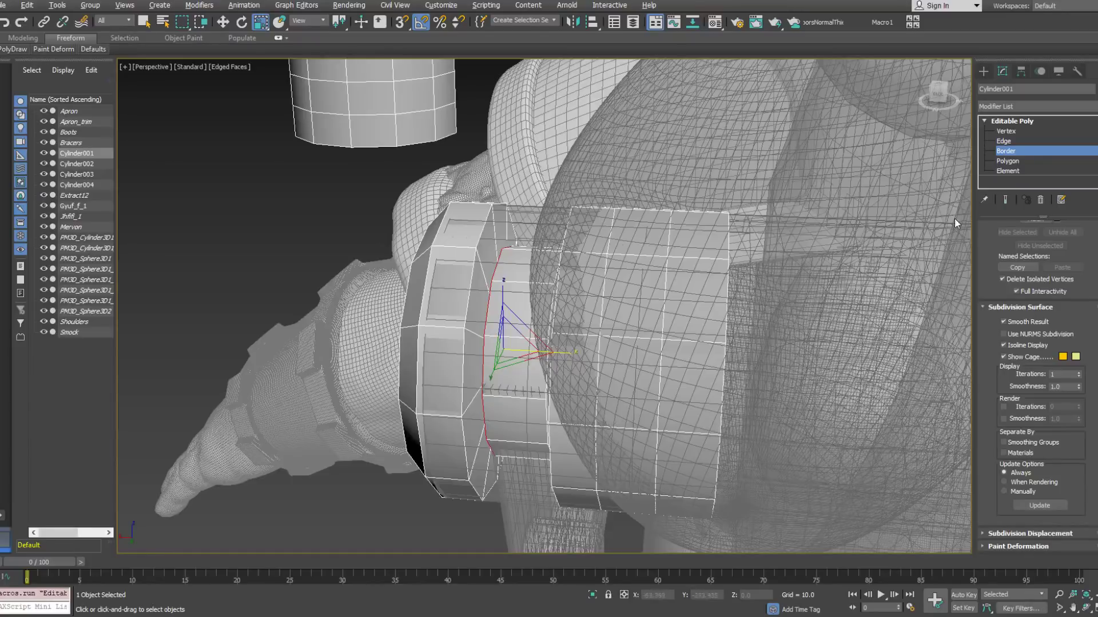
pyautogui.click(1005, 161)
pyautogui.keyDown('alt'); pyautogui.moveTo(532, 343); pyautogui.dragTo(514, 367, button='middle'); pyautogui.keyUp('alt')
pyautogui.click(512, 333)
pyautogui.click(569, 348)
pyautogui.scroll(3, 515, 366)
pyautogui.keyDown('alt'); pyautogui.moveTo(539, 367); pyautogui.dragTo(522, 359, button='middle'); pyautogui.keyUp('alt')
pyautogui.keyDown('alt'); pyautogui.moveTo(598, 321); pyautogui.dragTo(598, 332, button='middle'); pyautogui.keyUp('alt')
pyautogui.rightClick(598, 330)
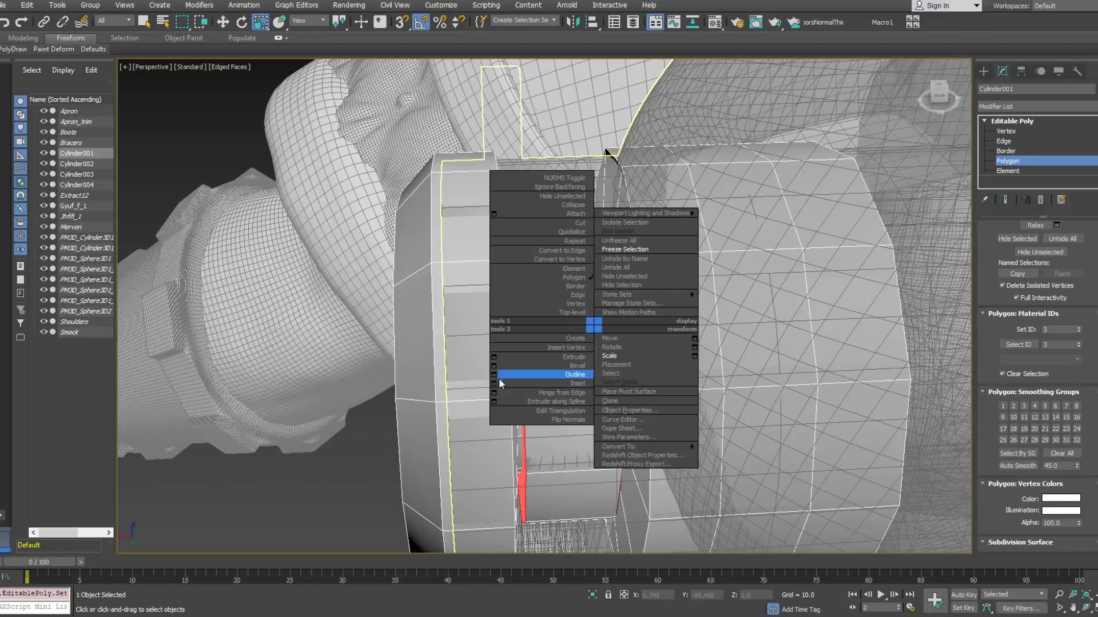
pyautogui.click(496, 380)
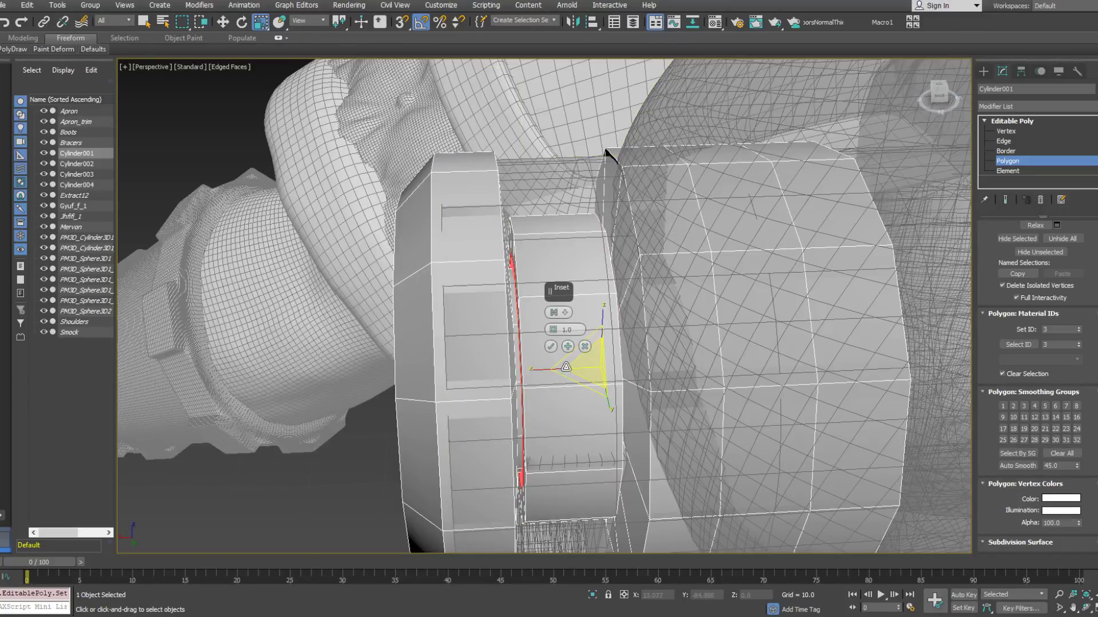
pyautogui.click(551, 347)
# Grow the end-cap selection to include the inset borders and assign smoothing group 2 to these polygons.
pyautogui.keyDown('alt'); pyautogui.moveTo(551, 347); pyautogui.dragTo(608, 344, button='middle'); pyautogui.keyUp('alt')
pyautogui.moveTo(1030, 357); pyautogui.dragTo(1031, 569)
pyautogui.moveTo(1089, 306); pyautogui.dragTo(1090, 489)
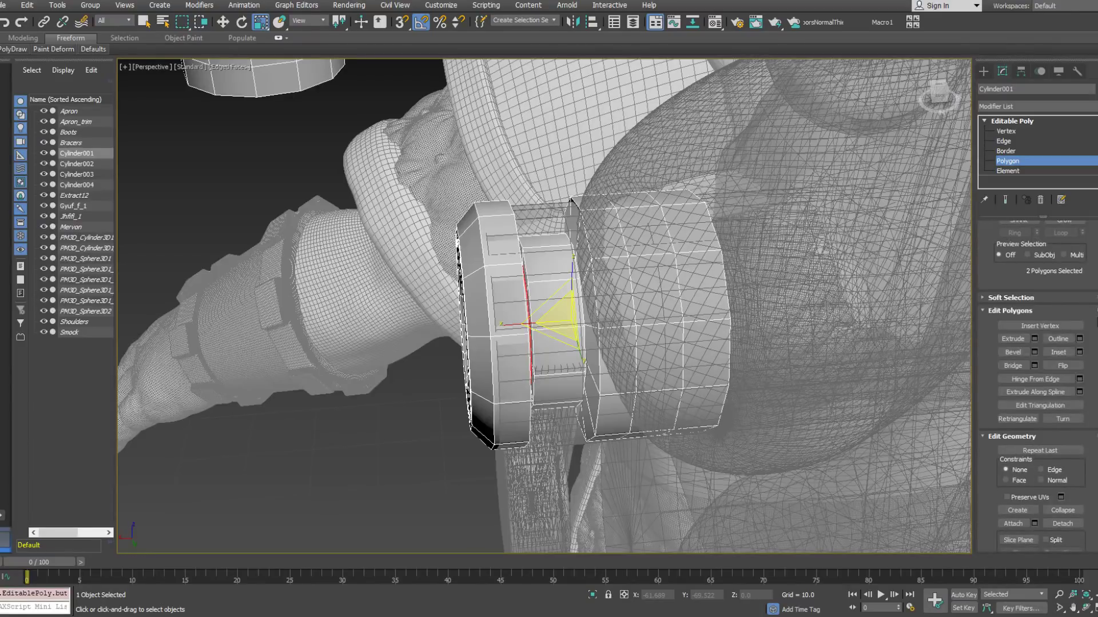
pyautogui.moveTo(1091, 323); pyautogui.dragTo(1091, 414)
pyautogui.click(1064, 290)
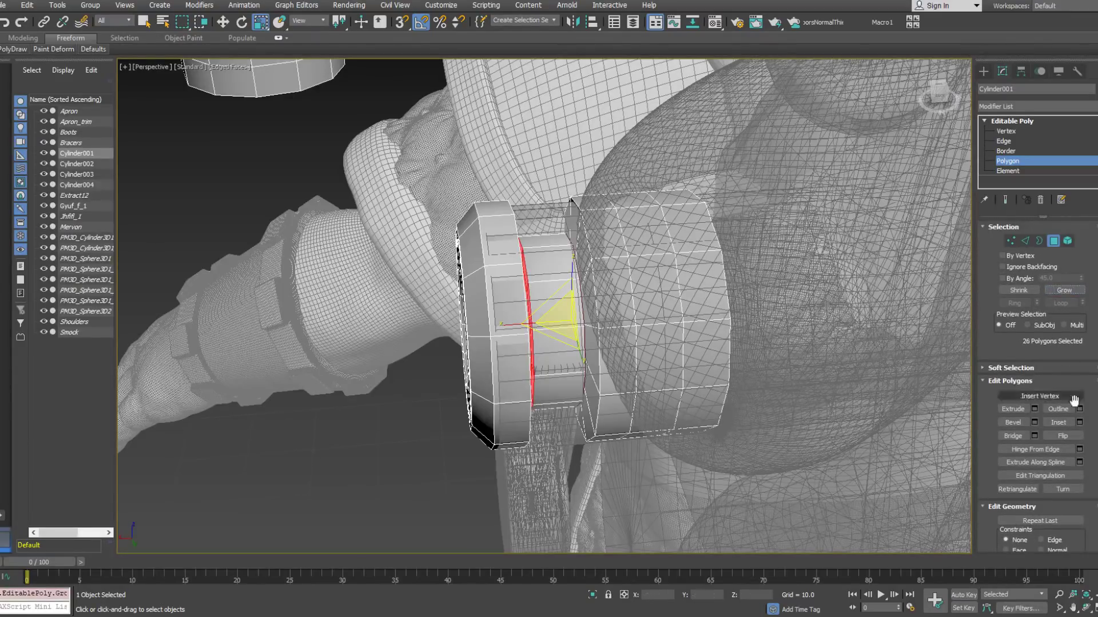
pyautogui.scroll(-5, 1079, 378)
pyautogui.scroll(-4, 1088, 432)
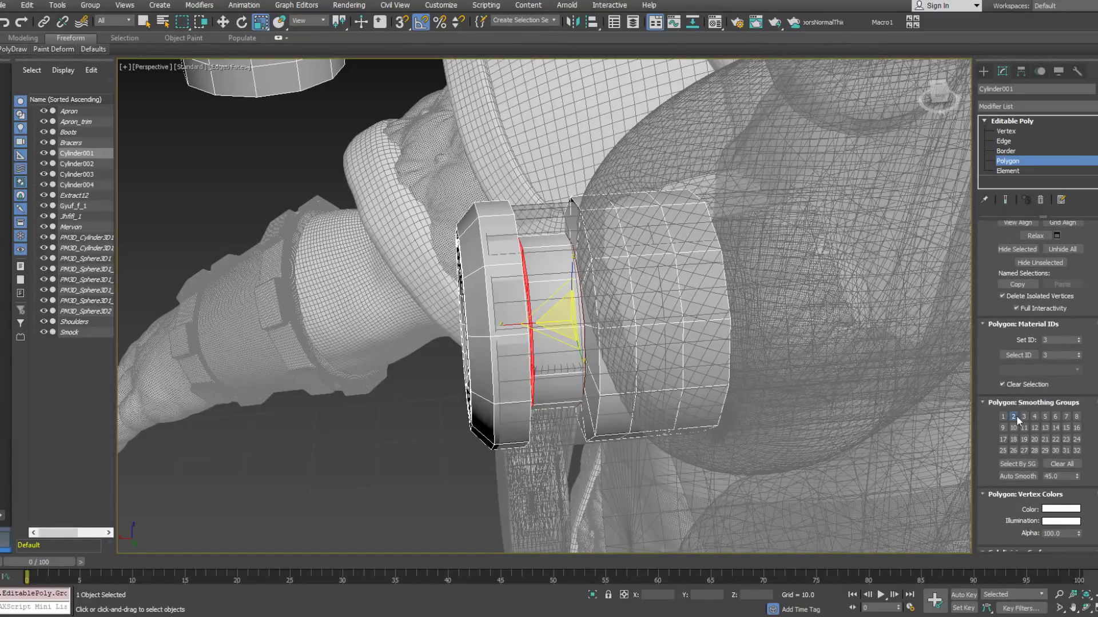
pyautogui.click(1013, 417)
# Examine the spare cylinders beside the character and compare them with the drum on the backpack.
pyautogui.scroll(-10, 743, 319)
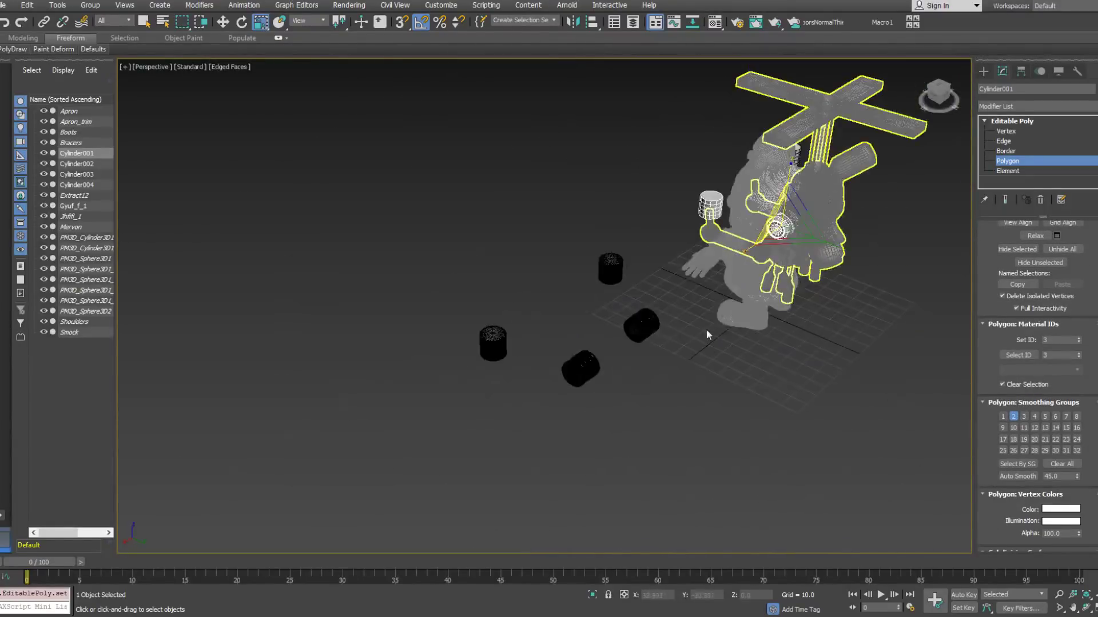
pyautogui.scroll(5, 707, 334)
pyautogui.moveTo(512, 330); pyautogui.dragTo(589, 377, button='middle')
pyautogui.scroll(3, 583, 247)
pyautogui.scroll(-3, 574, 266)
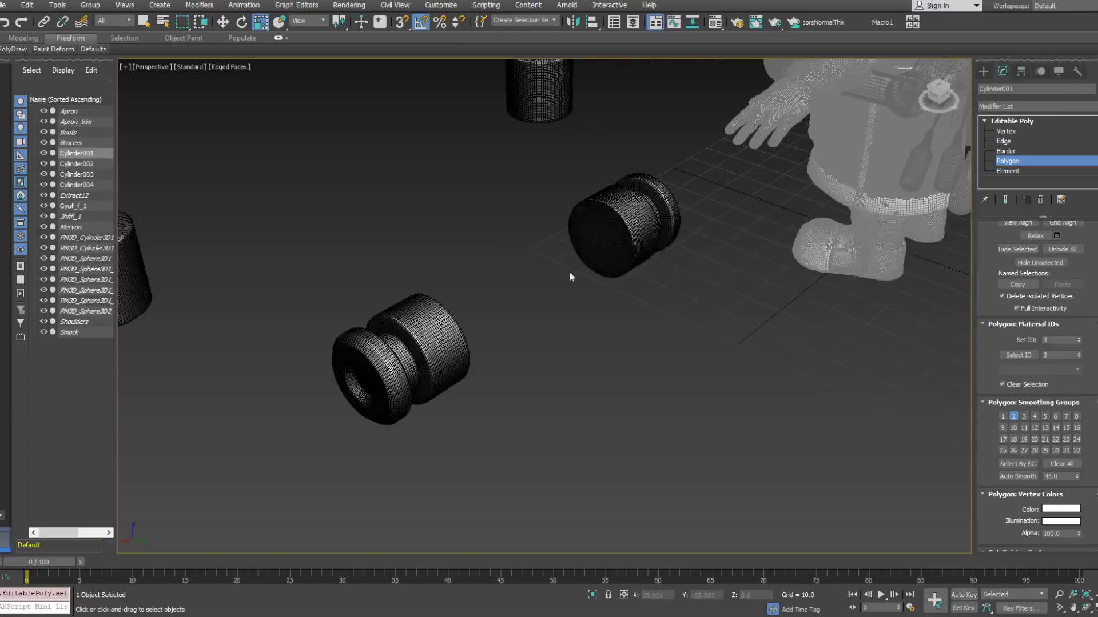
pyautogui.keyDown('alt'); pyautogui.moveTo(549, 316); pyautogui.dragTo(520, 313, button='middle'); pyautogui.keyUp('alt')
pyautogui.moveTo(634, 187); pyautogui.dragTo(522, 303, button='middle')
pyautogui.scroll(-3, 522, 304)
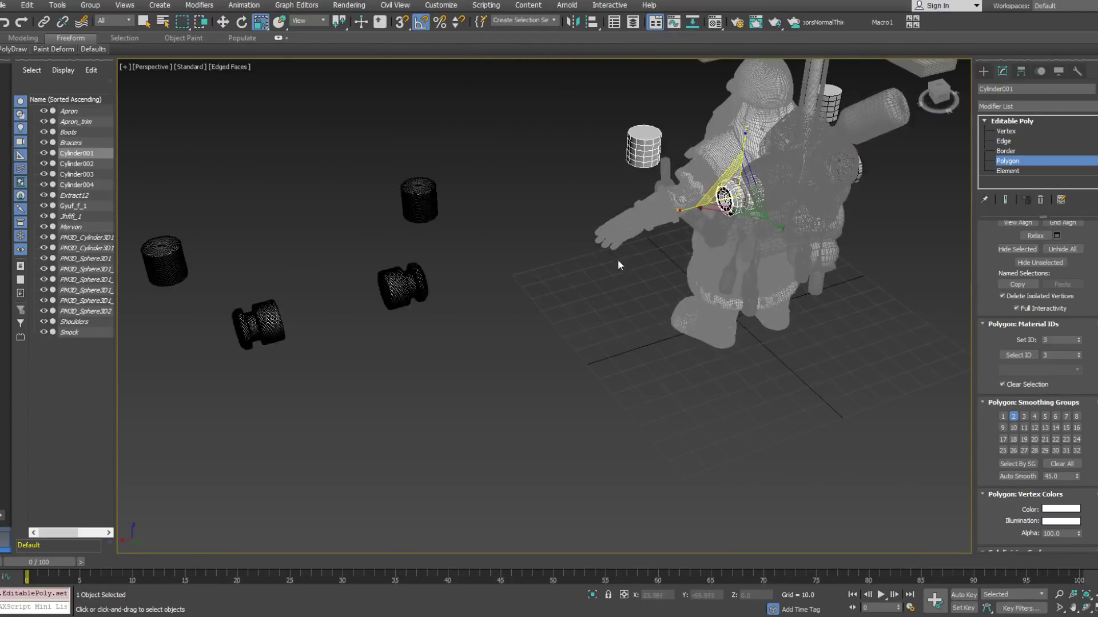
pyautogui.scroll(5, 787, 187)
pyautogui.scroll(-3, 598, 223)
pyautogui.scroll(8, 598, 223)
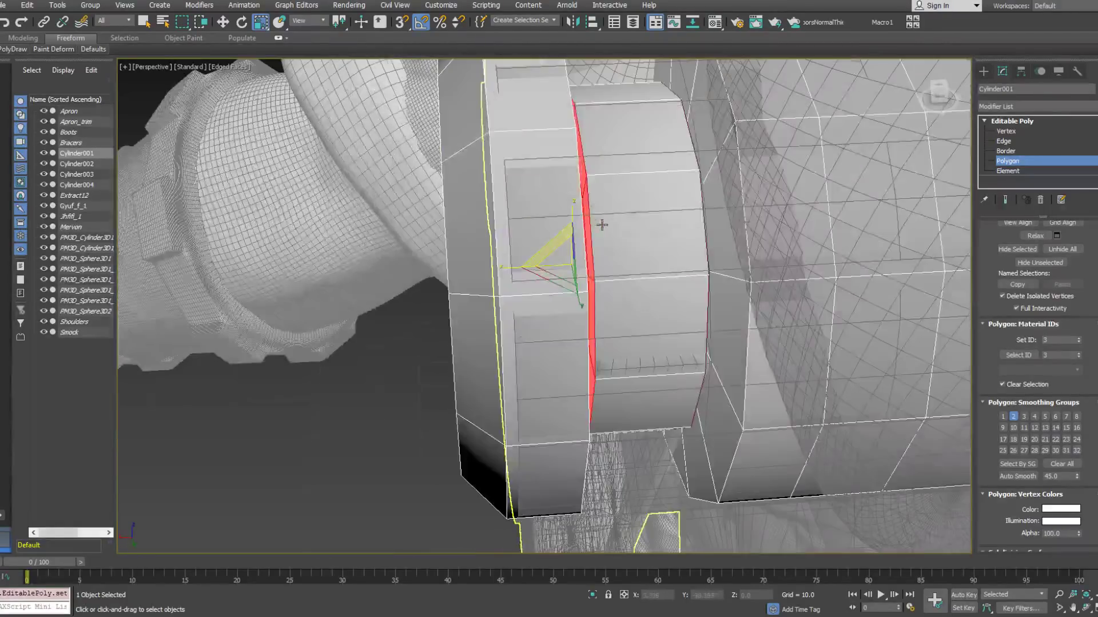
# Select the groove ring as an element and scale it slightly along the drum's axis.
pyautogui.click(1006, 172)
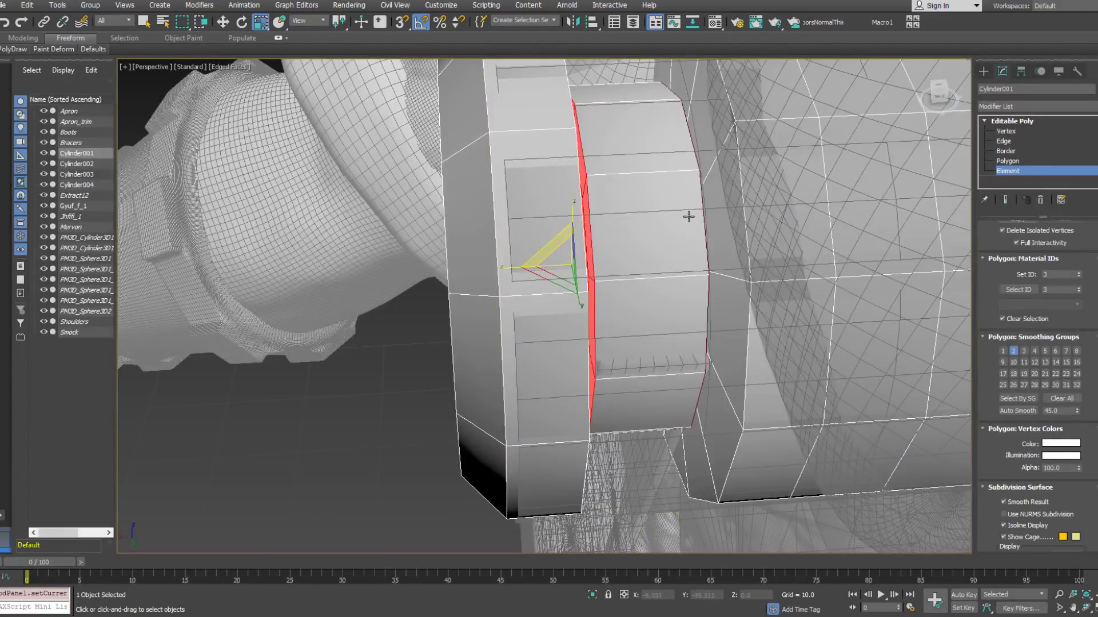
pyautogui.click(688, 216)
pyautogui.keyDown('alt'); pyautogui.moveTo(688, 216); pyautogui.dragTo(645, 246, button='middle'); pyautogui.keyUp('alt')
pyautogui.moveTo(682, 266); pyautogui.dragTo(672, 267)
# Select polygons on the groove ring's underside and examine from several angles how the ring meets the arm below the drum.
pyautogui.keyDown('alt'); pyautogui.moveTo(672, 266); pyautogui.dragTo(689, 234, button='middle'); pyautogui.keyUp('alt')
pyautogui.scroll(-8, 667, 259)
pyautogui.keyDown('alt'); pyautogui.moveTo(562, 293); pyautogui.dragTo(718, 265, button='middle'); pyautogui.keyUp('alt')
pyautogui.scroll(5, 512, 301)
pyautogui.keyDown('alt'); pyautogui.moveTo(494, 268); pyautogui.dragTo(303, 446, button='middle'); pyautogui.keyUp('alt')
pyautogui.moveTo(863, 309); pyautogui.dragTo(543, 280, button='middle')
pyautogui.scroll(3, 558, 280)
pyautogui.keyDown('alt'); pyautogui.moveTo(617, 292); pyautogui.dragTo(748, 179, button='middle'); pyautogui.keyUp('alt')
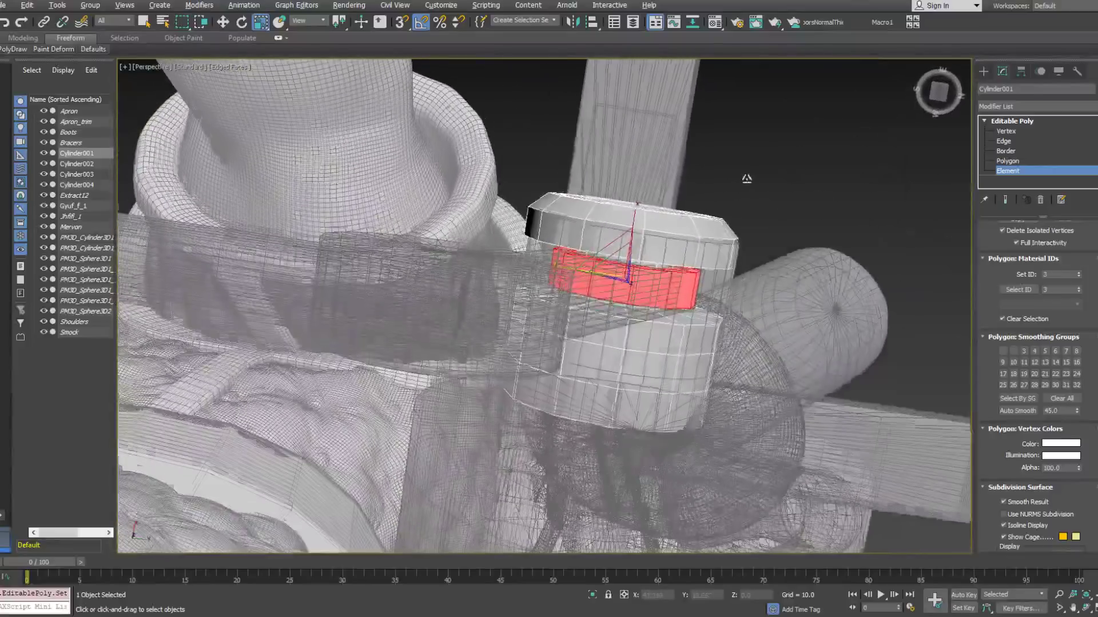
pyautogui.click(1003, 169)
pyautogui.click(1006, 161)
pyautogui.click(662, 290)
pyautogui.keyDown('alt'); pyautogui.moveTo(665, 290); pyautogui.dragTo(658, 372, button='middle'); pyautogui.keyUp('alt')
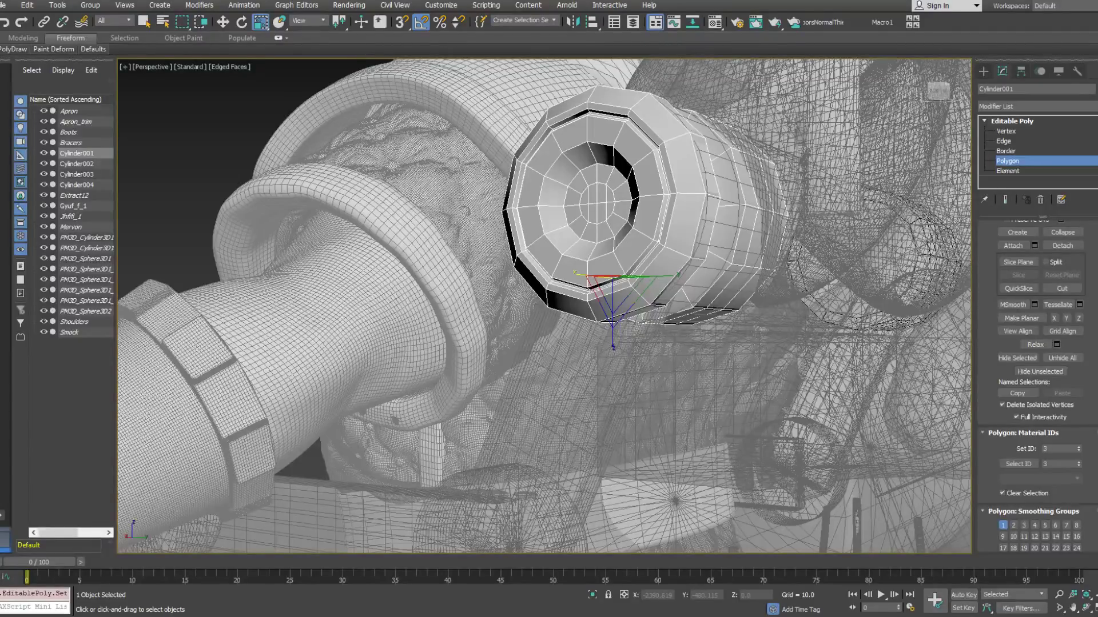
pyautogui.scroll(-5, 657, 371)
pyautogui.keyDown('alt'); pyautogui.moveTo(657, 371); pyautogui.dragTo(700, 218, button='middle'); pyautogui.keyUp('alt')
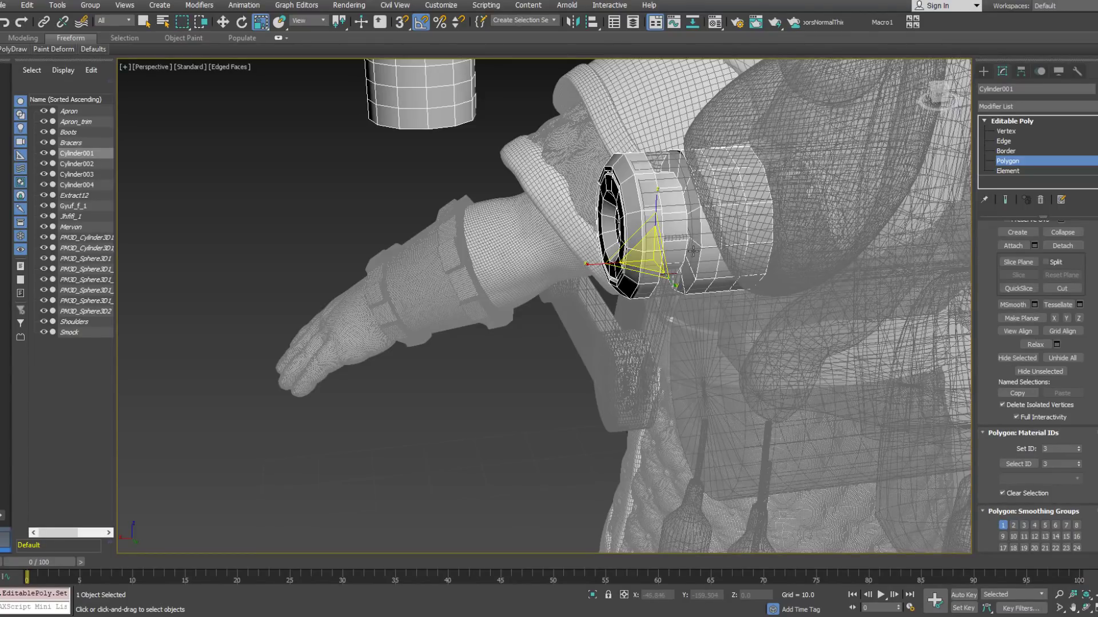
pyautogui.keyDown('alt'); pyautogui.moveTo(689, 252); pyautogui.dragTo(798, 291, button='middle'); pyautogui.keyUp('alt')
pyautogui.scroll(3, 673, 246)
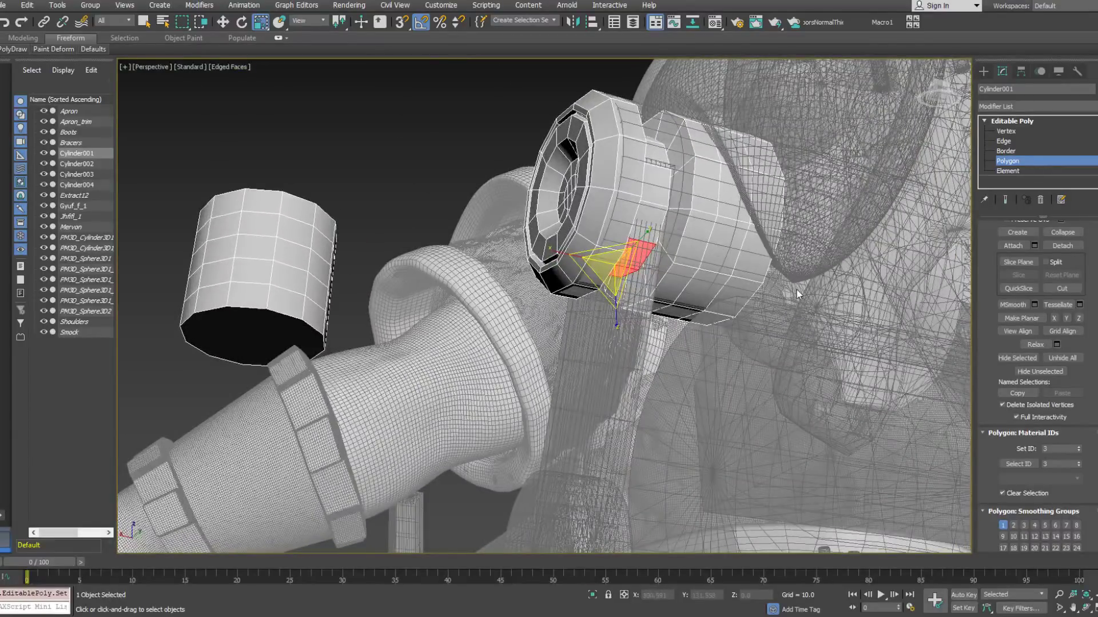
pyautogui.moveTo(621, 393); pyautogui.dragTo(675, 335, button='middle')
pyautogui.scroll(-4, 595, 306)
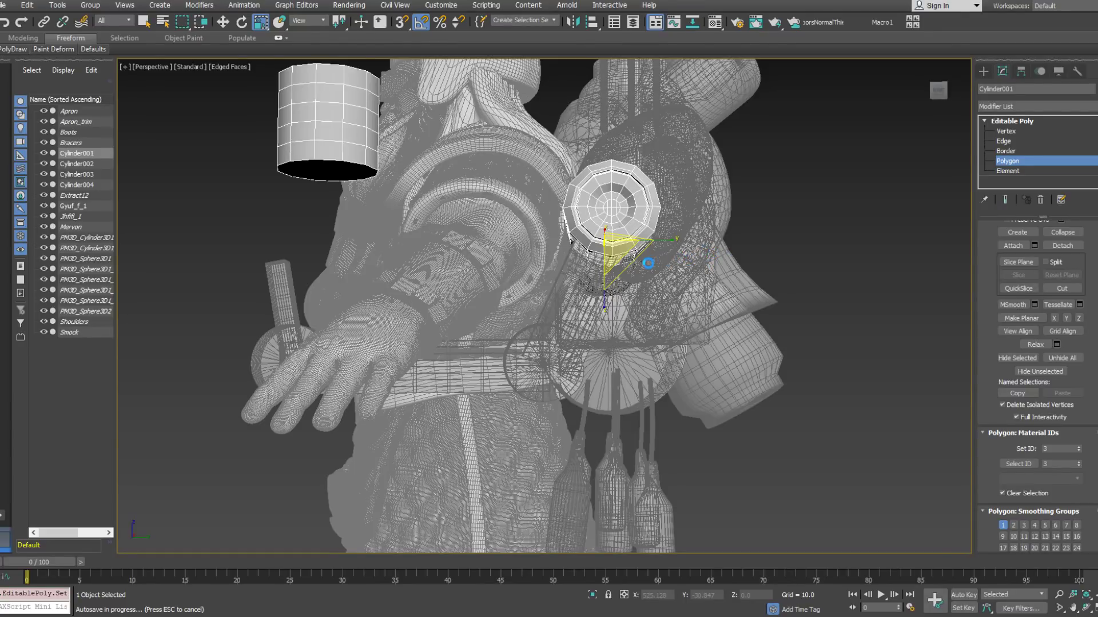
pyautogui.keyDown('alt'); pyautogui.moveTo(706, 264); pyautogui.dragTo(616, 296, button='middle'); pyautogui.keyUp('alt')
pyautogui.scroll(3, 596, 246)
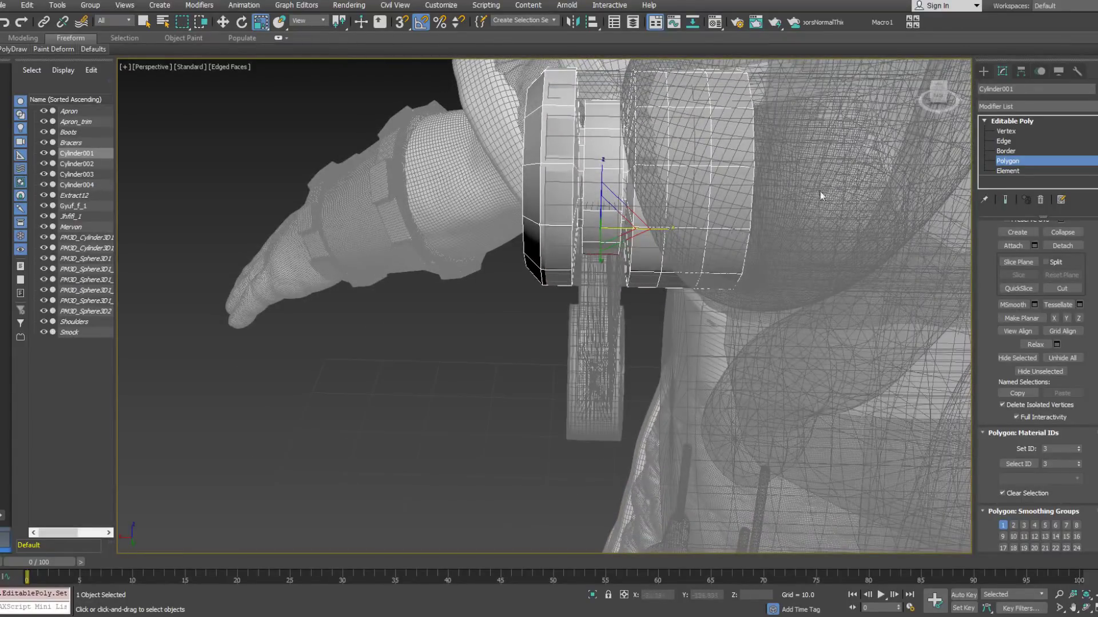
# Select the edge rings of both groove side walls and scale them along the drum's axis to widen the groove.
pyautogui.click(1004, 141)
pyautogui.scroll(5, 566, 196)
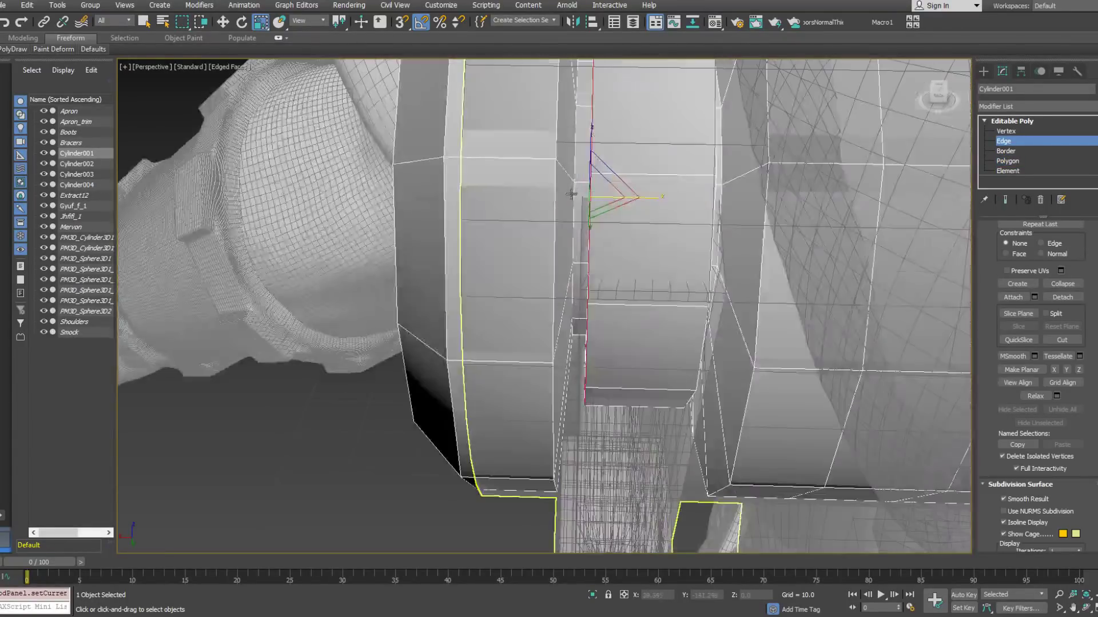
pyautogui.scroll(-4, 580, 184)
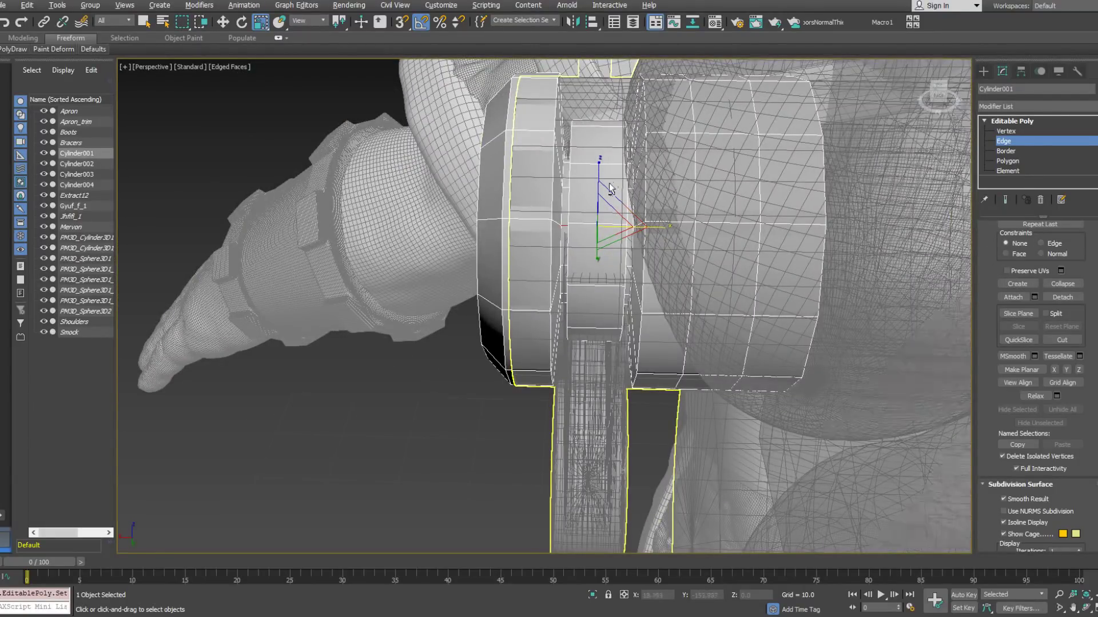
pyautogui.keyDown('alt'); pyautogui.moveTo(610, 189); pyautogui.dragTo(601, 207, button='middle'); pyautogui.keyUp('alt')
pyautogui.click(559, 158)
pyautogui.keyDown('alt'); pyautogui.moveTo(560, 161); pyautogui.dragTo(642, 174, button='middle'); pyautogui.keyUp('alt')
pyautogui.click(641, 163)
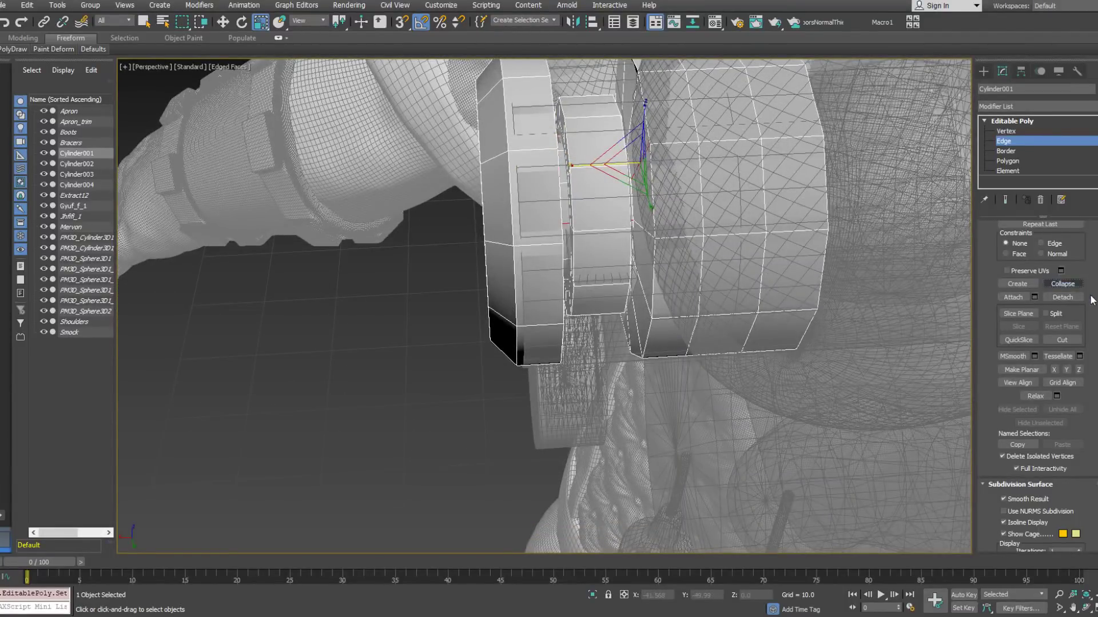
pyautogui.scroll(5, 1093, 332)
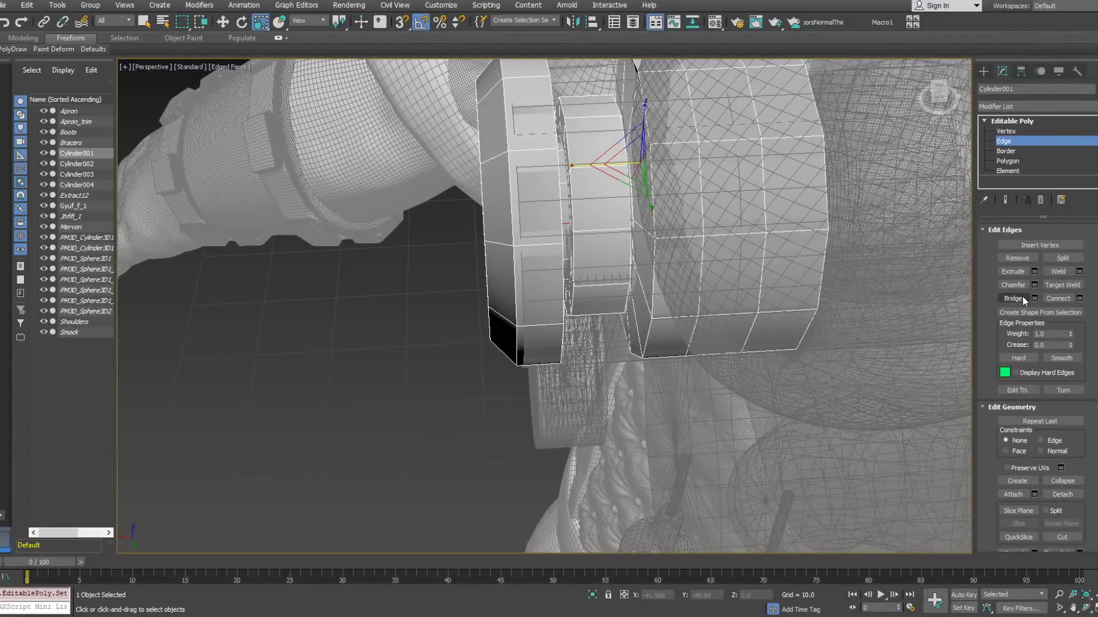
pyautogui.click(1022, 297)
pyautogui.keyDown('alt'); pyautogui.moveTo(681, 198); pyautogui.dragTo(786, 214, button='middle'); pyautogui.keyUp('alt')
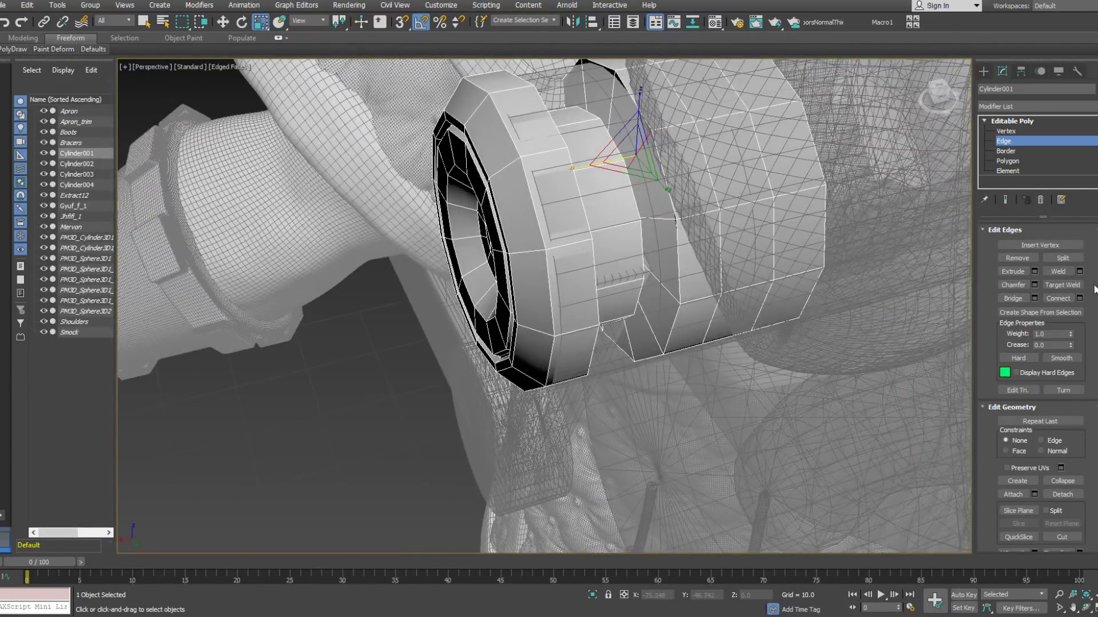
pyautogui.scroll(3, 1094, 289)
pyautogui.click(1020, 304)
pyautogui.keyDown('alt'); pyautogui.moveTo(657, 218); pyautogui.dragTo(633, 256, button='middle'); pyautogui.keyUp('alt')
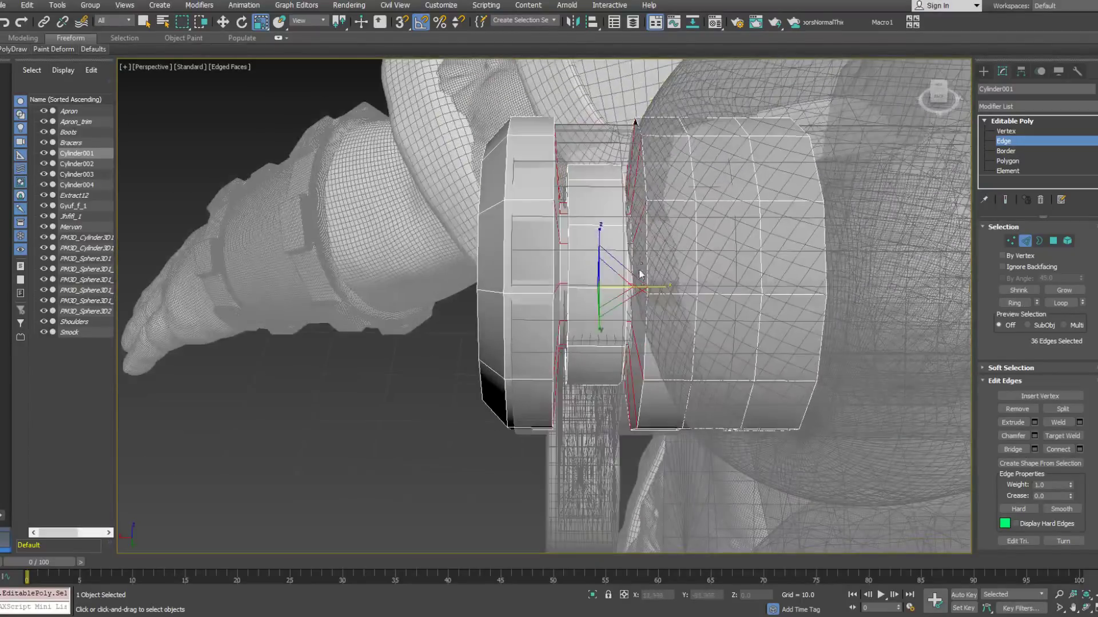
pyautogui.moveTo(658, 289); pyautogui.dragTo(676, 292)
# Extrude three adjacent polygons on the groove ring's underside downward to form an arm.
pyautogui.keyDown('alt'); pyautogui.moveTo(672, 300); pyautogui.dragTo(575, 239, button='middle'); pyautogui.keyUp('alt')
pyautogui.scroll(-2, 642, 267)
pyautogui.scroll(3, 591, 307)
pyautogui.click(1054, 242)
pyautogui.keyDown('alt'); pyautogui.moveTo(669, 114); pyautogui.dragTo(554, 197, button='middle'); pyautogui.keyUp('alt')
pyautogui.keyDown('ctrl'); pyautogui.click(557, 198); pyautogui.keyUp('ctrl')
pyautogui.keyDown('alt'); pyautogui.moveTo(501, 238); pyautogui.dragTo(453, 136, button='middle'); pyautogui.keyUp('alt')
pyautogui.keyDown('alt'); pyautogui.moveTo(485, 429); pyautogui.dragTo(483, 139, button='middle'); pyautogui.keyUp('alt')
pyautogui.keyDown('alt'); pyautogui.click(603, 195); pyautogui.keyUp('alt')
pyautogui.keyDown('alt'); pyautogui.moveTo(629, 187); pyautogui.dragTo(564, 238, button='middle'); pyautogui.keyUp('alt')
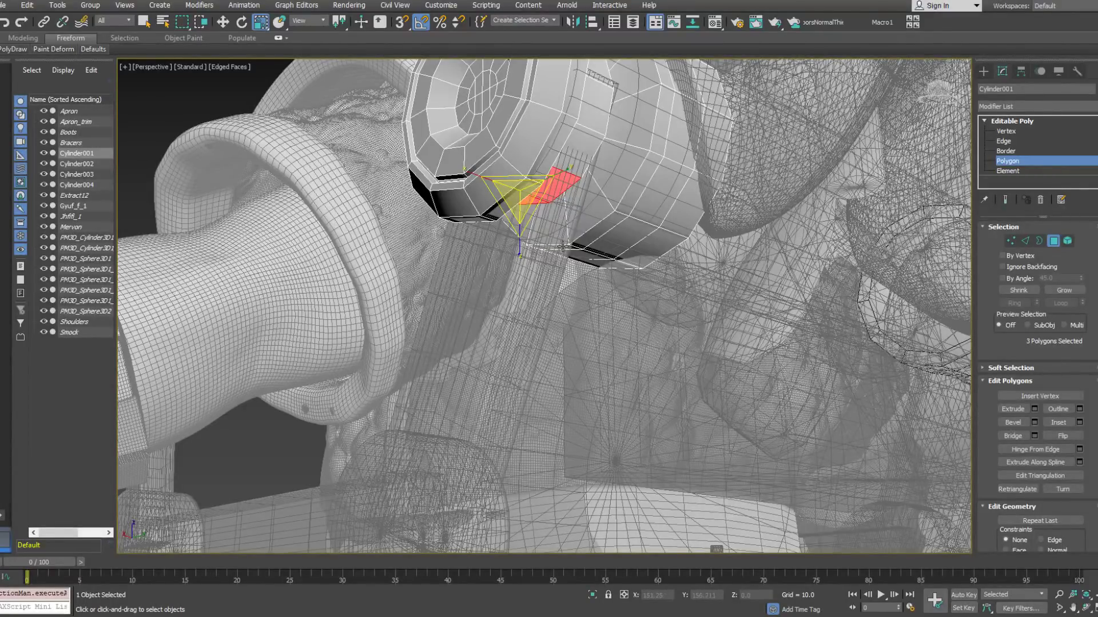
pyautogui.scroll(-2, 562, 246)
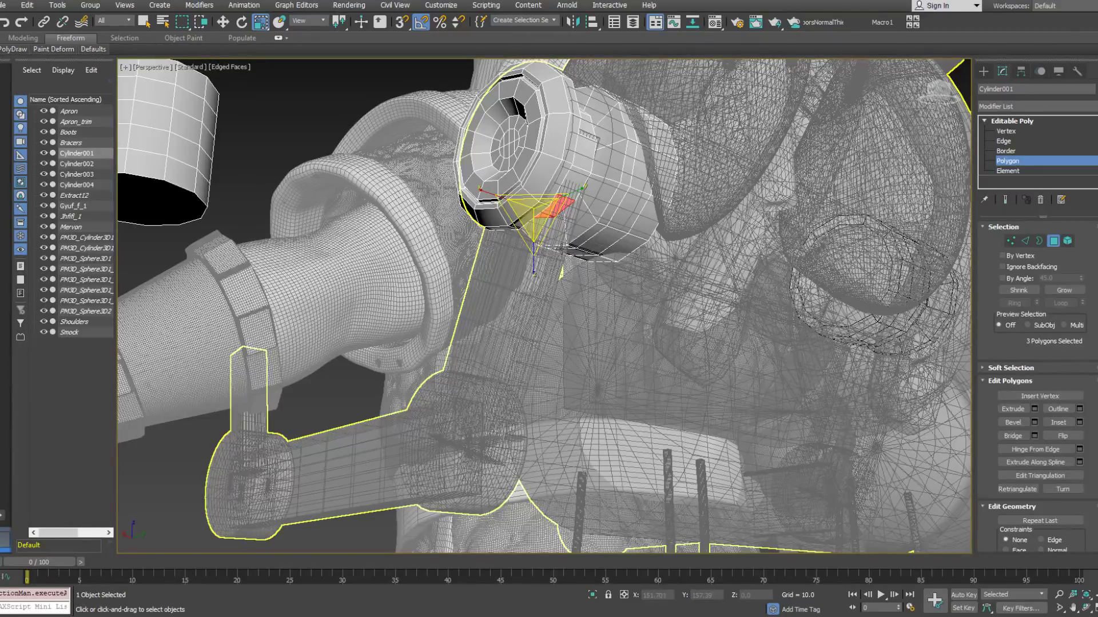
pyautogui.moveTo(567, 245)
pyautogui.keyDown('alt'); pyautogui.mouseDown(button='middle')
pyautogui.moveTo(515, 243)
pyautogui.moveTo(617, 241)
pyautogui.moveTo(630, 201)
pyautogui.moveTo(574, 261)
pyautogui.mouseUp(button='middle'); pyautogui.keyUp('alt')
pyautogui.rightClick(573, 259)
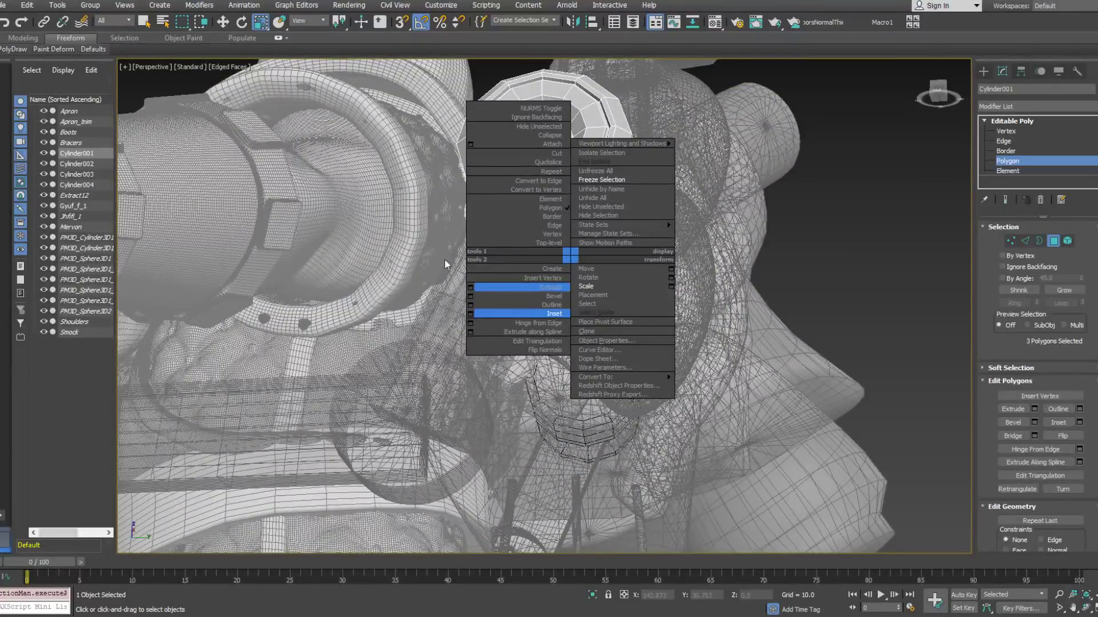
pyautogui.click(470, 287)
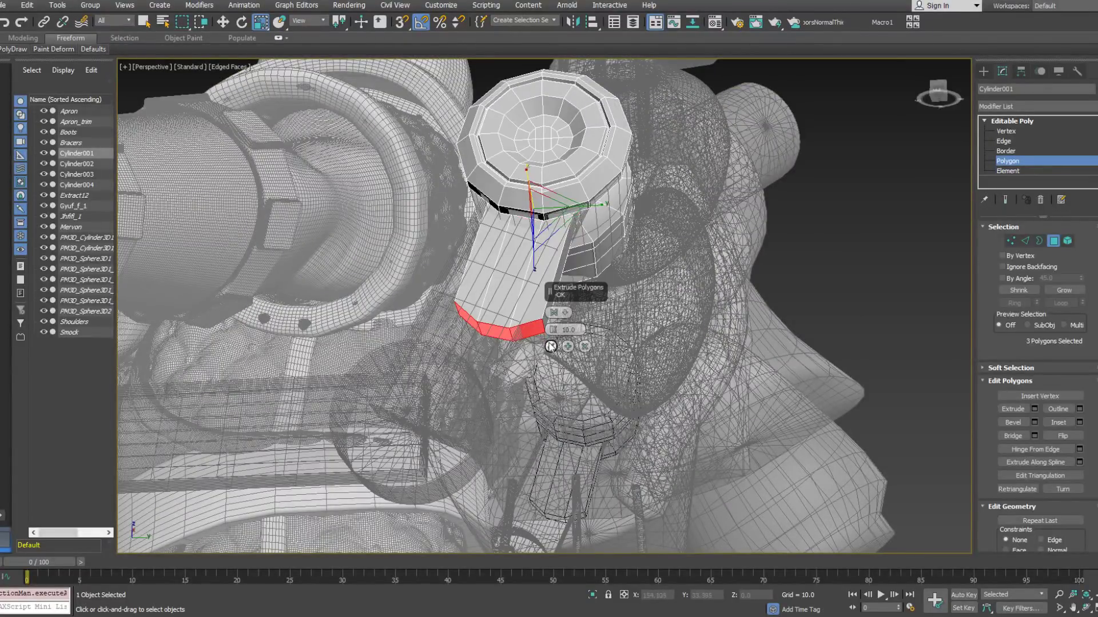
pyautogui.moveTo(553, 330); pyautogui.dragTo(554, 304)
pyautogui.click(551, 346)
pyautogui.keyDown('alt'); pyautogui.moveTo(623, 255); pyautogui.dragTo(553, 271, button='middle'); pyautogui.keyUp('alt')
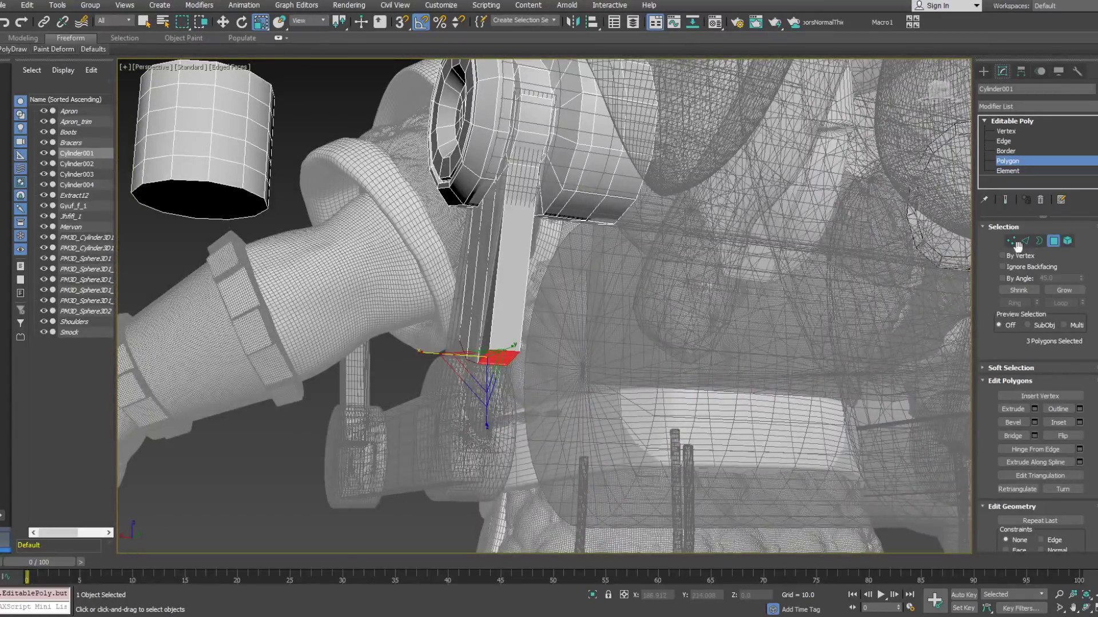
# Try cloning the groove ring with its arm to a new element at the arm's lower end, and undo the clone and the extrusion.
pyautogui.click(1067, 241)
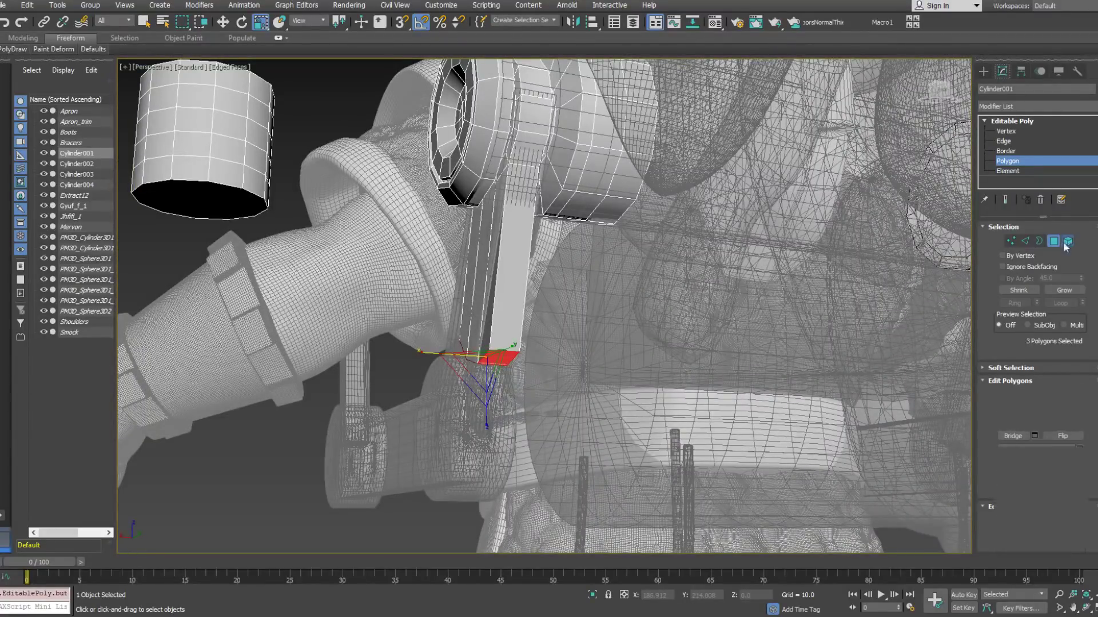
pyautogui.keyDown('alt'); pyautogui.moveTo(491, 222); pyautogui.dragTo(564, 246, button='middle'); pyautogui.keyUp('alt')
pyautogui.rightClick(564, 246)
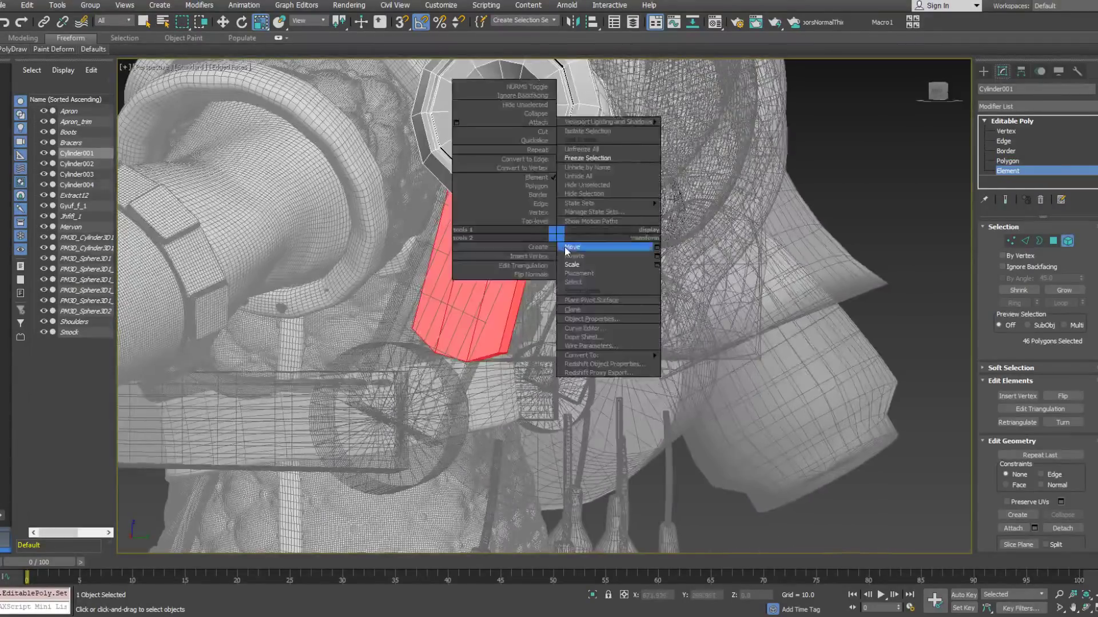
pyautogui.click(575, 252)
pyautogui.moveTo(527, 156)
pyautogui.keyDown('shift'); pyautogui.mouseDown()
pyautogui.moveTo(425, 328)
pyautogui.moveTo(467, 387)
pyautogui.moveTo(452, 432)
pyautogui.mouseUp(); pyautogui.keyUp('shift')
pyautogui.click(591, 322)
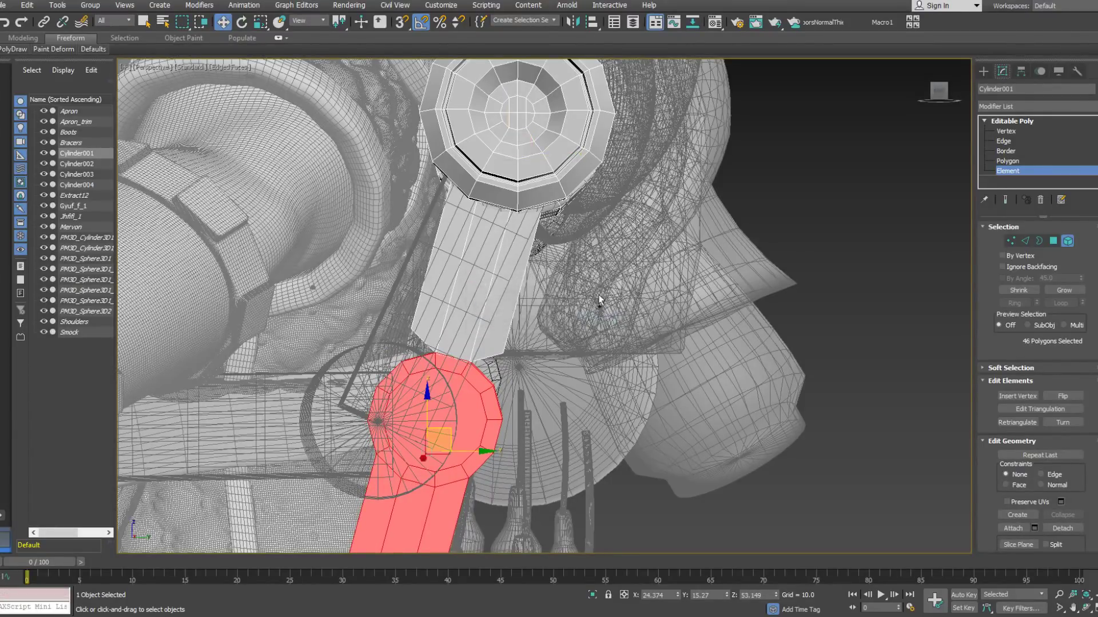
pyautogui.hotkey('ctrl', 'z')
pyautogui.hotkey('ctrl', 'z')
# Clone the groove ring as a new element below the drum, near the shoulder arm's lower joint.
pyautogui.keyDown('alt'); pyautogui.moveTo(578, 291); pyautogui.dragTo(464, 224, button='middle'); pyautogui.keyUp('alt')
pyautogui.click(527, 143)
pyautogui.keyDown('alt'); pyautogui.moveTo(527, 143); pyautogui.dragTo(530, 116, button='middle'); pyautogui.keyUp('alt')
pyautogui.moveTo(530, 109)
pyautogui.keyDown('shift'); pyautogui.mouseDown()
pyautogui.moveTo(400, 343)
pyautogui.moveTo(394, 423)
pyautogui.moveTo(414, 458)
pyautogui.mouseUp(); pyautogui.keyUp('shift')
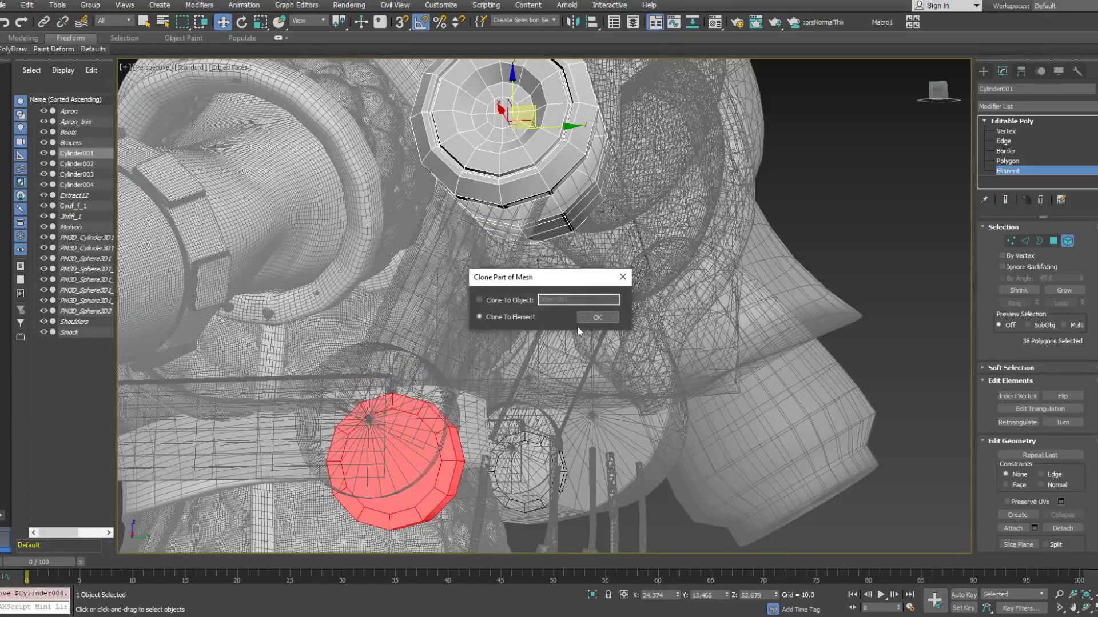
pyautogui.click(596, 318)
# Extrude three adjacent polygons on the upper groove ring's underside by about 15 to form an arm reaching the cloned ring.
pyautogui.click(1052, 240)
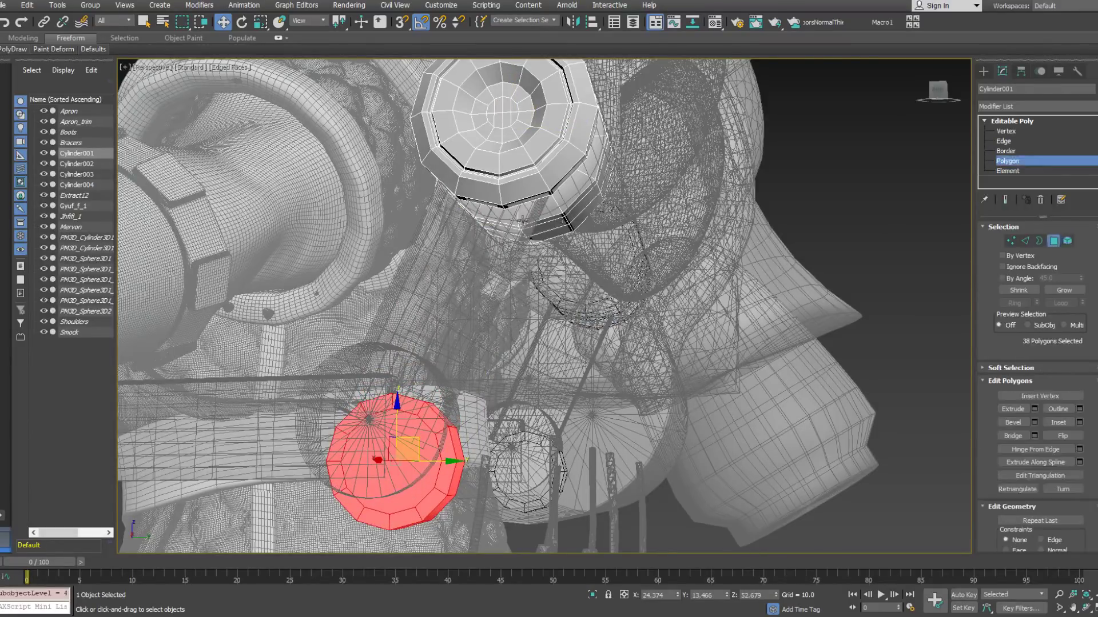
pyautogui.keyDown('alt'); pyautogui.moveTo(515, 240); pyautogui.dragTo(516, 178, button='middle'); pyautogui.keyUp('alt')
pyautogui.click(530, 265)
pyautogui.keyDown('ctrl'); pyautogui.click(509, 269); pyautogui.keyUp('ctrl')
pyautogui.keyDown('ctrl'); pyautogui.click(479, 263); pyautogui.keyUp('ctrl')
pyautogui.keyDown('alt'); pyautogui.moveTo(489, 260); pyautogui.dragTo(531, 281, button='middle'); pyautogui.keyUp('alt')
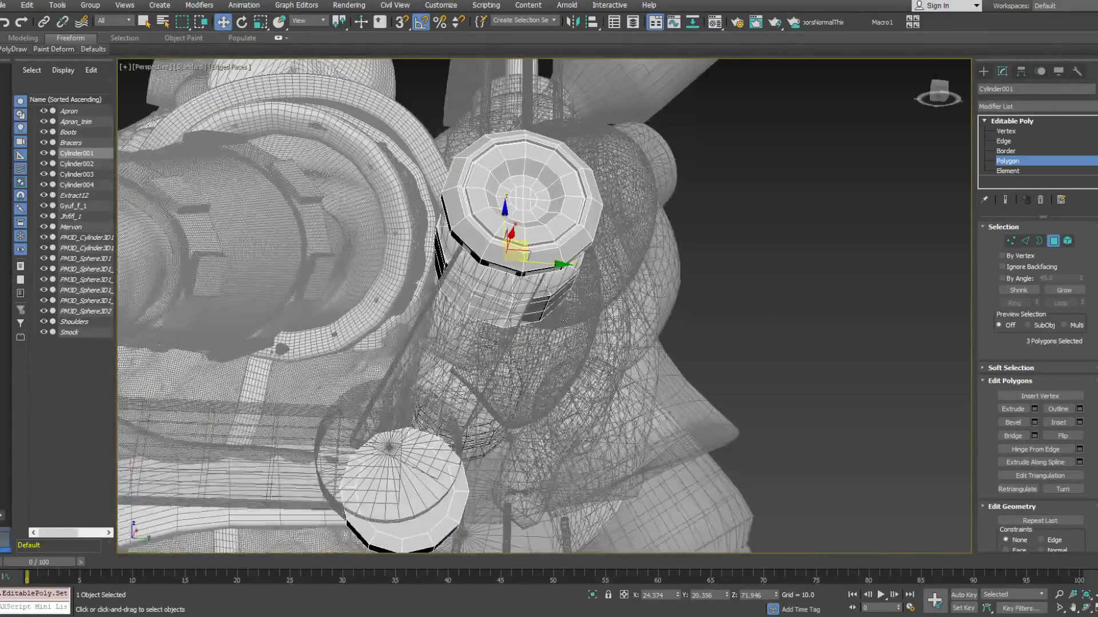
pyautogui.rightClick(562, 316)
pyautogui.keyDown('alt'); pyautogui.moveTo(539, 358); pyautogui.dragTo(531, 381, button='middle'); pyautogui.keyUp('alt')
pyautogui.moveTo(553, 330); pyautogui.dragTo(560, 306)
pyautogui.moveTo(470, 367)
pyautogui.keyDown('alt'); pyautogui.mouseDown(button='middle')
pyautogui.moveTo(454, 367)
pyautogui.moveTo(473, 370)
pyautogui.mouseUp(button='middle'); pyautogui.keyUp('alt')
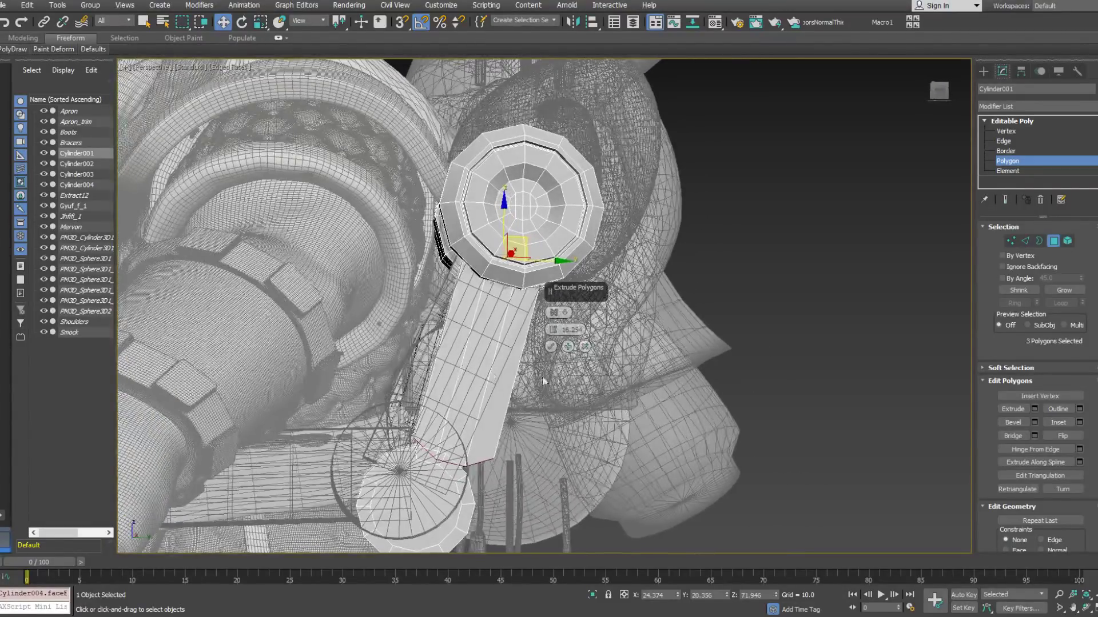
pyautogui.moveTo(553, 331); pyautogui.dragTo(553, 331)
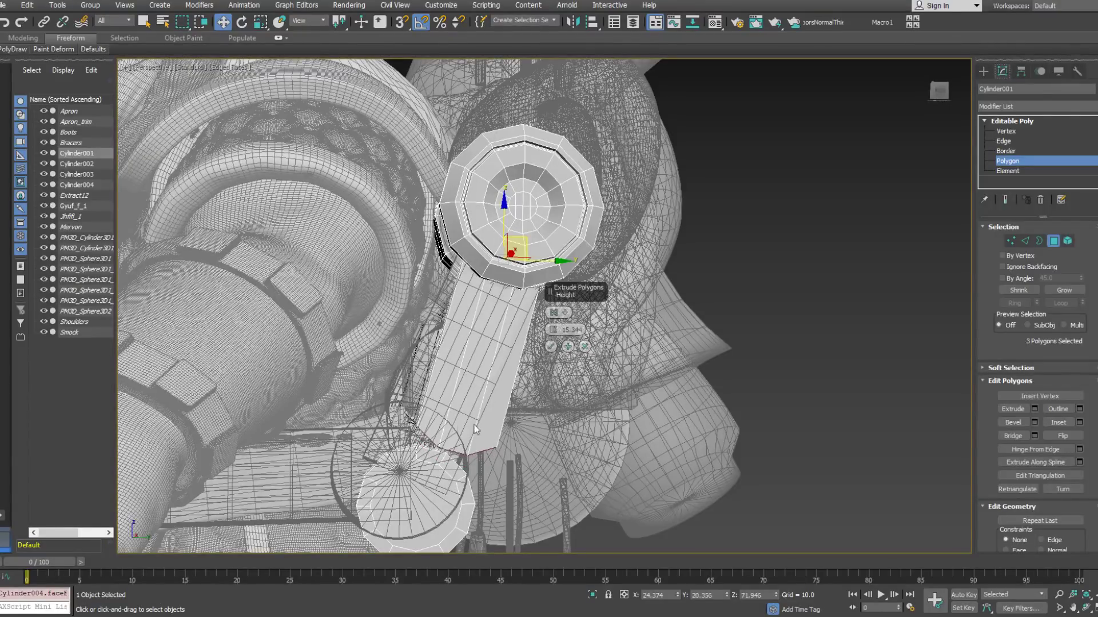
pyautogui.click(550, 347)
# Select the cloned ring element and move it up against the lower end of the extruded arm.
pyautogui.moveTo(462, 477); pyautogui.dragTo(485, 339, button='middle')
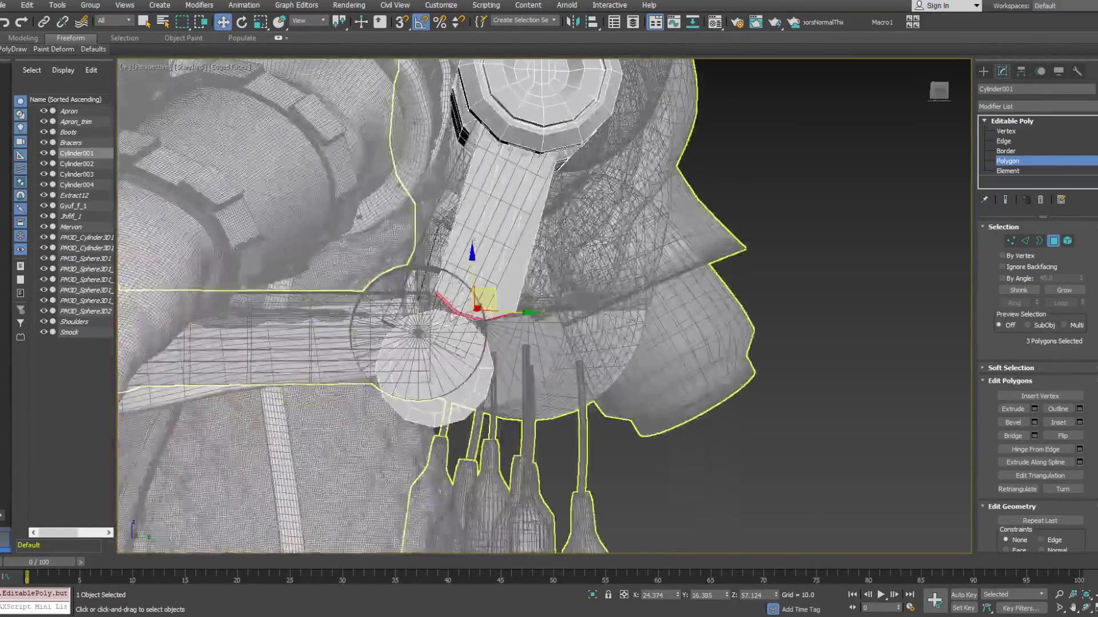
pyautogui.scroll(4, 485, 339)
pyautogui.click(1067, 241)
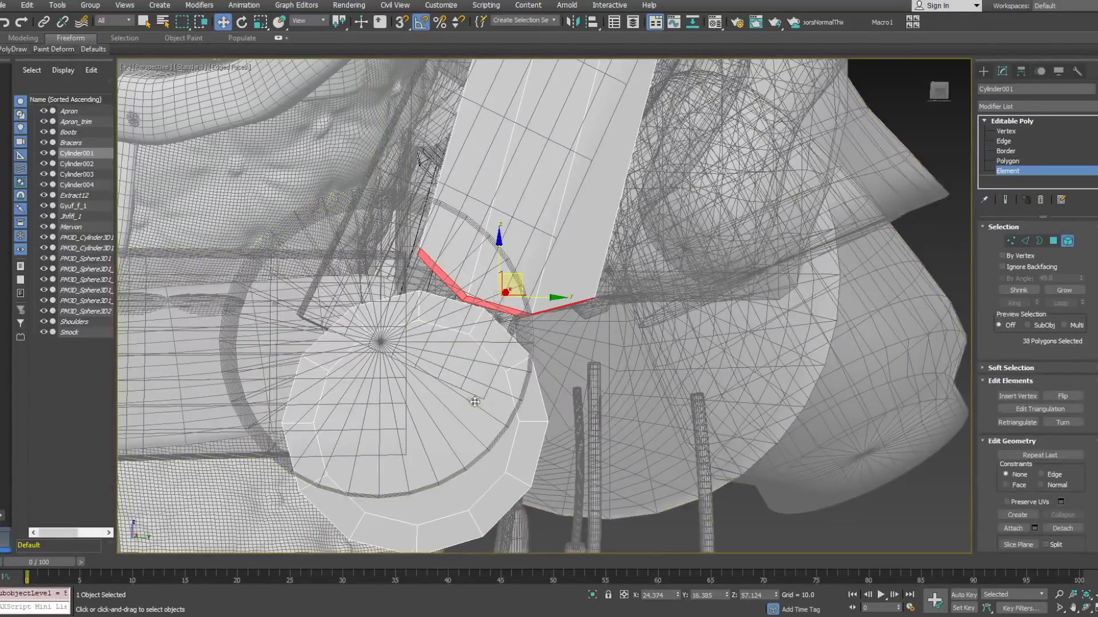
pyautogui.click(474, 400)
pyautogui.scroll(-4, 471, 382)
pyautogui.moveTo(466, 364); pyautogui.dragTo(494, 331)
pyautogui.keyDown('alt'); pyautogui.moveTo(494, 332); pyautogui.dragTo(489, 303, button='middle'); pyautogui.keyUp('alt')
pyautogui.moveTo(490, 304); pyautogui.dragTo(481, 269, button='middle')
pyautogui.scroll(3, 496, 283)
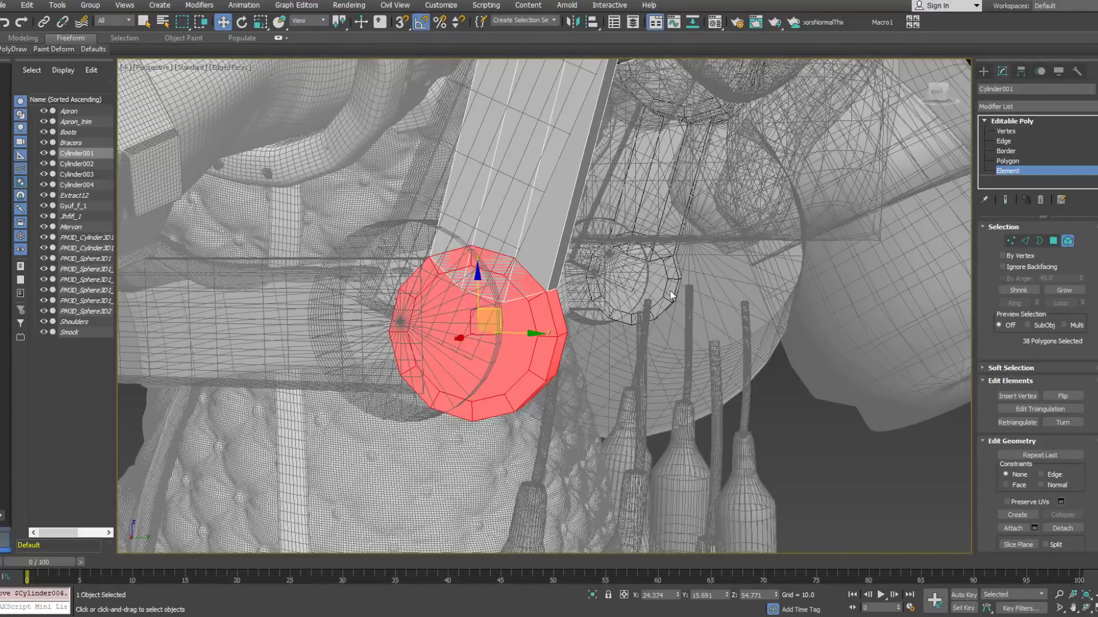
# Nudge the cloned ring slightly along the Y axis to line its outline up with the arm's end corners.
pyautogui.keyDown('alt'); pyautogui.moveTo(402, 256); pyautogui.dragTo(434, 258, button='middle'); pyautogui.keyUp('alt')
pyautogui.scroll(4, 480, 300)
pyautogui.keyDown('alt'); pyautogui.moveTo(489, 314); pyautogui.dragTo(504, 323, button='middle'); pyautogui.keyUp('alt')
pyautogui.moveTo(528, 372); pyautogui.dragTo(531, 372)
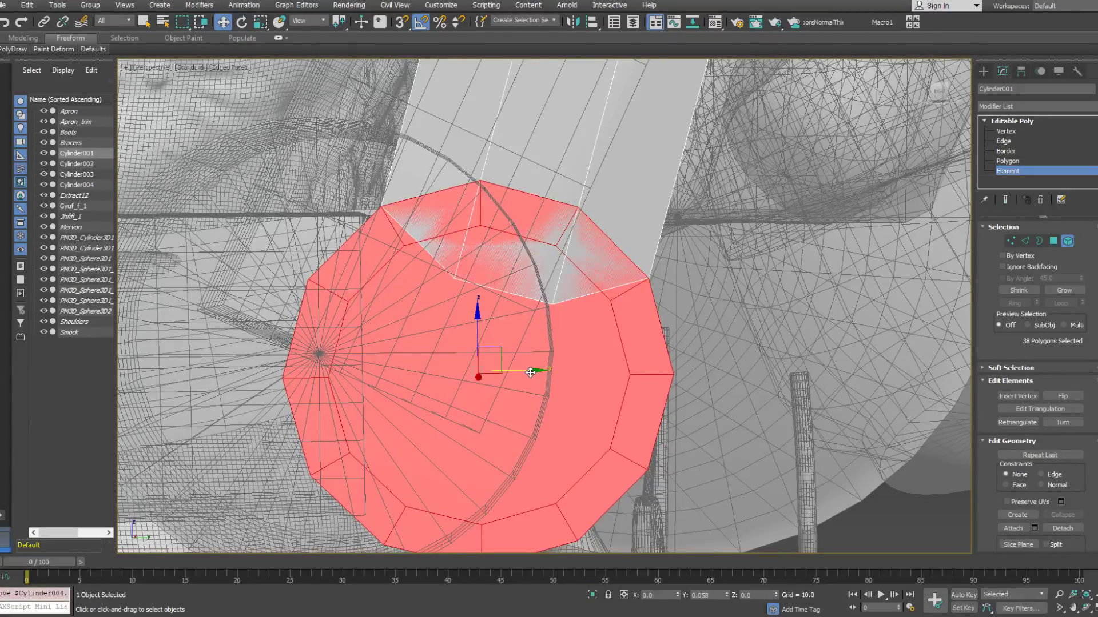
pyautogui.keyDown('alt'); pyautogui.moveTo(532, 372); pyautogui.dragTo(480, 329, button='middle'); pyautogui.keyUp('alt')
pyautogui.scroll(-5, 468, 285)
pyautogui.scroll(-5, 493, 296)
pyautogui.scroll(4, 479, 330)
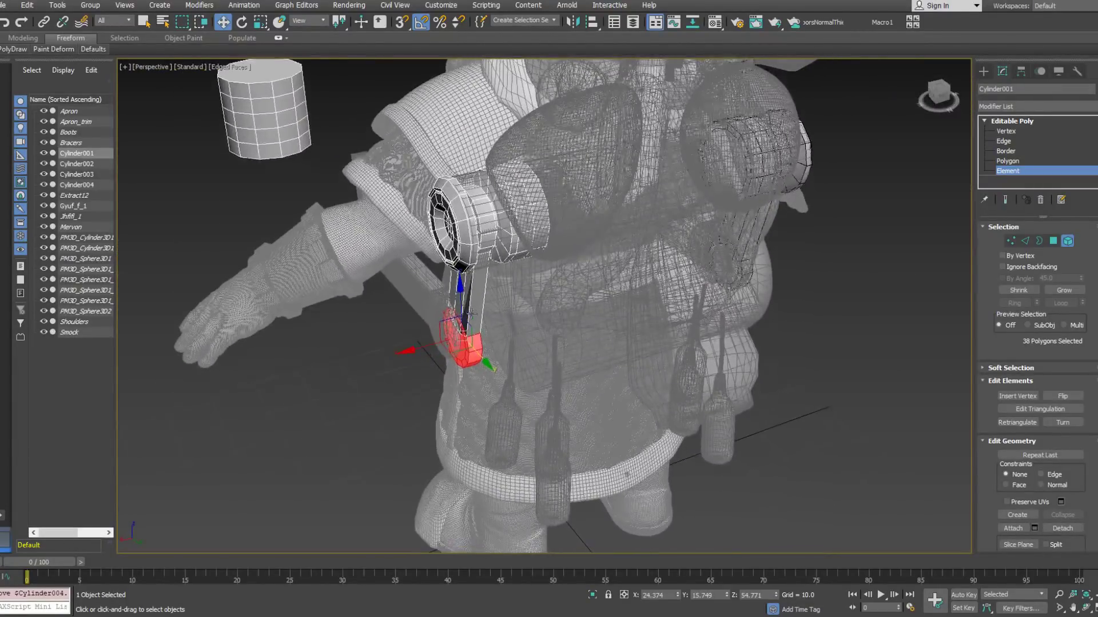